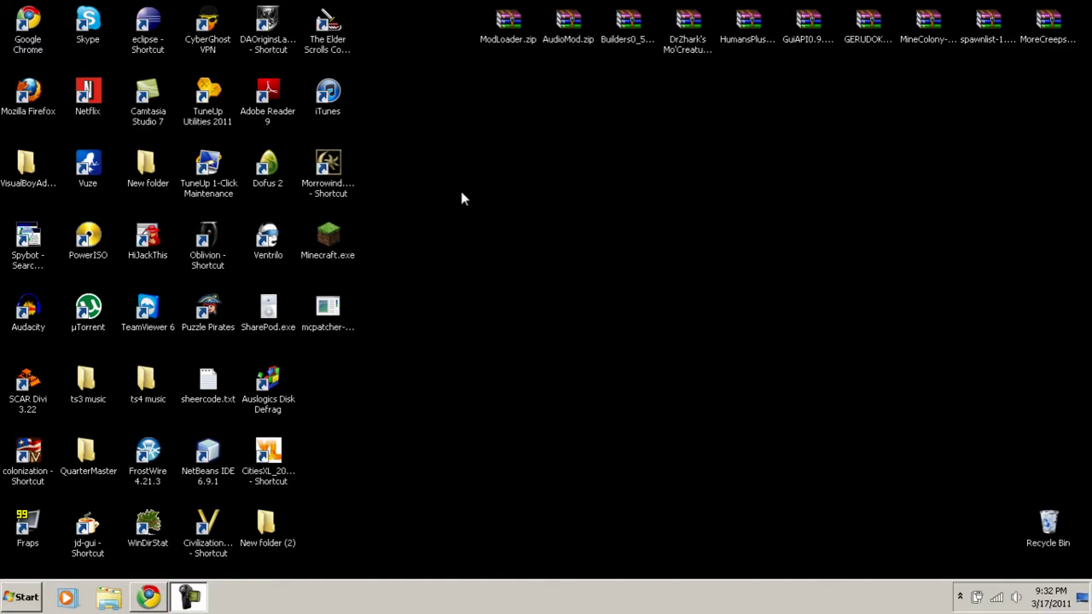
# Create a desktop folder named 'backuop' and place it beside Auslogics Disk Defrag
pyautogui.rightClick(459, 288)
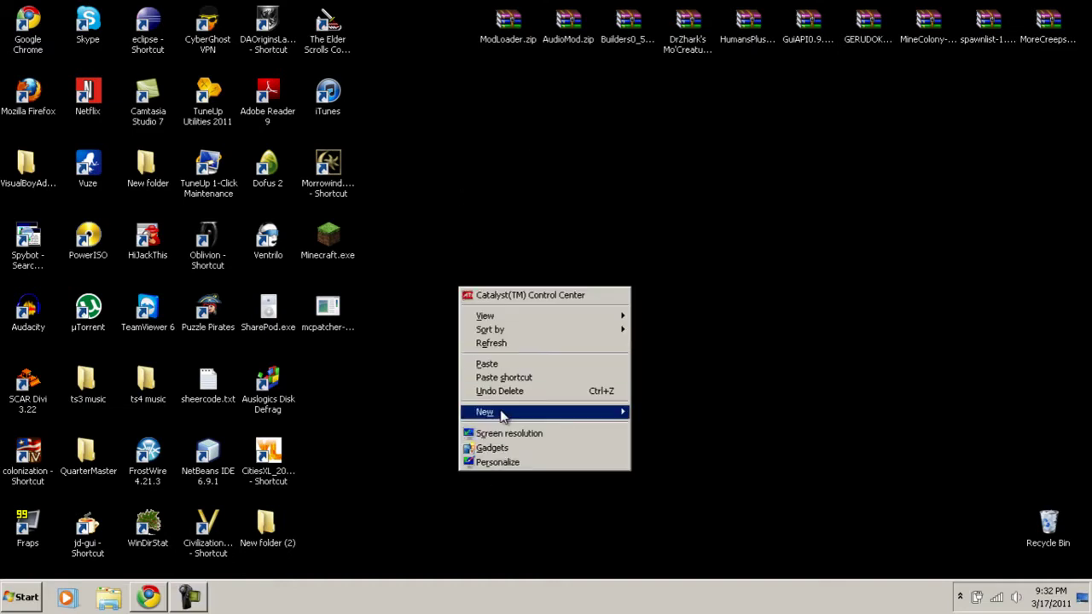
pyautogui.moveTo(504, 414)
pyautogui.click(669, 227)
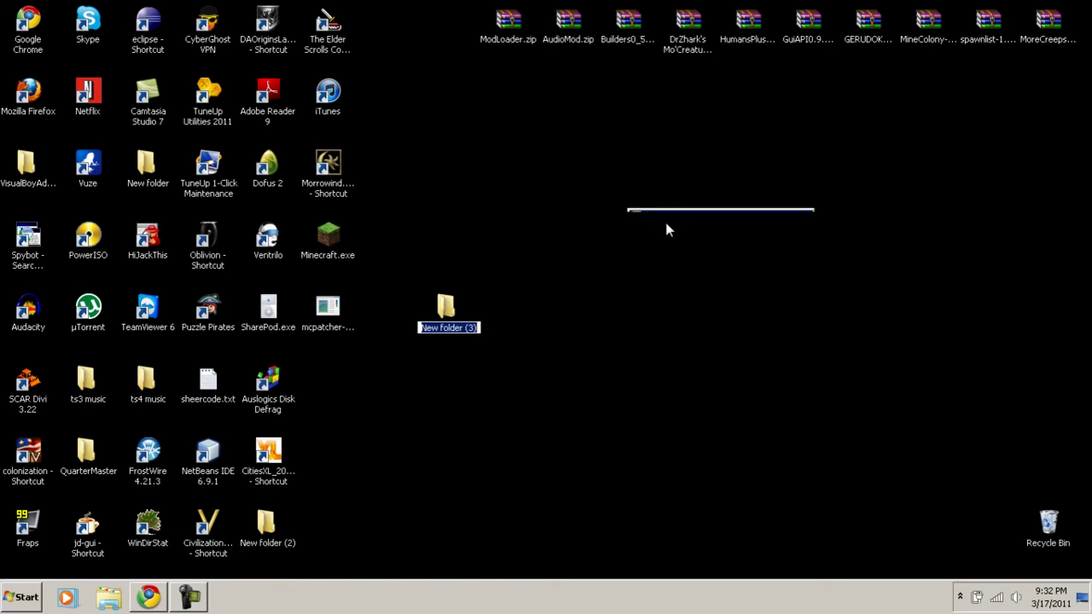
pyautogui.write('backuop')
pyautogui.press('Return')
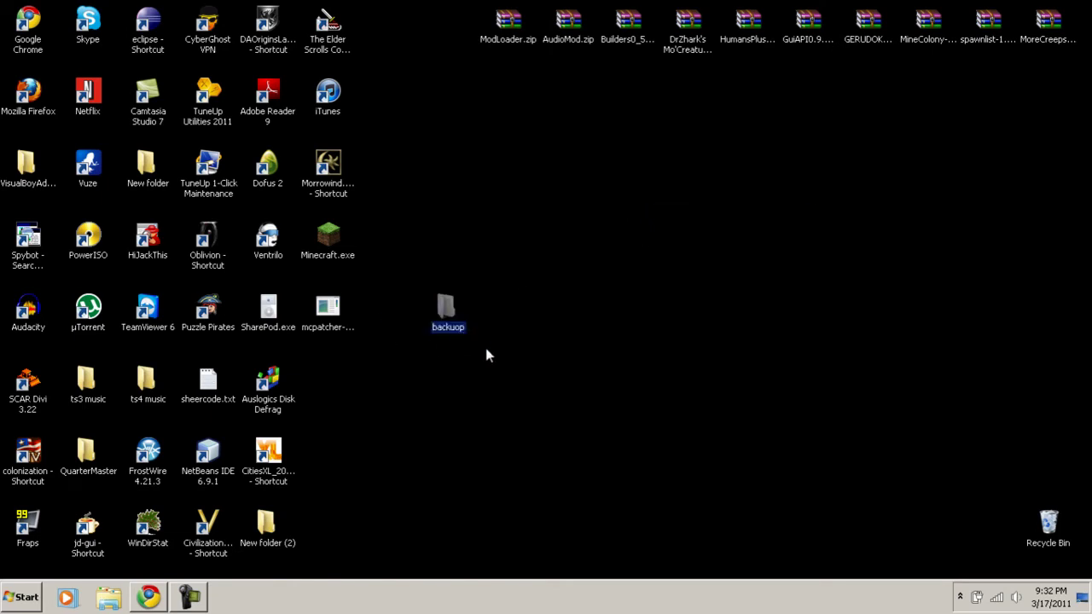
pyautogui.rightClick(461, 336)
pyautogui.click(502, 300)
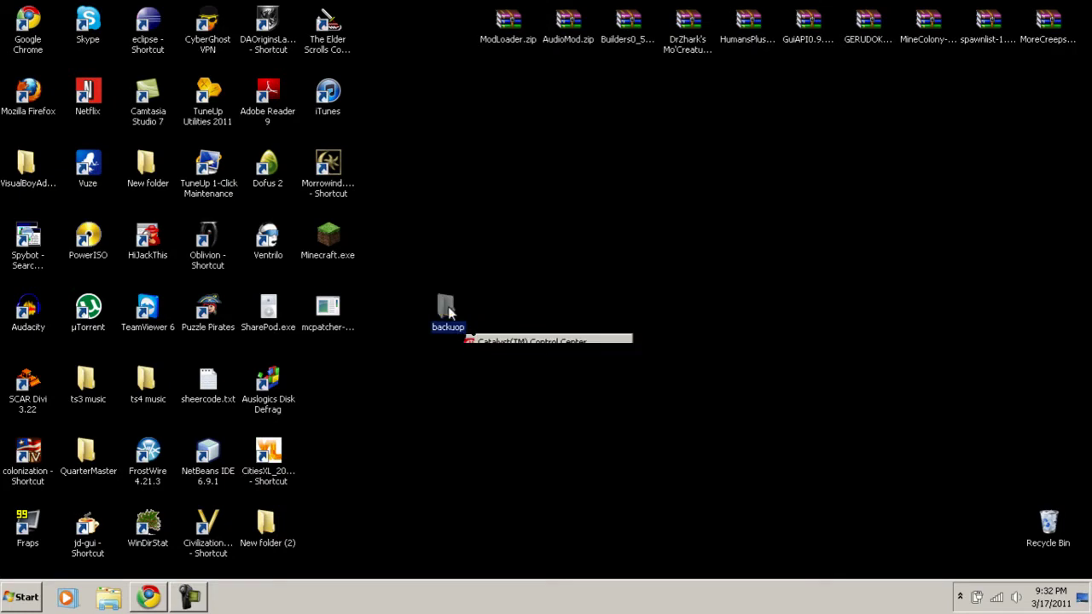
pyautogui.moveTo(337, 378); pyautogui.dragTo(339, 377)
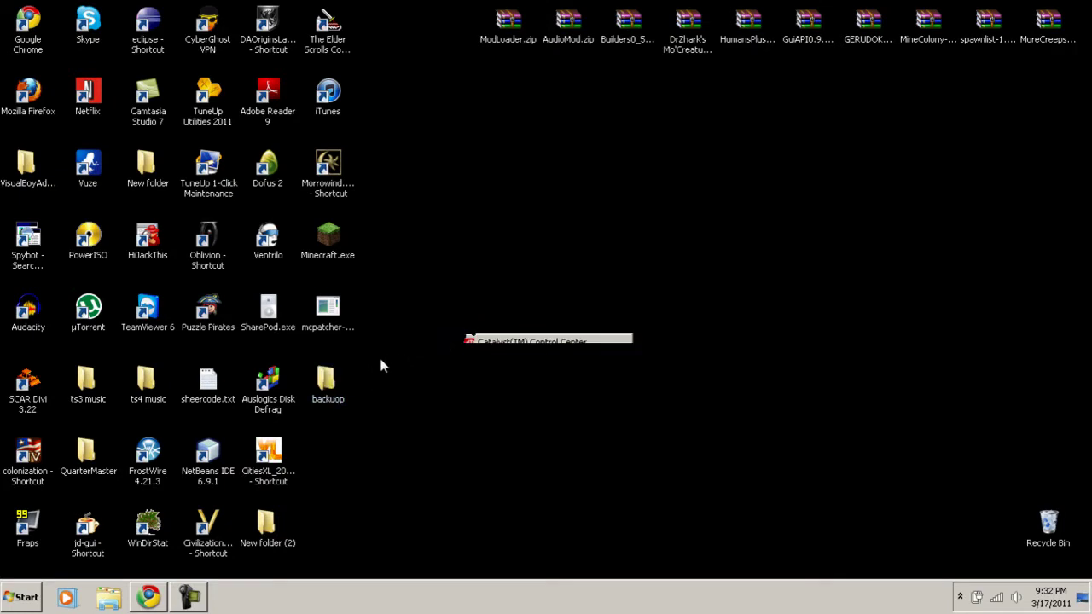
# Open the AppData Roaming folder by running %appdata% from the Run dialog
pyautogui.click(14, 600)
pyautogui.write('run')
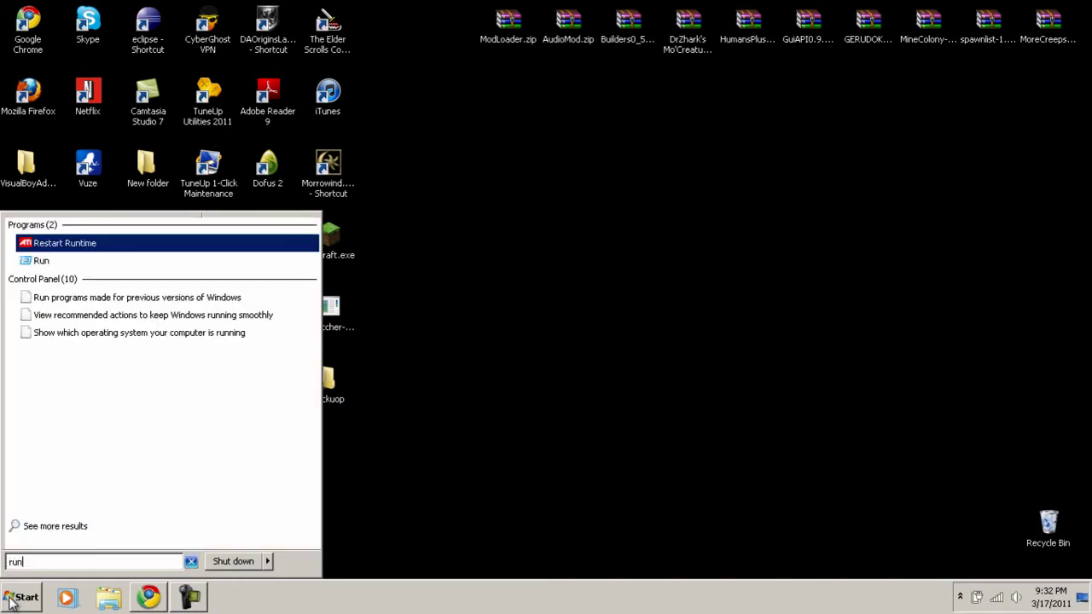
pyautogui.click(43, 263)
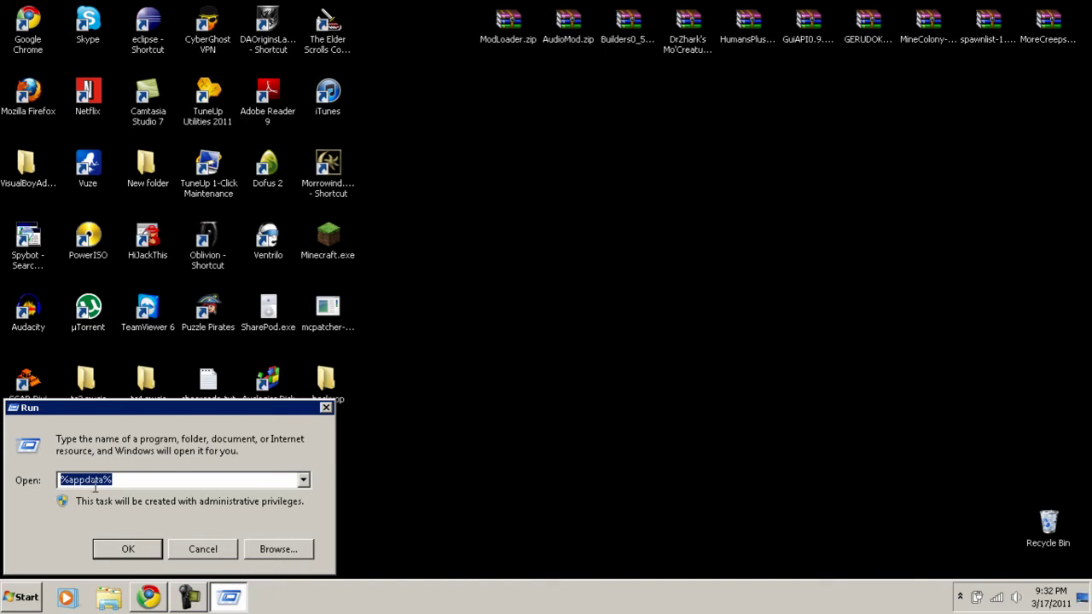
pyautogui.click(69, 483)
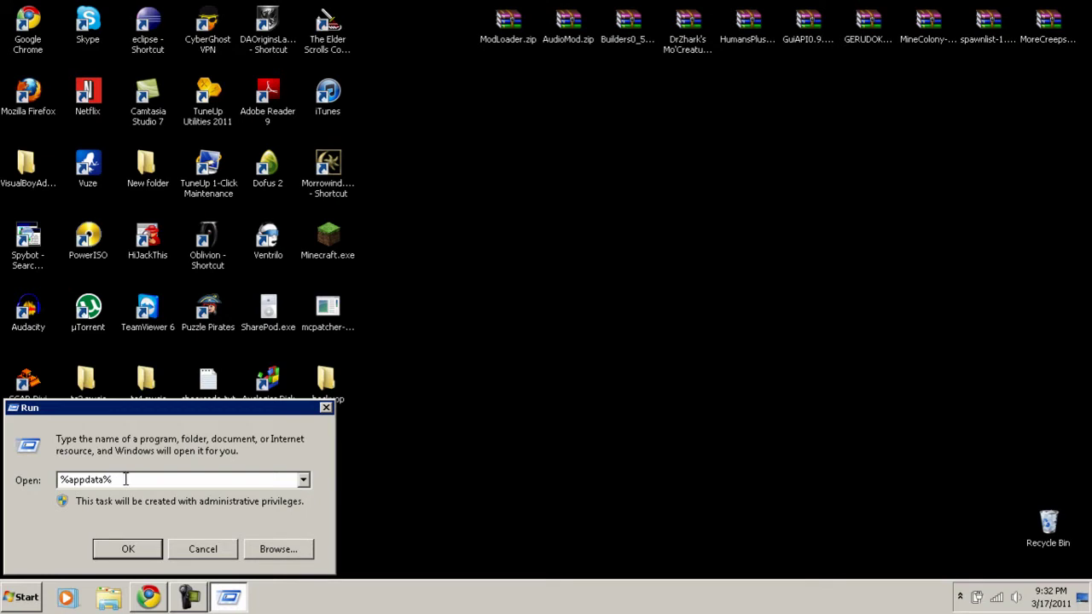
pyautogui.click(135, 548)
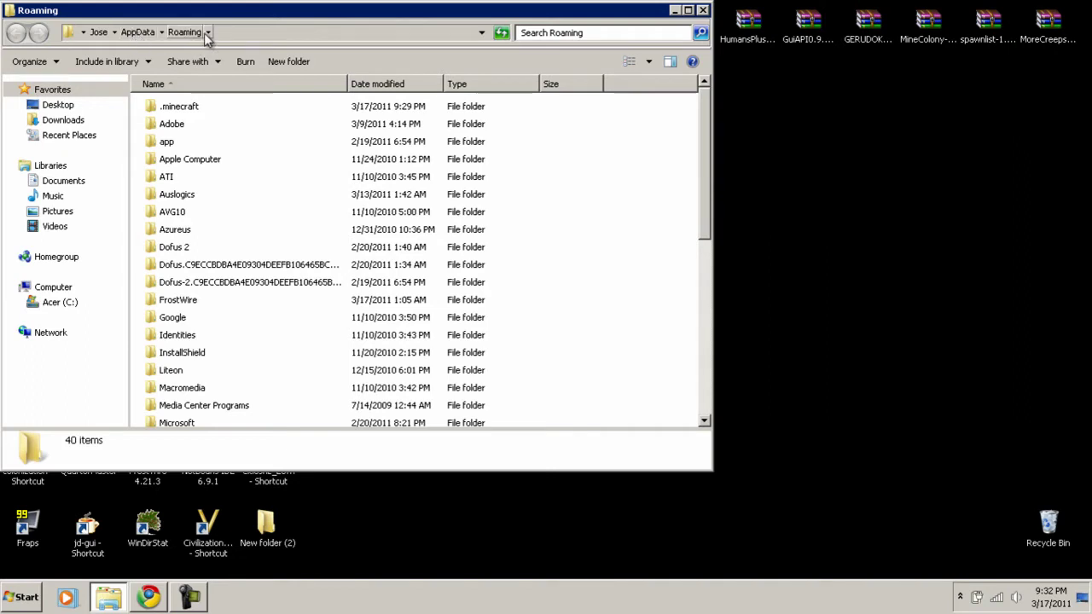
# Copy the .minecraft folder and minimize the Roaming window
pyautogui.doubleClick(186, 109)
pyautogui.click(16, 33)
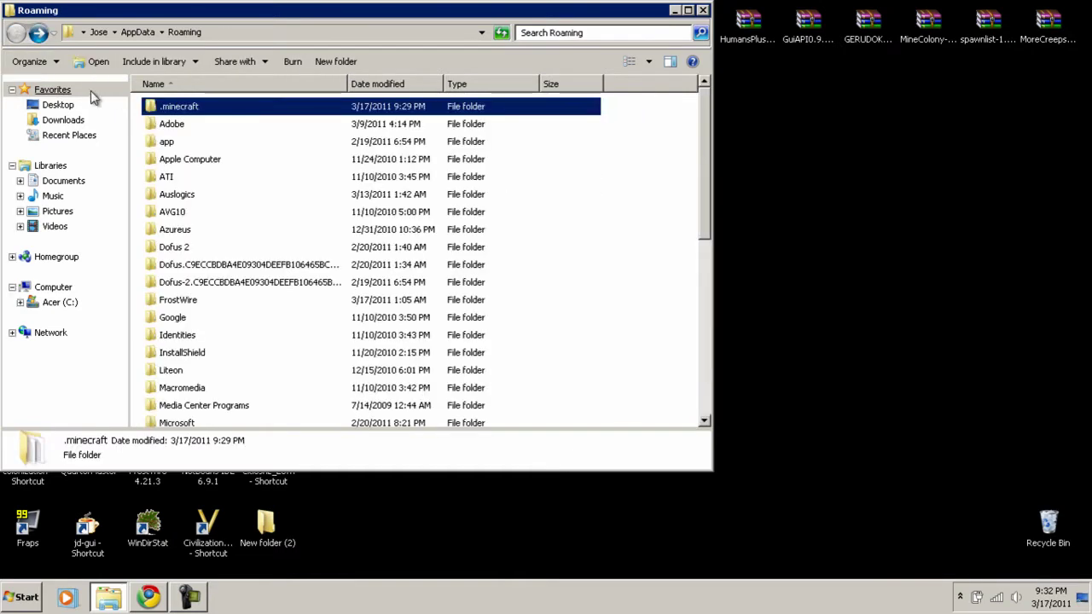
pyautogui.rightClick(179, 112)
pyautogui.click(219, 408)
pyautogui.click(674, 11)
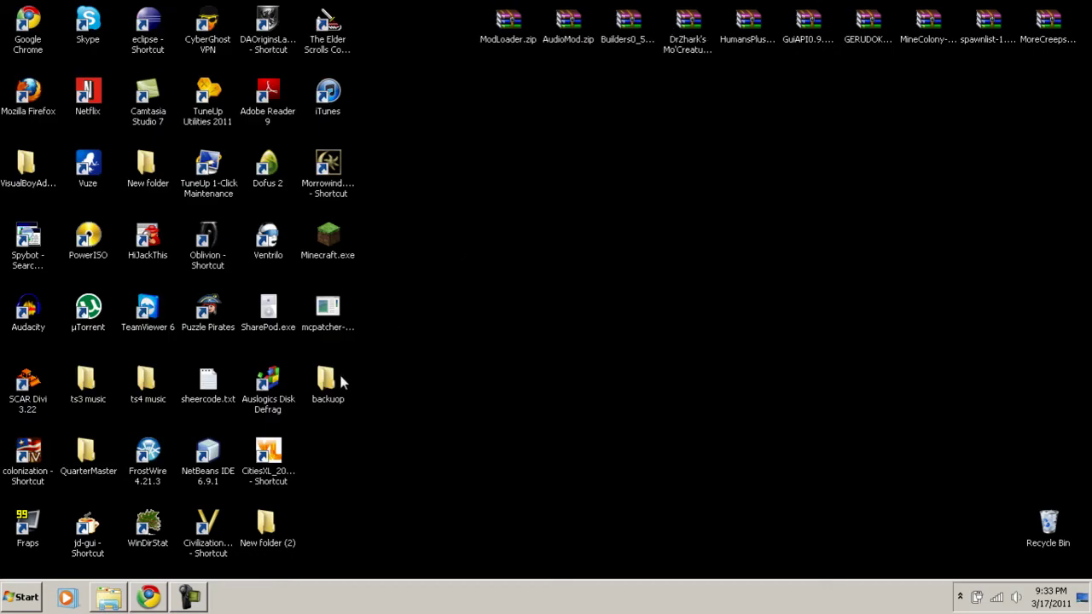
# Paste the copied .minecraft folder into backuop, then close that folder's window
pyautogui.doubleClick(329, 380)
pyautogui.rightClick(363, 213)
pyautogui.click(397, 328)
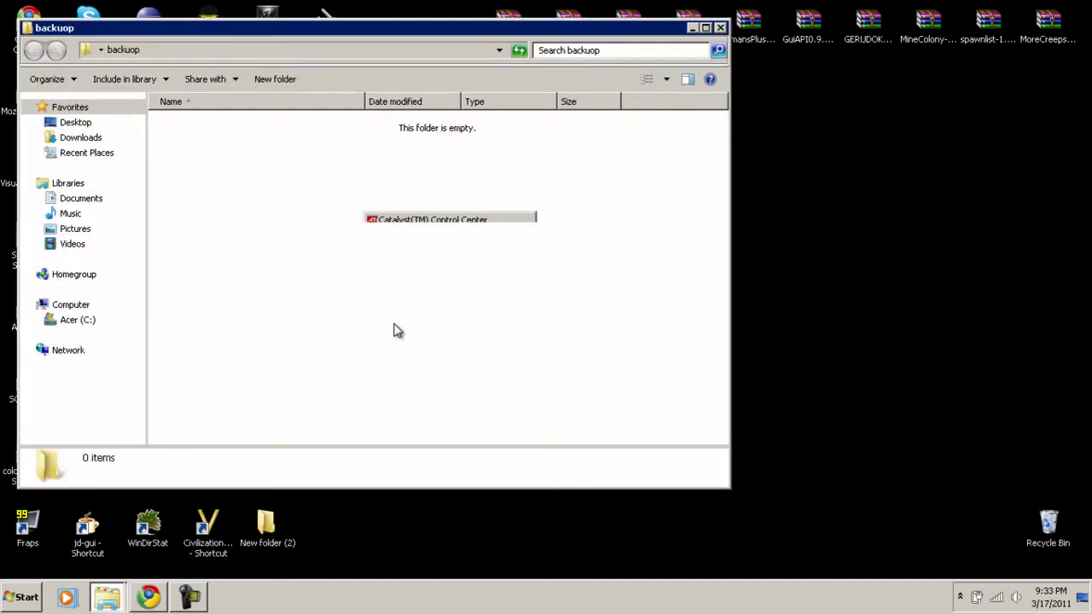
pyautogui.click(721, 28)
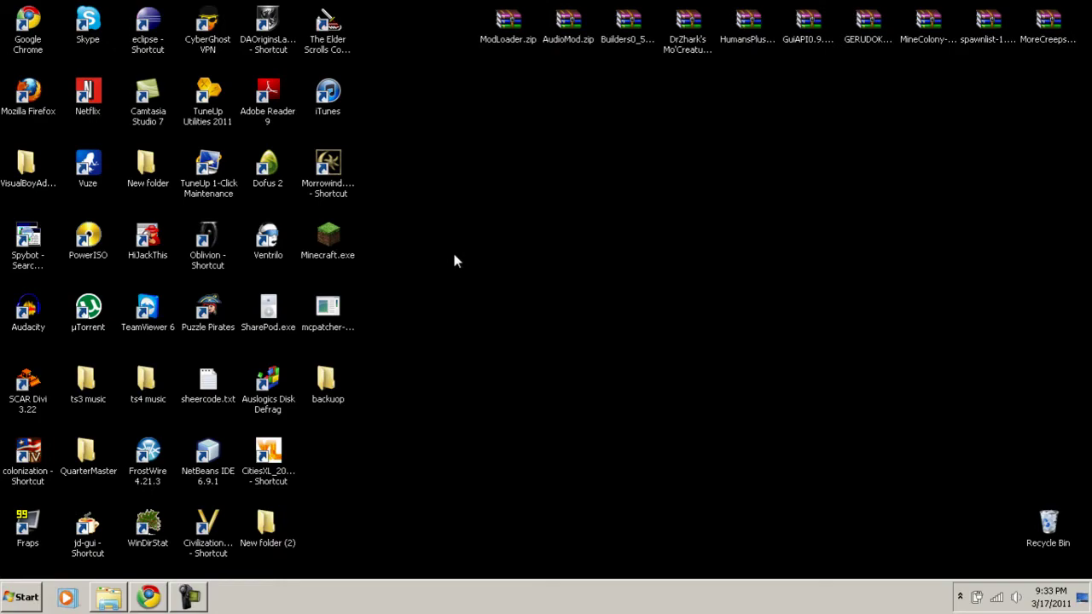
# Search Google for 'minecraft mods' in a new Chrome tab
pyautogui.click(149, 598)
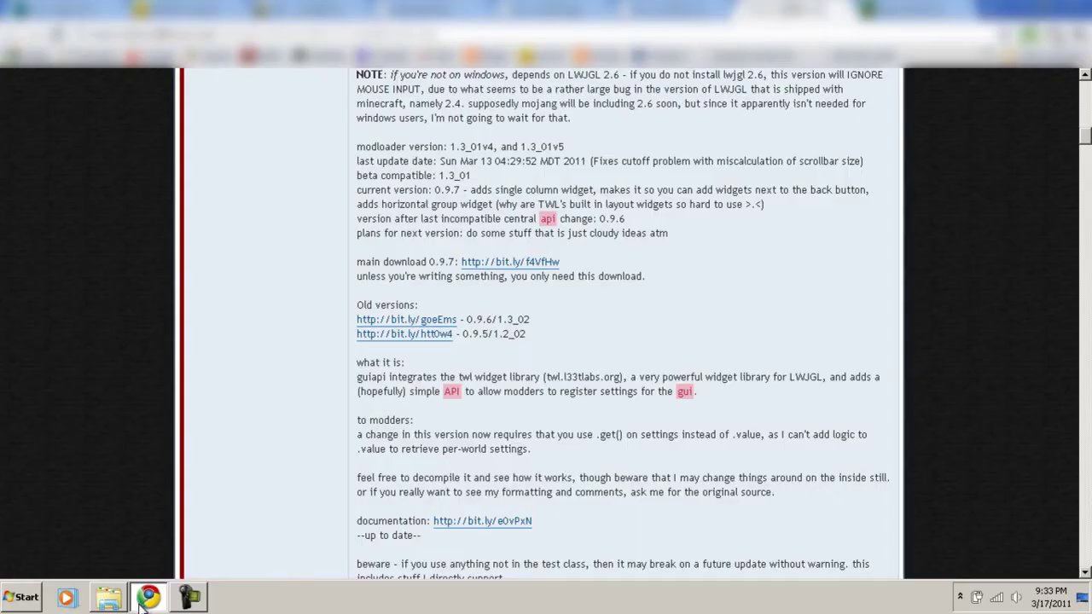
pyautogui.click(435, 10)
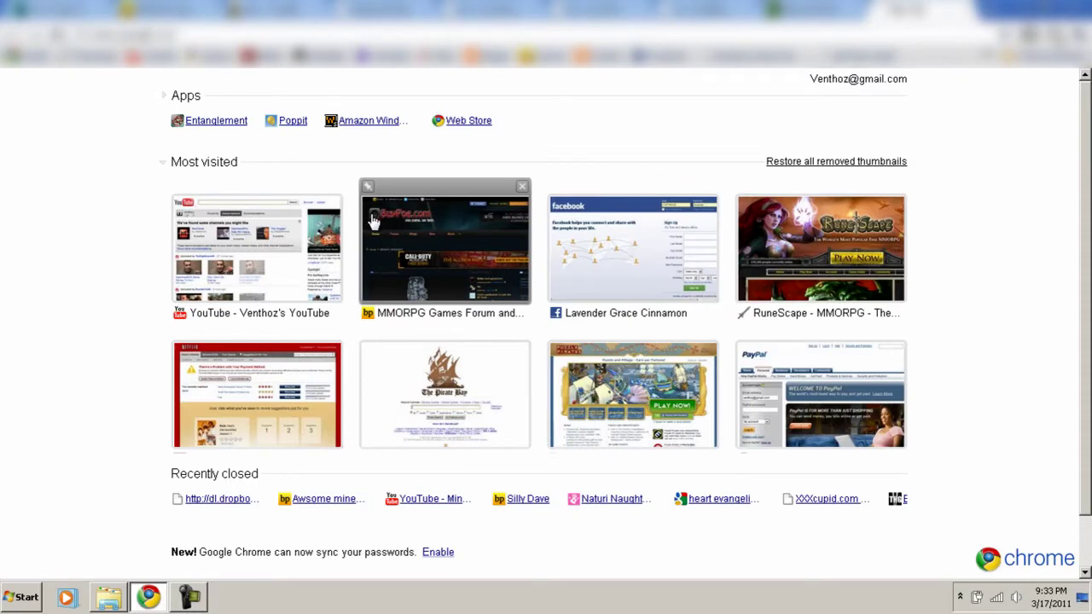
pyautogui.hotkey('alt', 'Home')
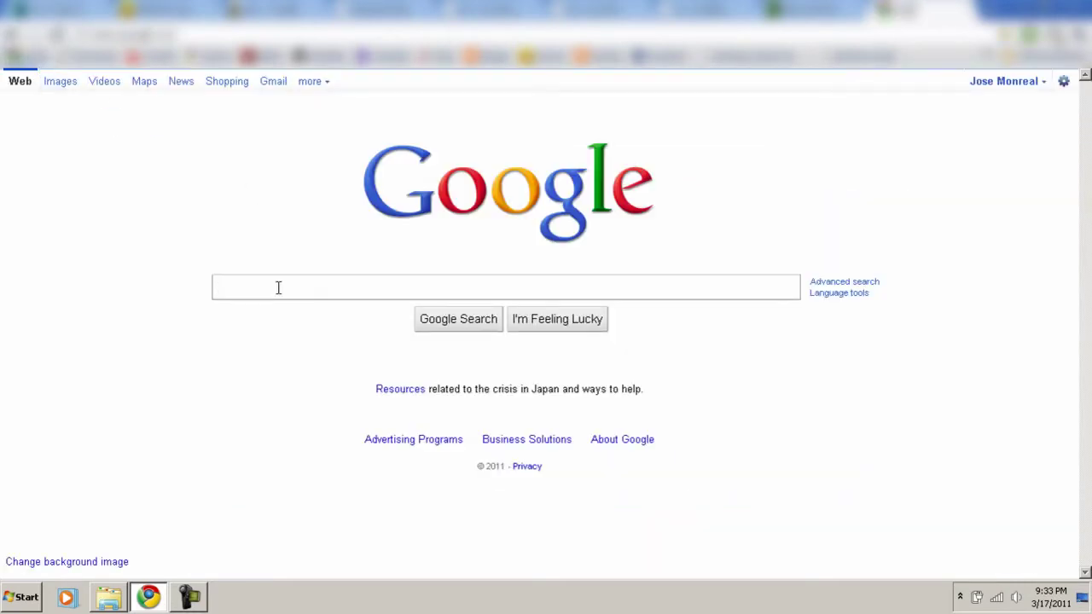
pyautogui.write('mince')
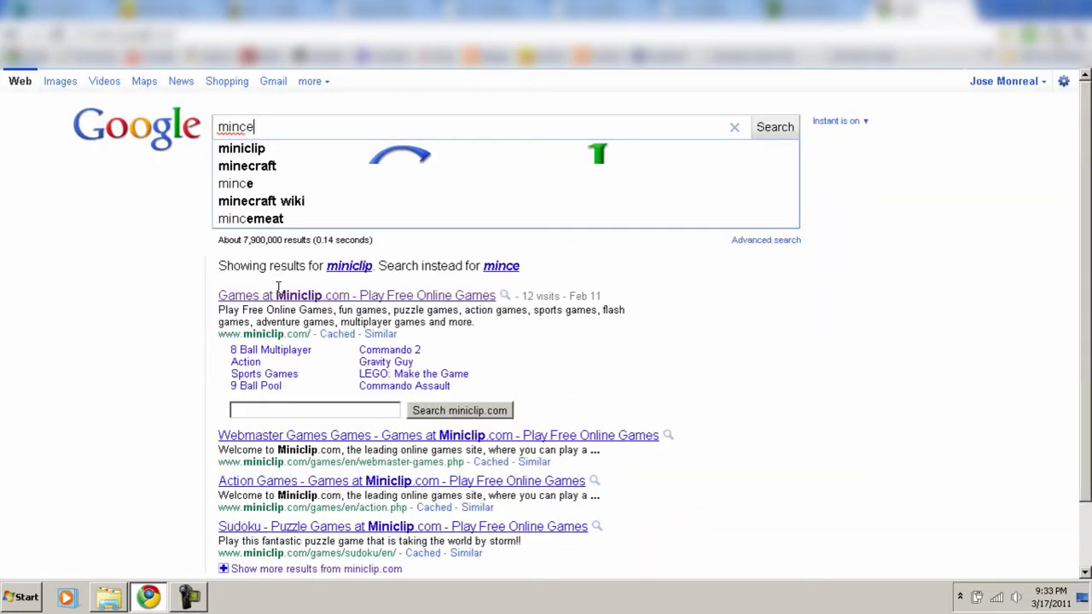
pyautogui.press('BackSpace')
pyautogui.press('BackSpace')
pyautogui.write('ecraft')
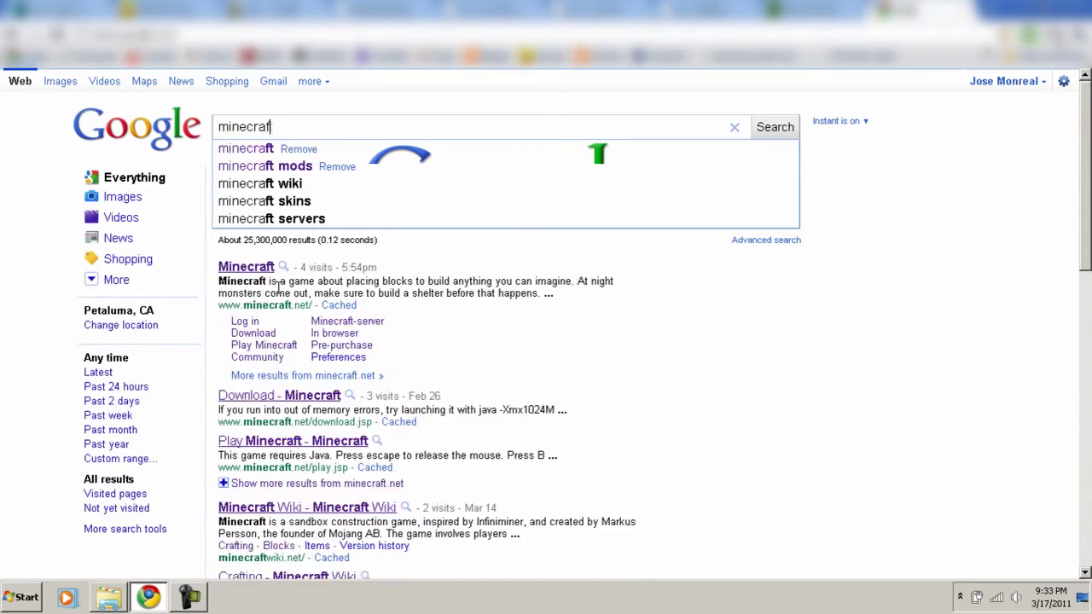
pyautogui.click(256, 166)
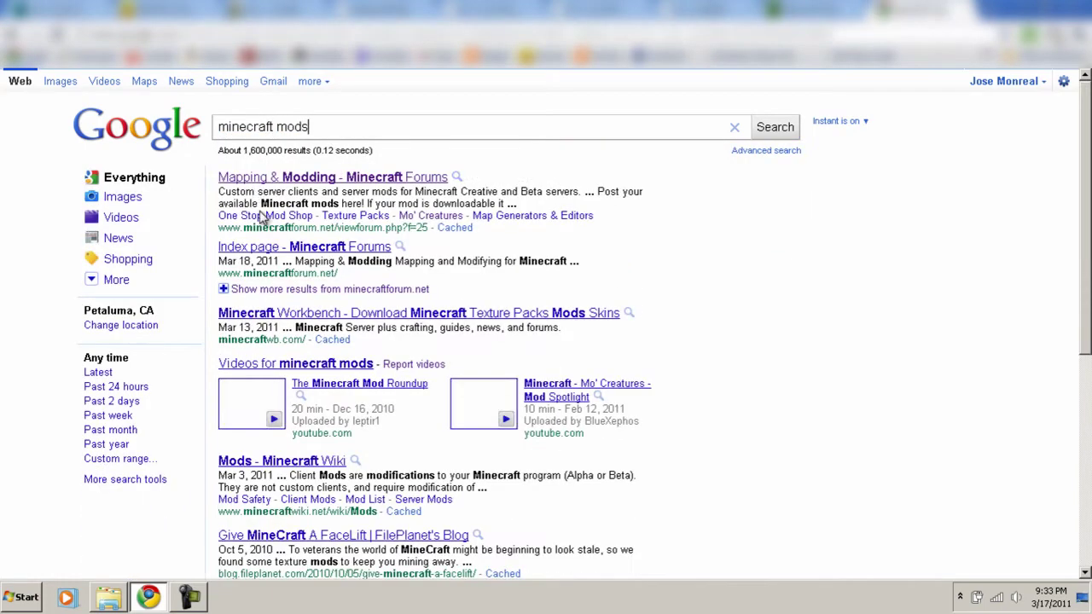
# Open the Minecraft Forums Mapping & Modding result, then its Released Mods board
pyautogui.click(293, 180)
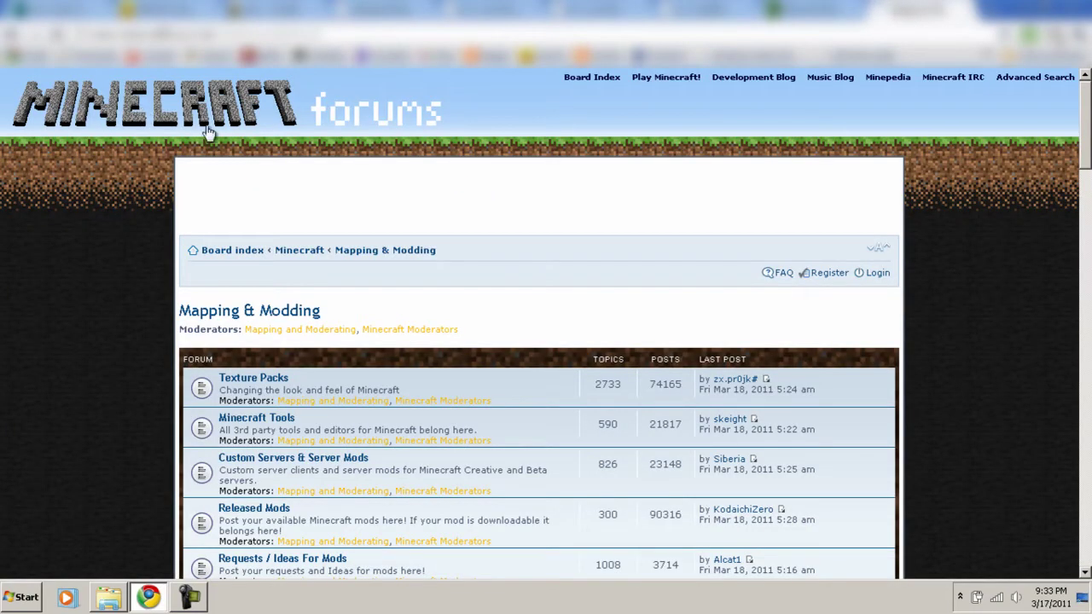
pyautogui.scroll(-3, 397, 126)
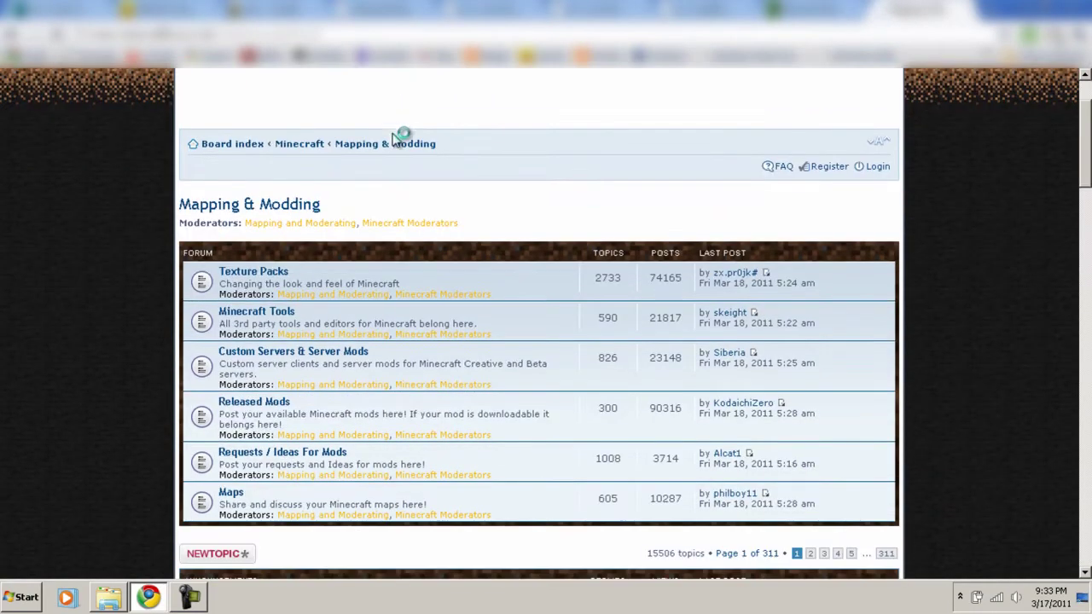
pyautogui.click(236, 407)
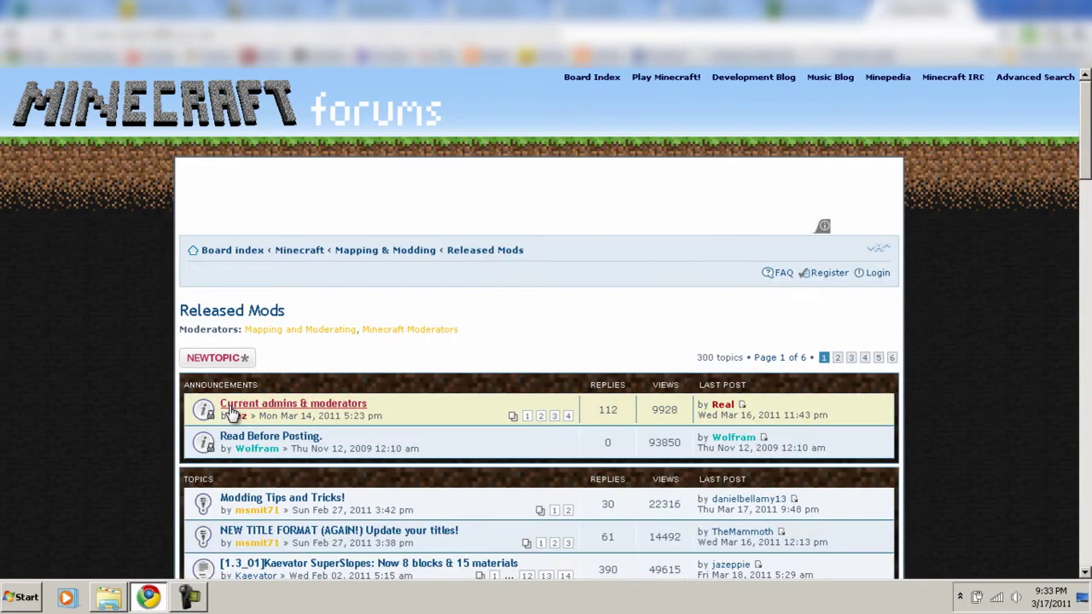
pyautogui.scroll(-8, 233, 410)
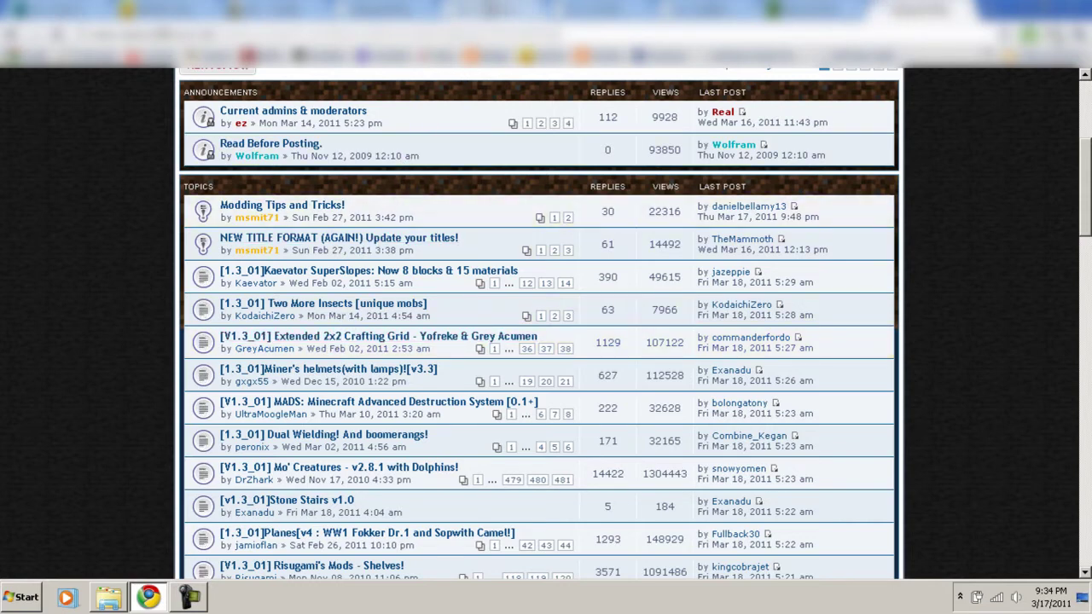
# Download ModLoader v5 and AudioMod Beta 1.3_01 from the mods listing
pyautogui.click(494, 11)
pyautogui.scroll(3, 589, 301)
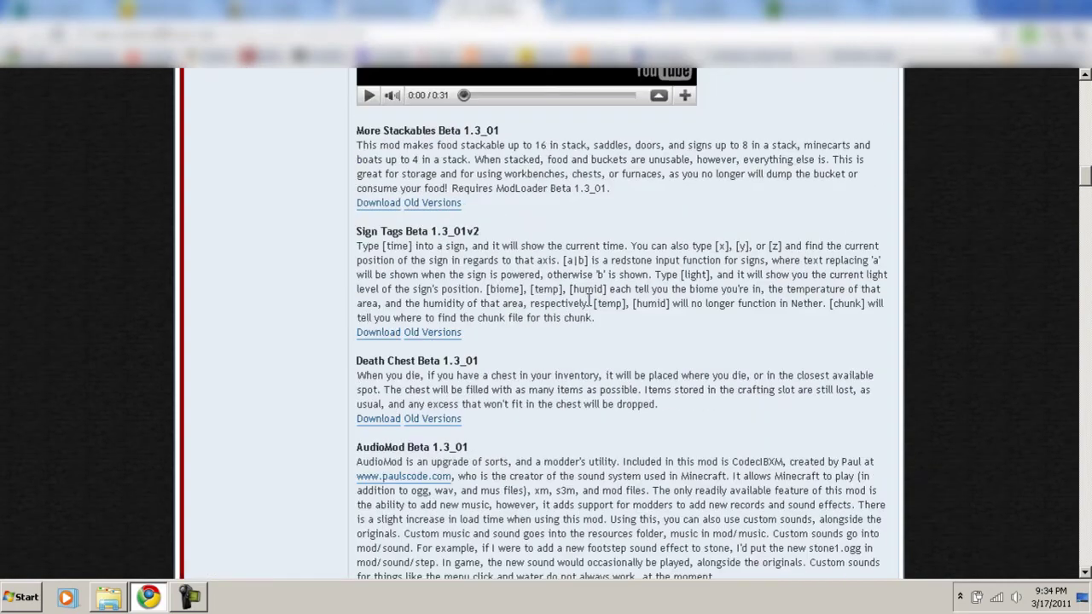
pyautogui.scroll(10, 589, 300)
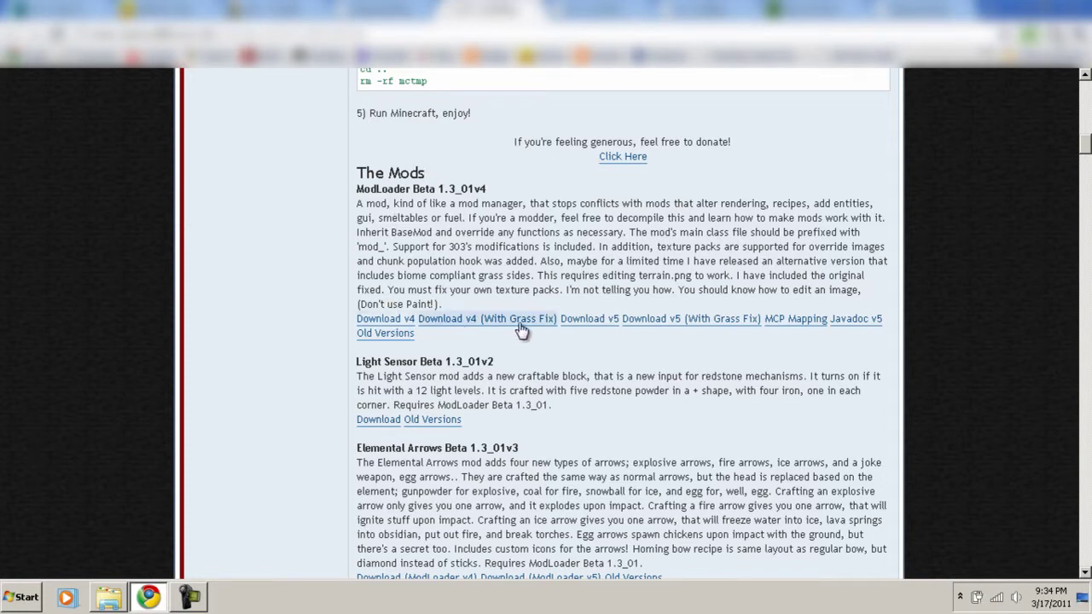
pyautogui.click(591, 332)
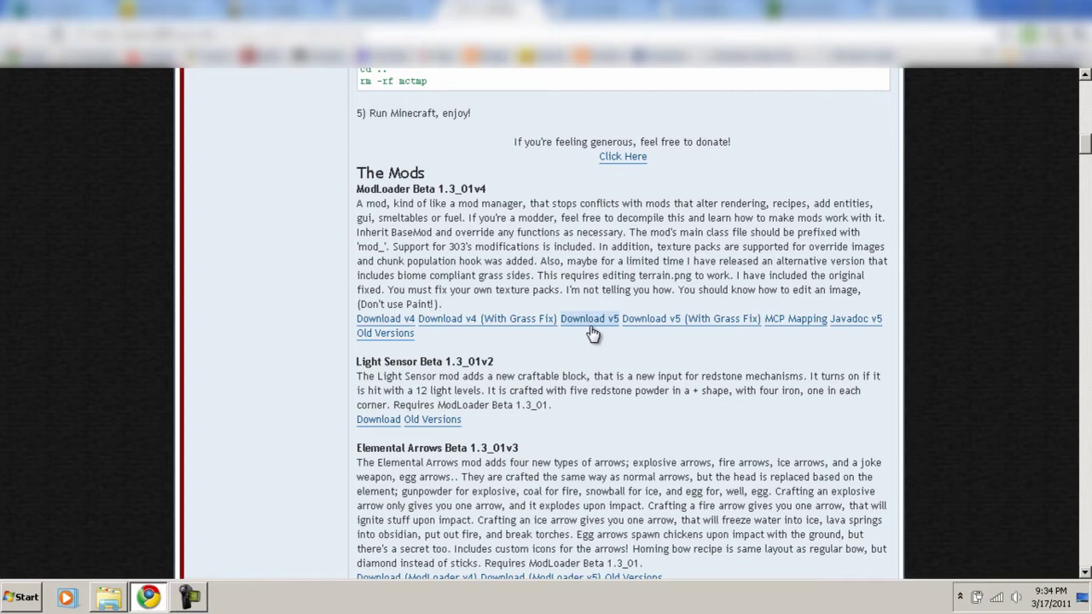
pyautogui.scroll(-7, 589, 334)
pyautogui.scroll(-5, 515, 389)
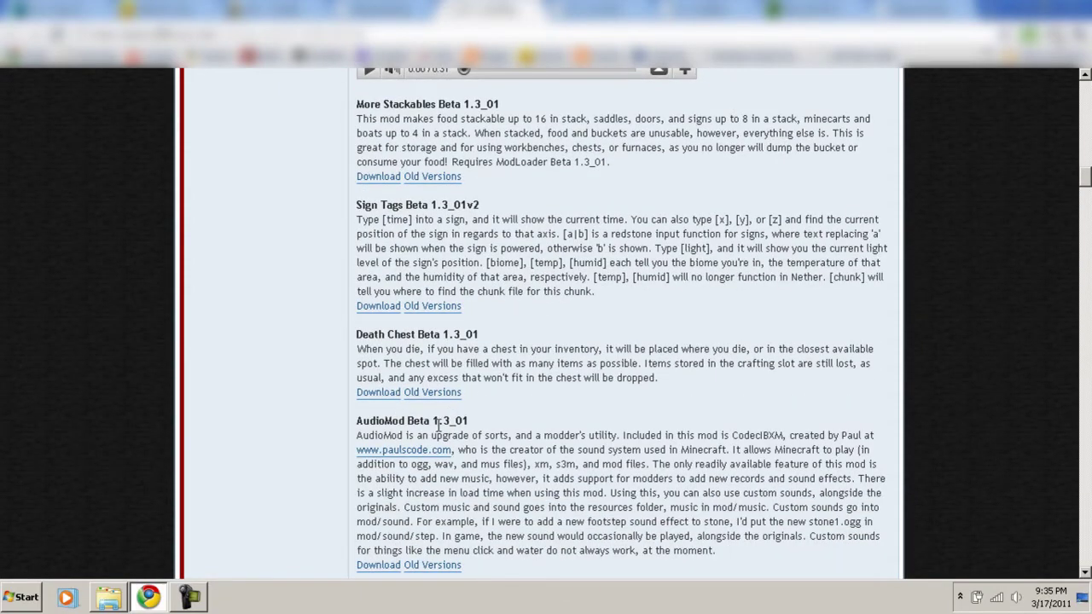
pyautogui.scroll(-1, 505, 444)
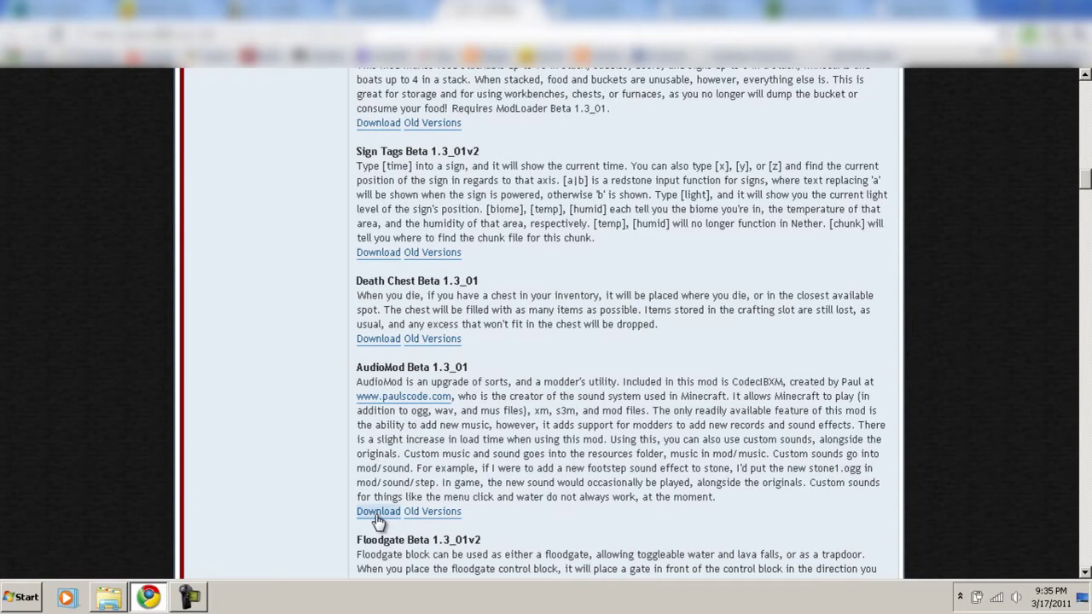
pyautogui.click(378, 514)
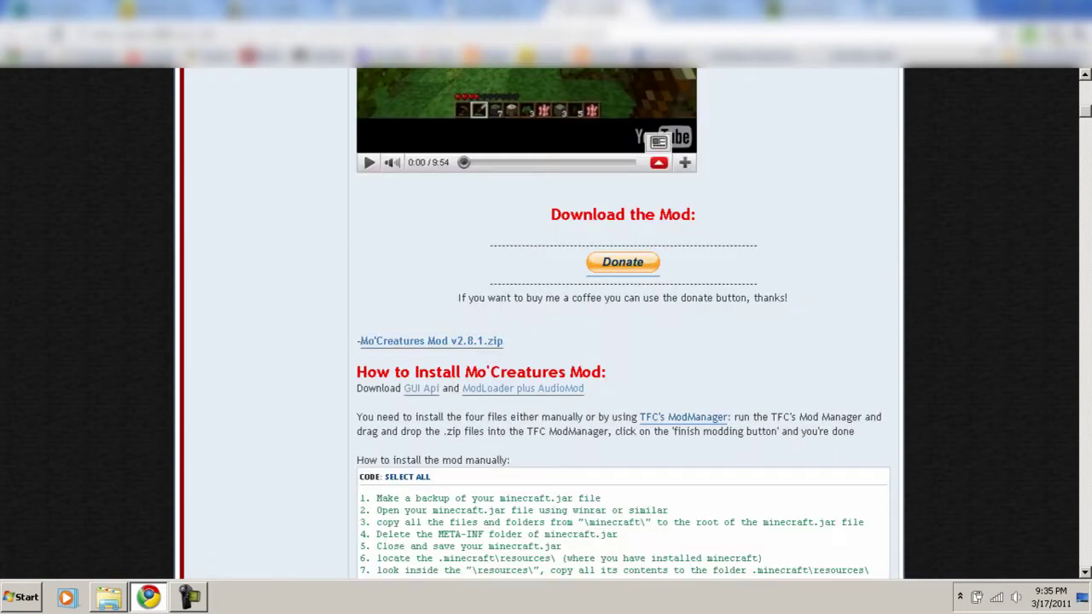
# Review the GuiAPI post and the Humans+ mod page, then minimize Chrome
pyautogui.click(824, 12)
pyautogui.scroll(2, 671, 247)
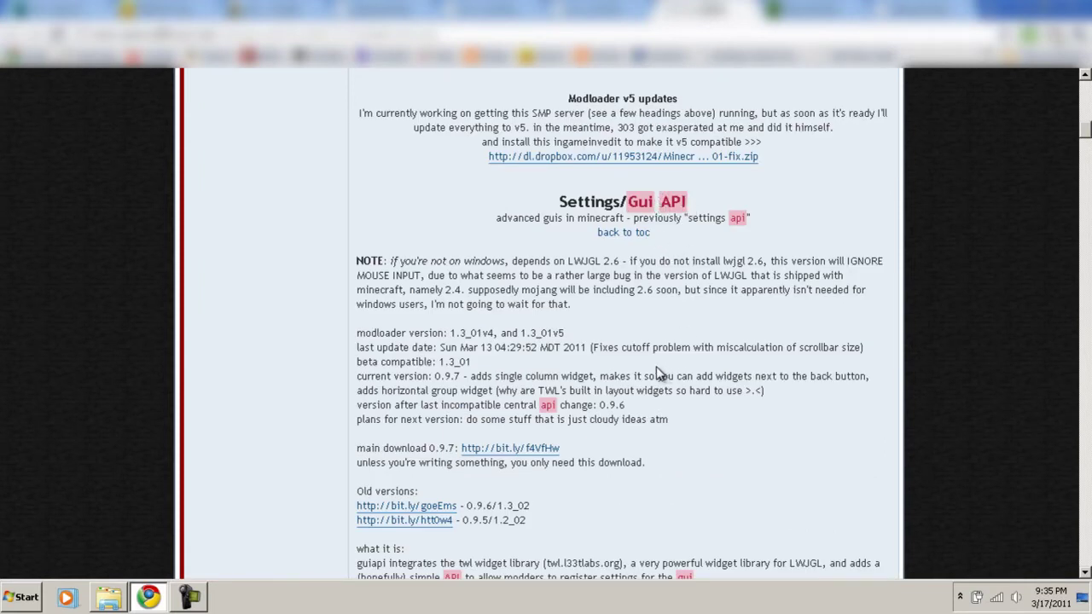
pyautogui.scroll(-3, 658, 375)
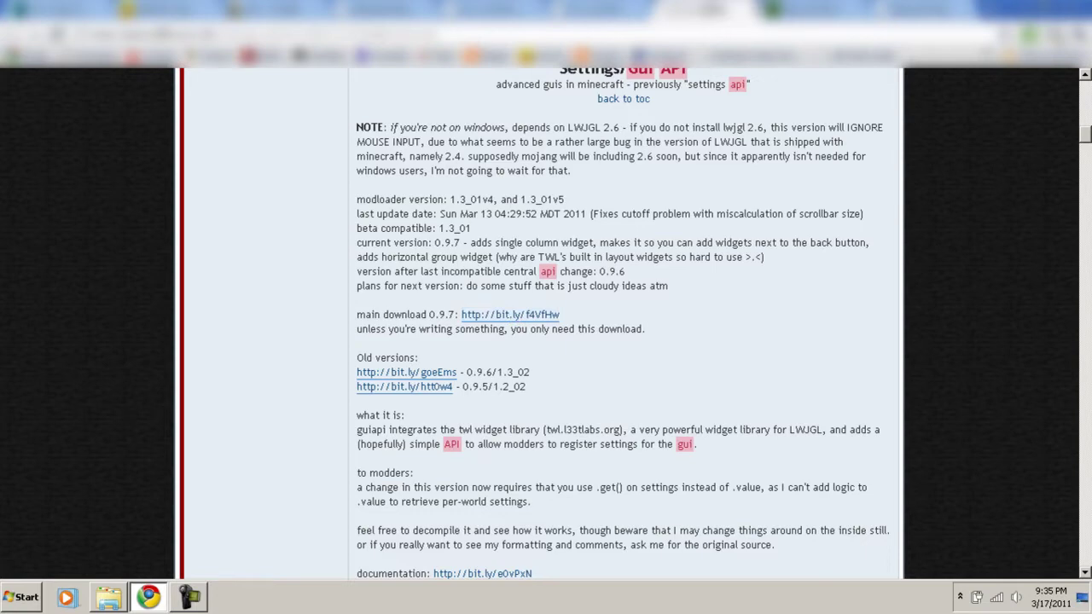
pyautogui.click(703, 11)
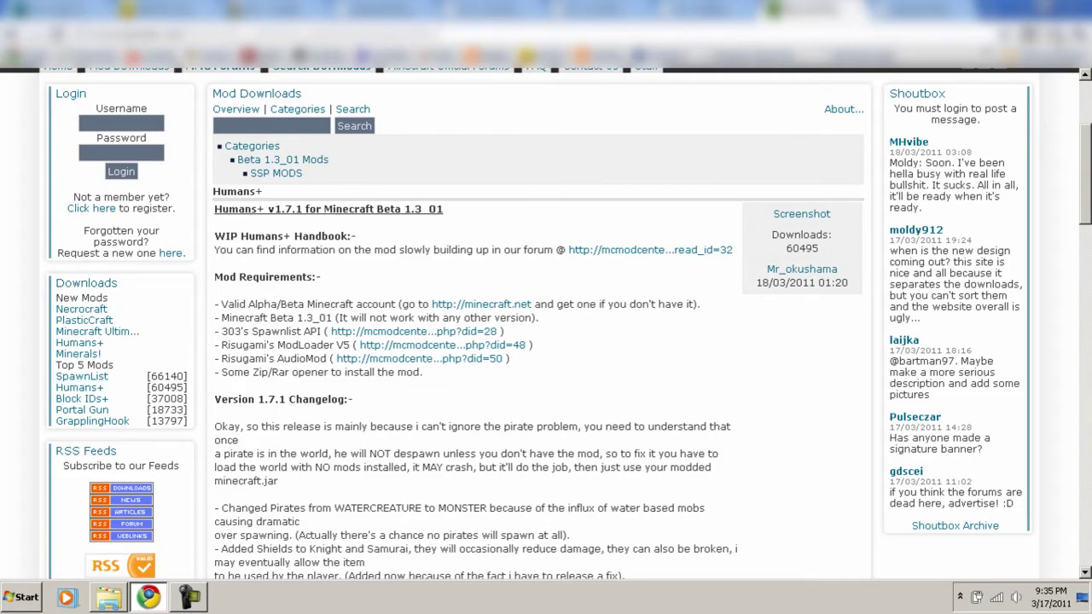
pyautogui.click(1024, 9)
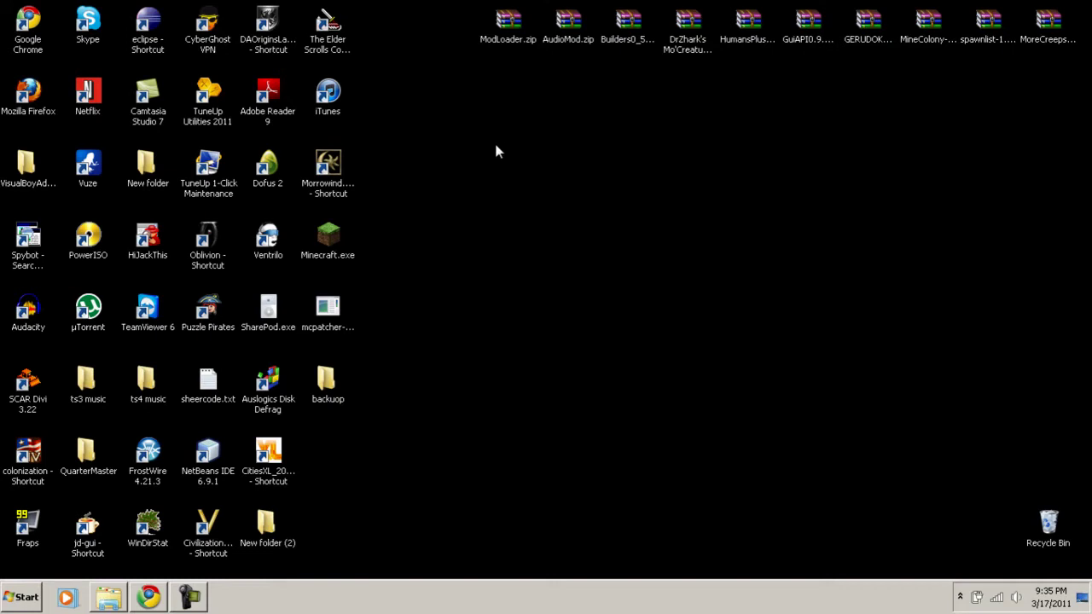
# Extract ModLoader.zip and AudioMod.zip into their own folders
pyautogui.moveTo(446, 21); pyautogui.dragTo(657, 141)
pyautogui.click(654, 173)
pyautogui.rightClick(506, 36)
pyautogui.click(564, 84)
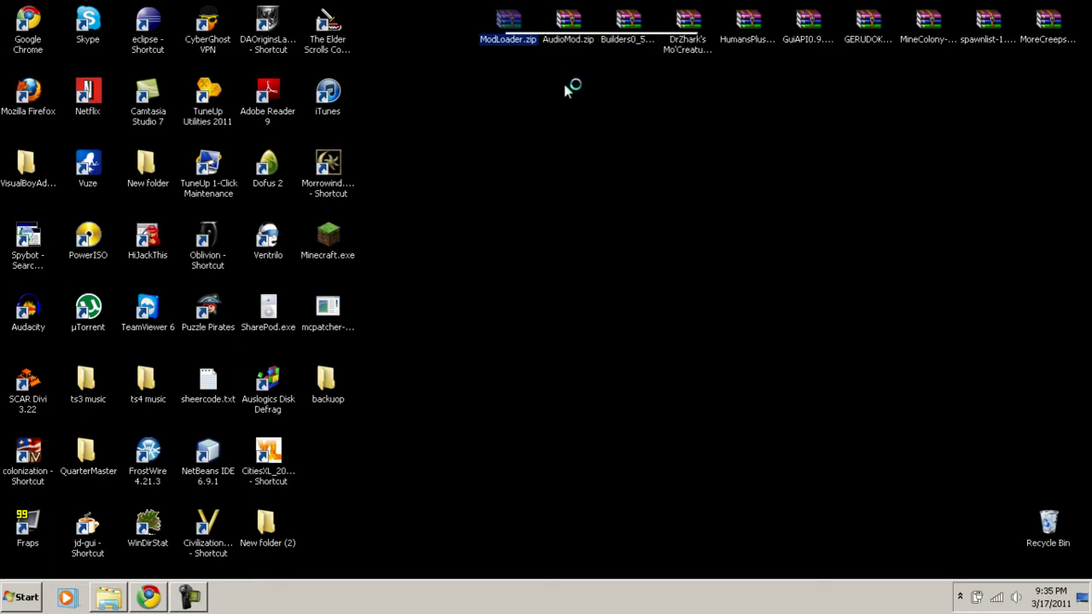
pyautogui.rightClick(572, 21)
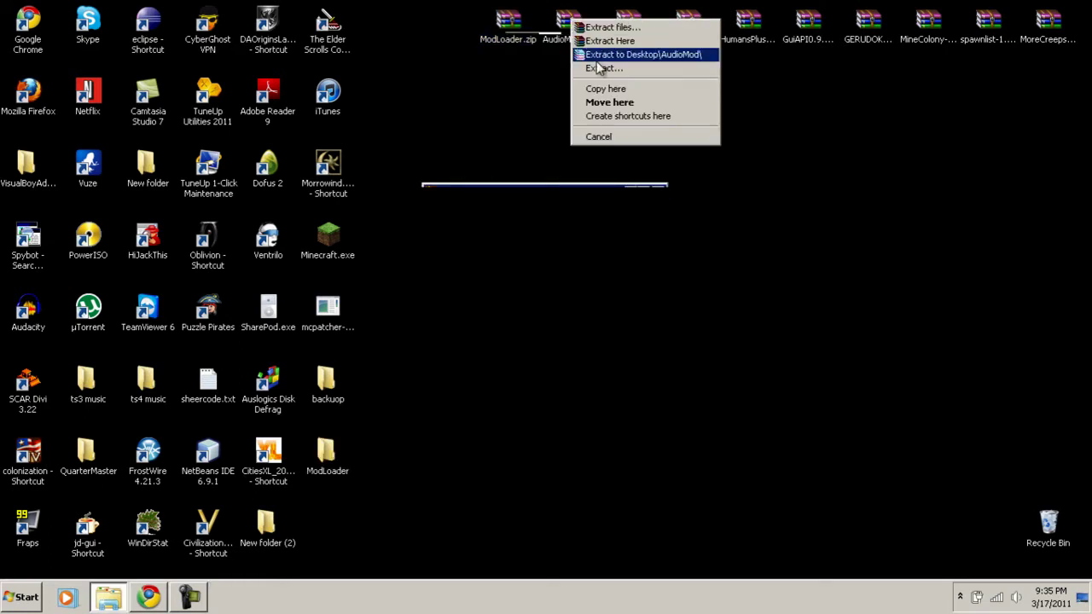
pyautogui.click(922, 156)
pyautogui.rightClick(576, 19)
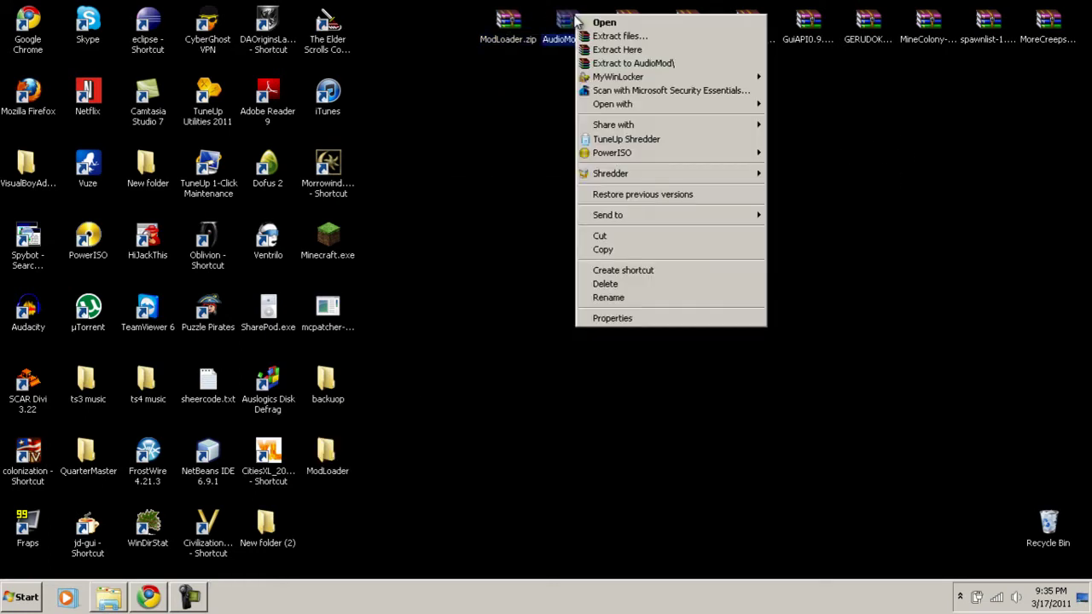
pyautogui.click(627, 68)
# Extract the Builders, GuiAPI and spawnlist archives into their own folders
pyautogui.rightClick(629, 23)
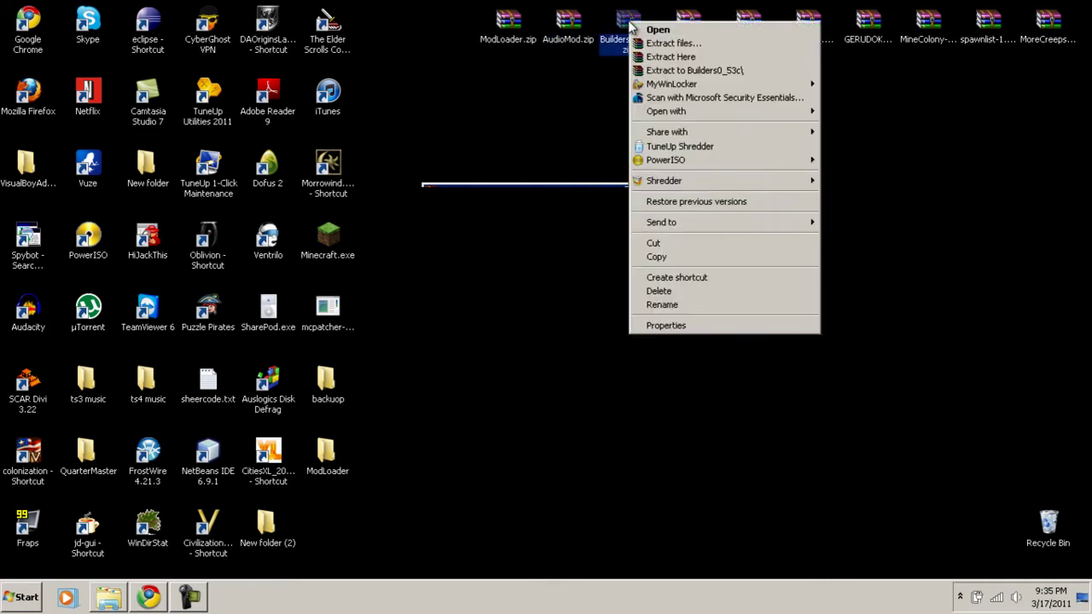
pyautogui.click(663, 71)
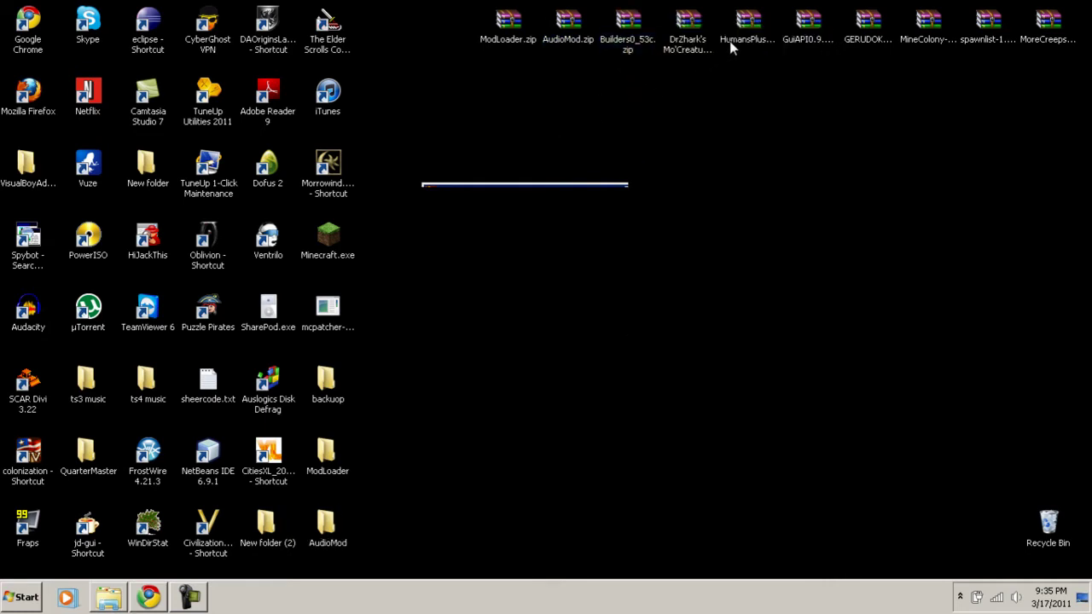
pyautogui.rightClick(812, 17)
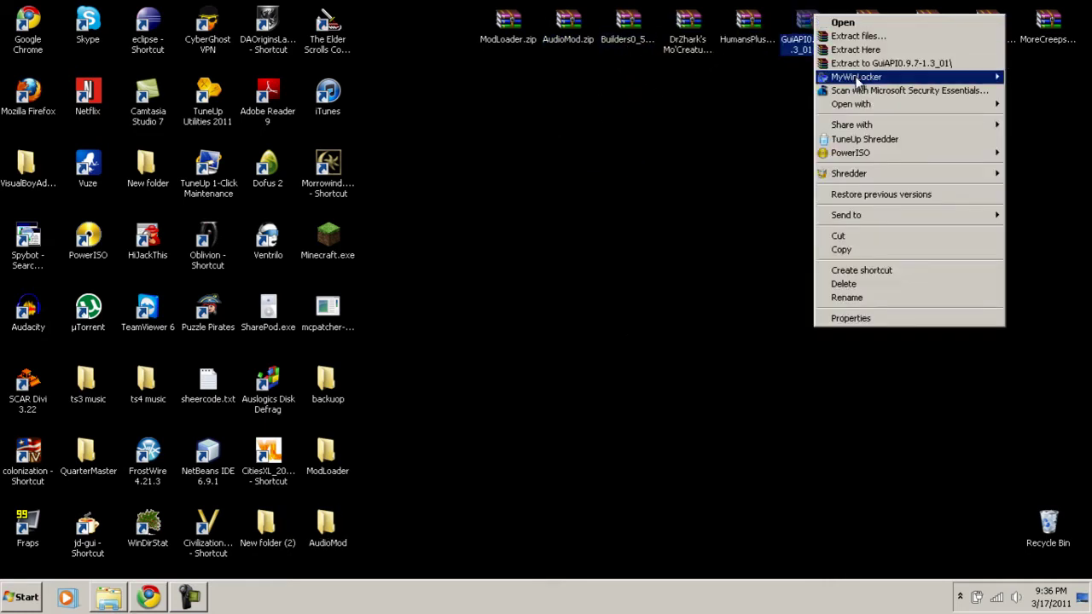
pyautogui.click(864, 63)
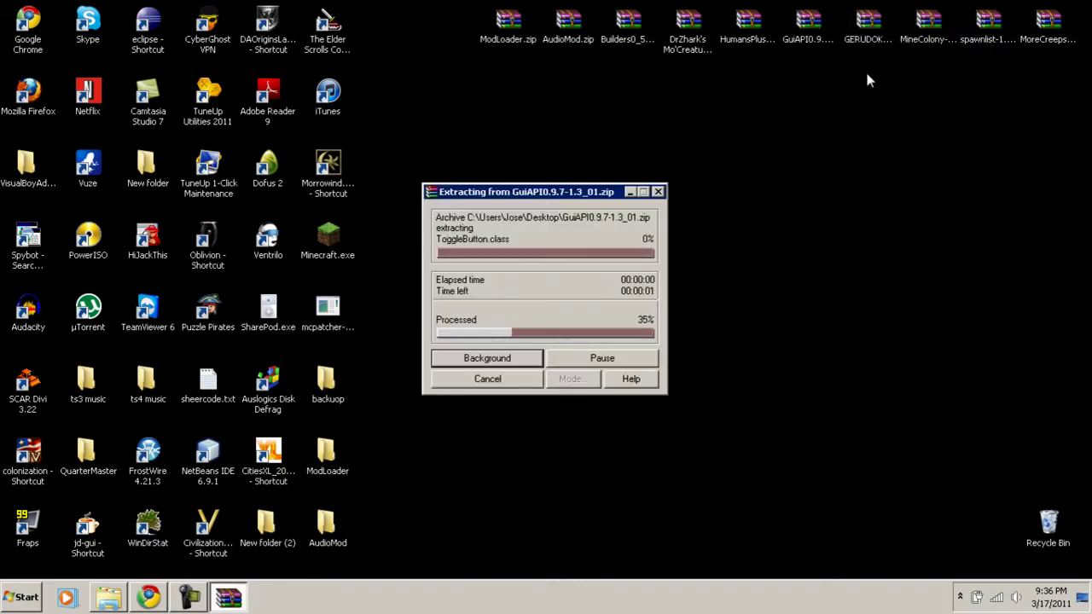
pyautogui.rightClick(990, 24)
pyautogui.click(965, 75)
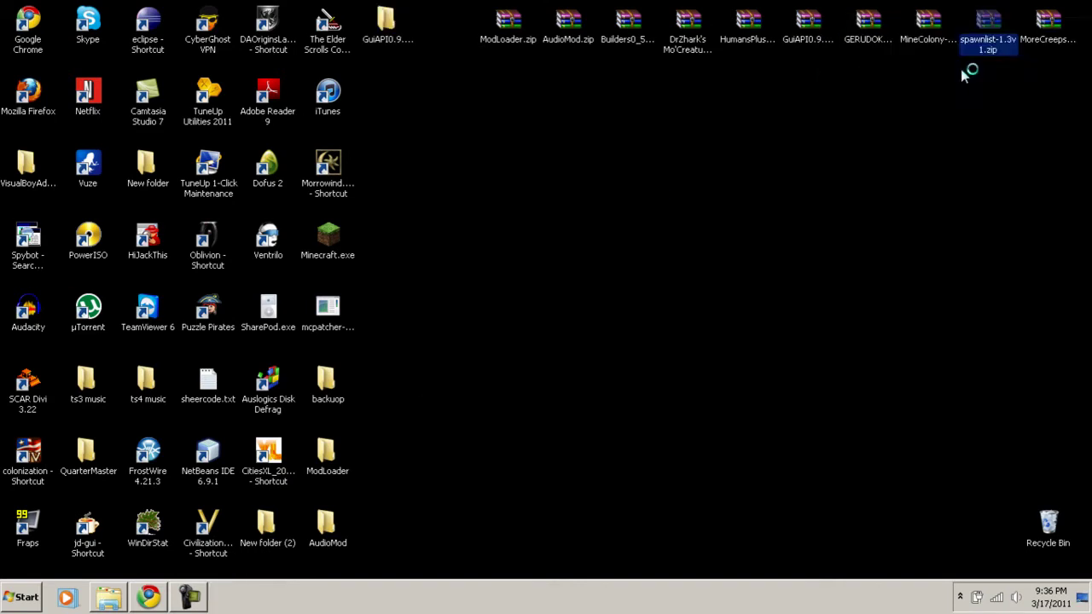
# Line up the GuiAPI, spawnlist, ModLoader and AudioMod folders in one desktop column
pyautogui.moveTo(334, 480); pyautogui.dragTo(453, 404)
pyautogui.moveTo(328, 525); pyautogui.dragTo(458, 501)
pyautogui.moveTo(400, 92); pyautogui.dragTo(448, 307)
pyautogui.moveTo(381, 28); pyautogui.dragTo(445, 246)
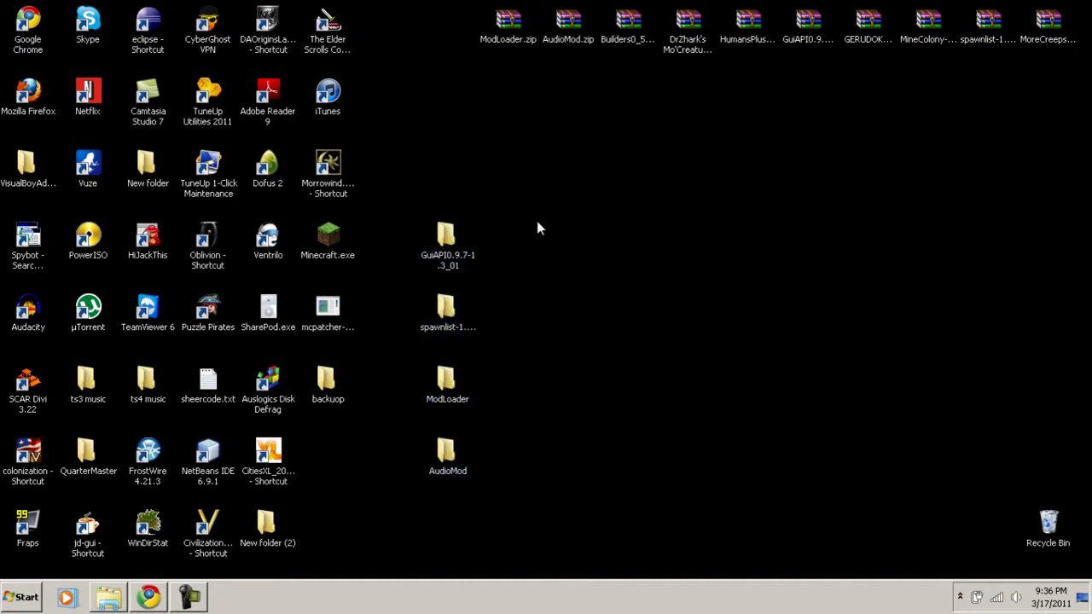
# Open the ModLoader folder and the AppData Roaming folder via Run with %appdata%
pyautogui.doubleClick(447, 382)
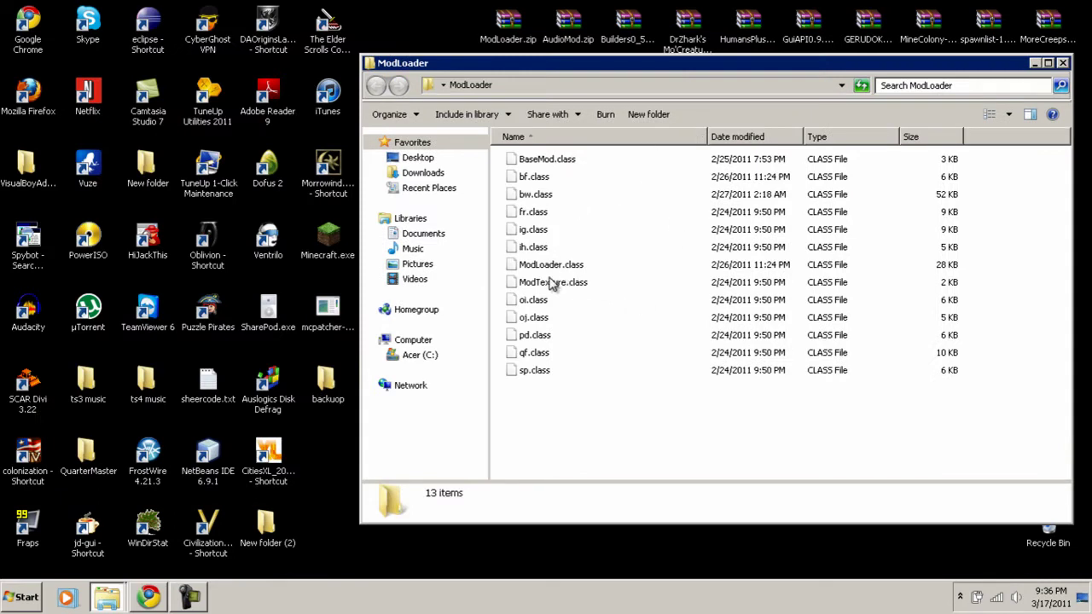
pyautogui.click(29, 601)
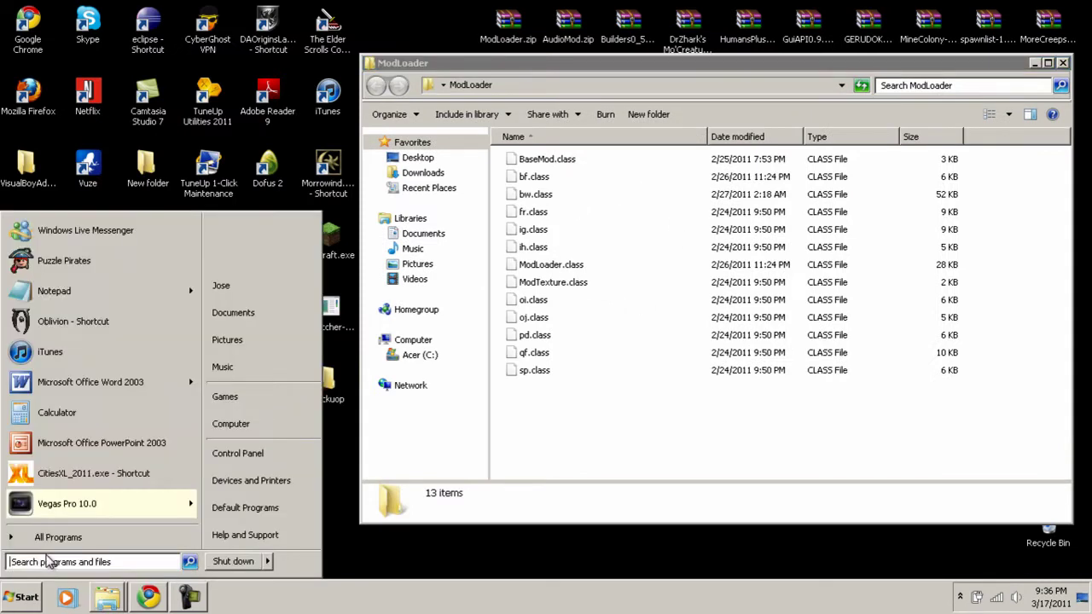
pyautogui.write('run')
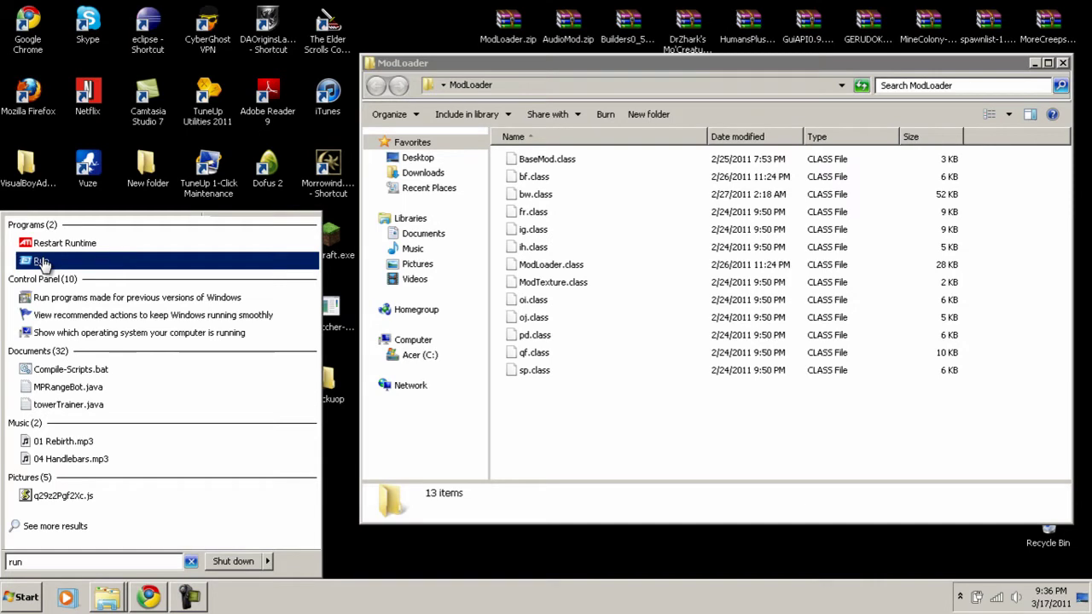
pyautogui.click(41, 265)
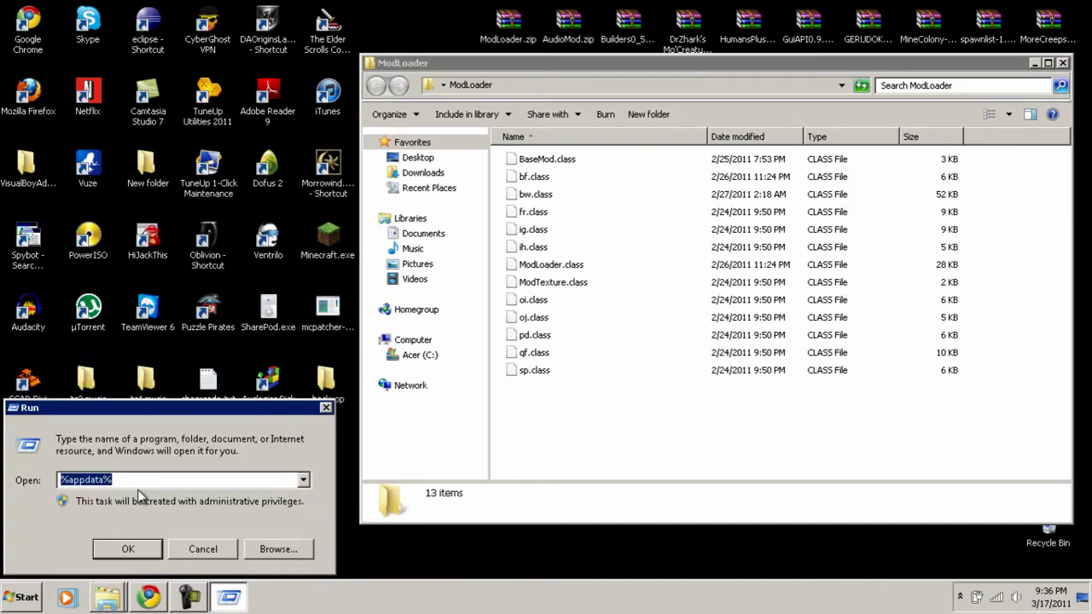
pyautogui.click(128, 550)
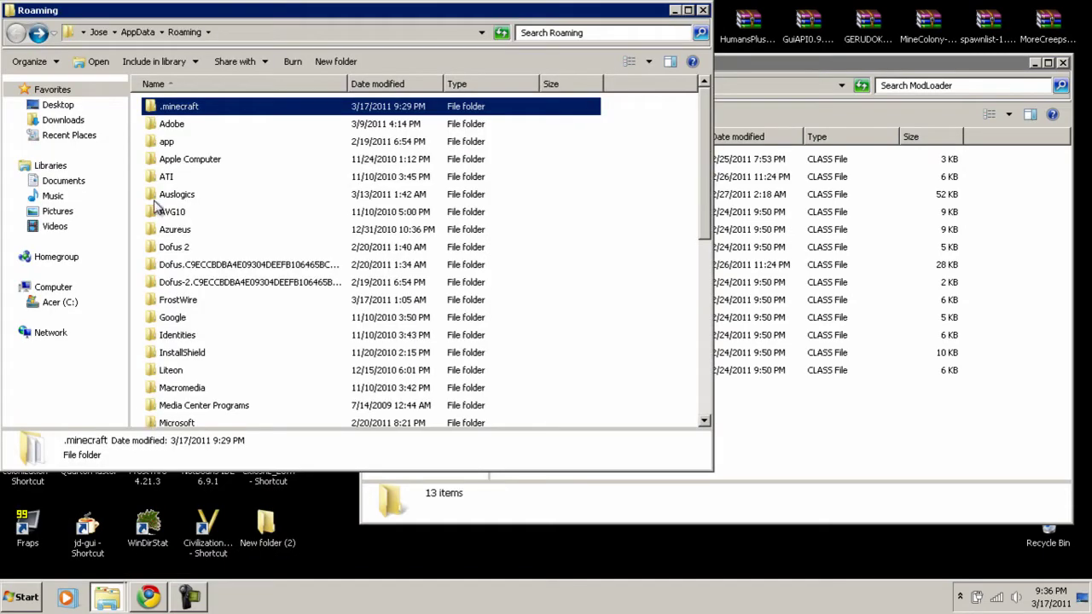
# Go to .minecraft\bin and open minecraft.jar with WinRAR
pyautogui.doubleClick(175, 111)
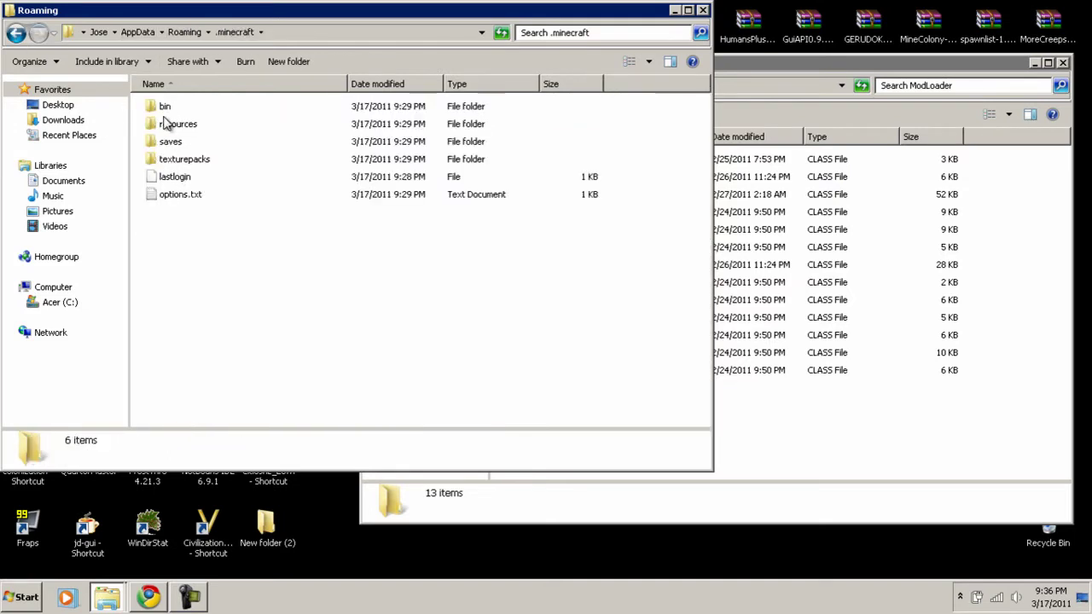
pyautogui.click(167, 111)
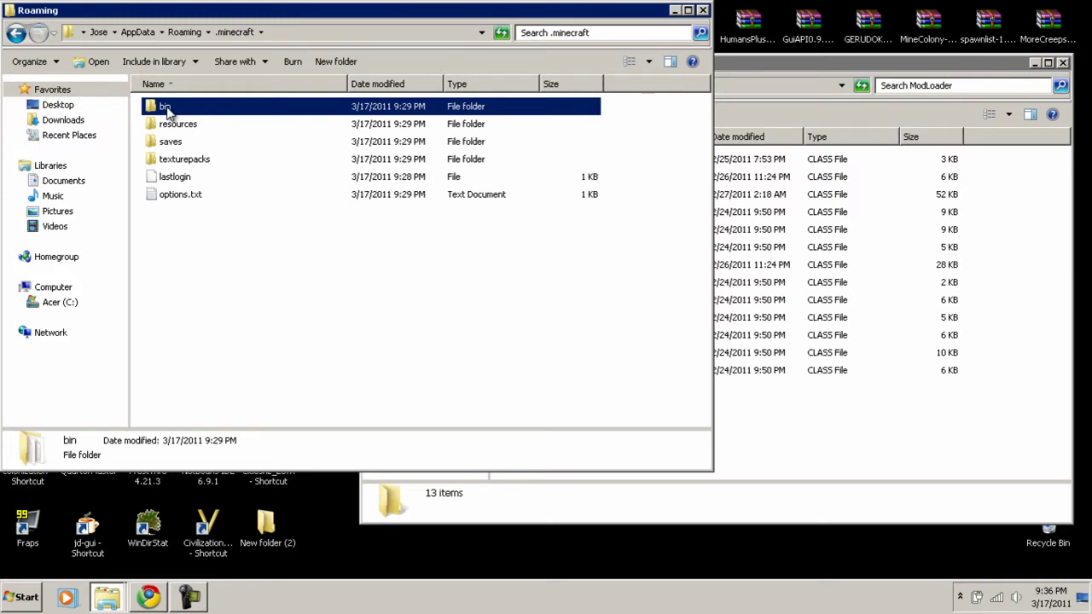
pyautogui.doubleClick(158, 111)
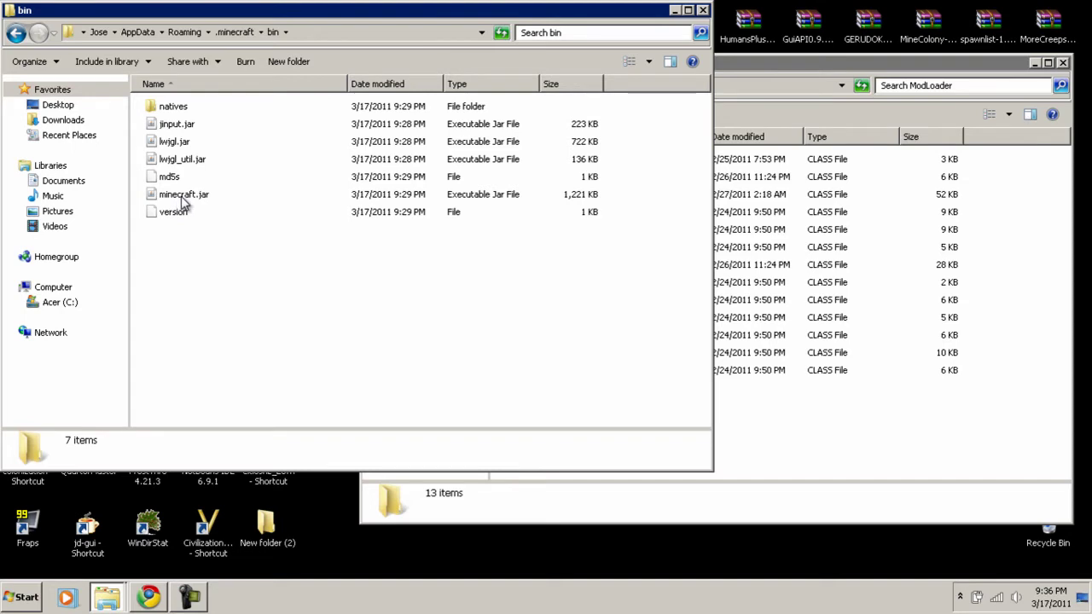
pyautogui.rightClick(182, 200)
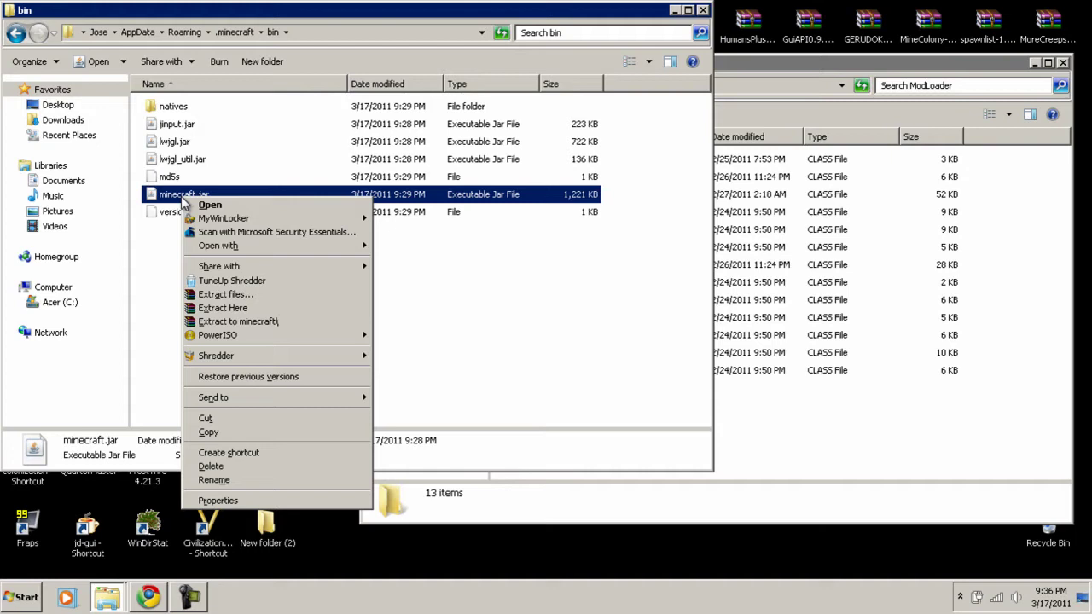
pyautogui.moveTo(208, 250)
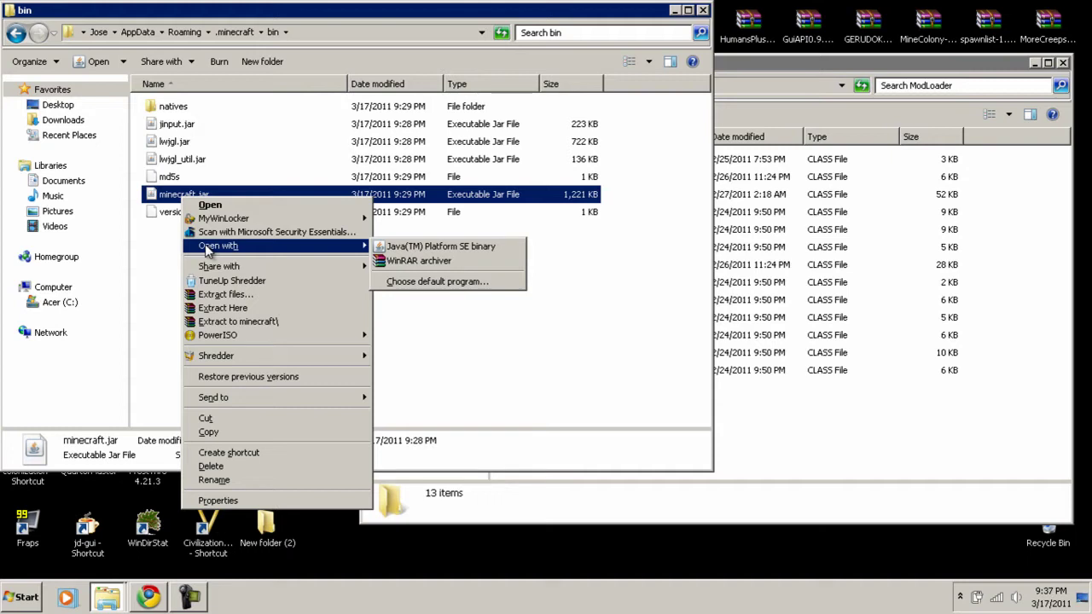
pyautogui.click(404, 261)
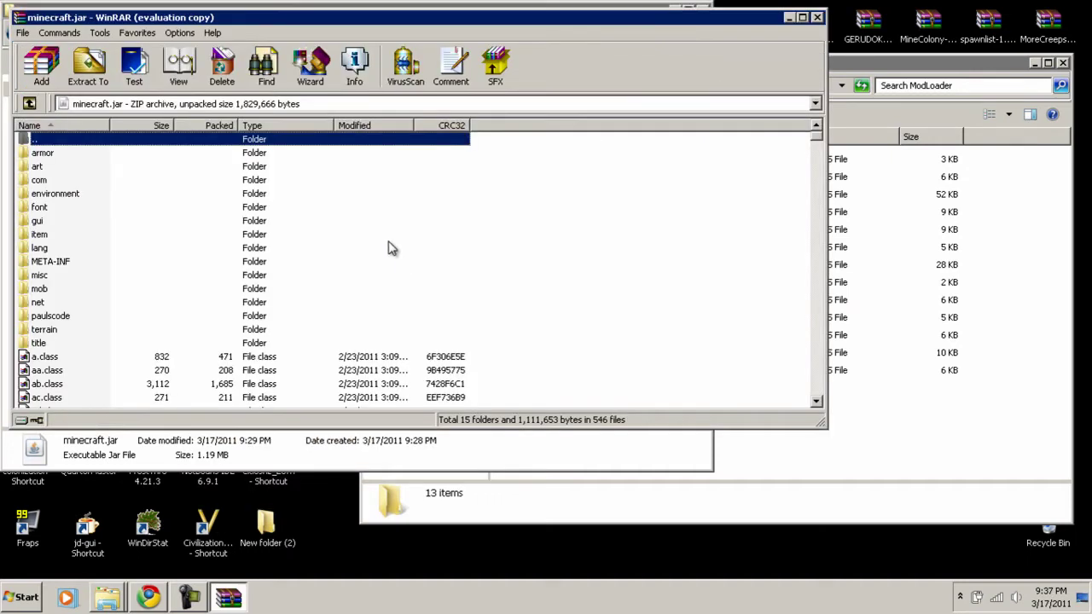
# Add the 13 ModLoader class files into minecraft.jar, bringing it to 549 files
pyautogui.click(482, 225)
pyautogui.scroll(-2, 152, 262)
pyautogui.scroll(-5, 152, 262)
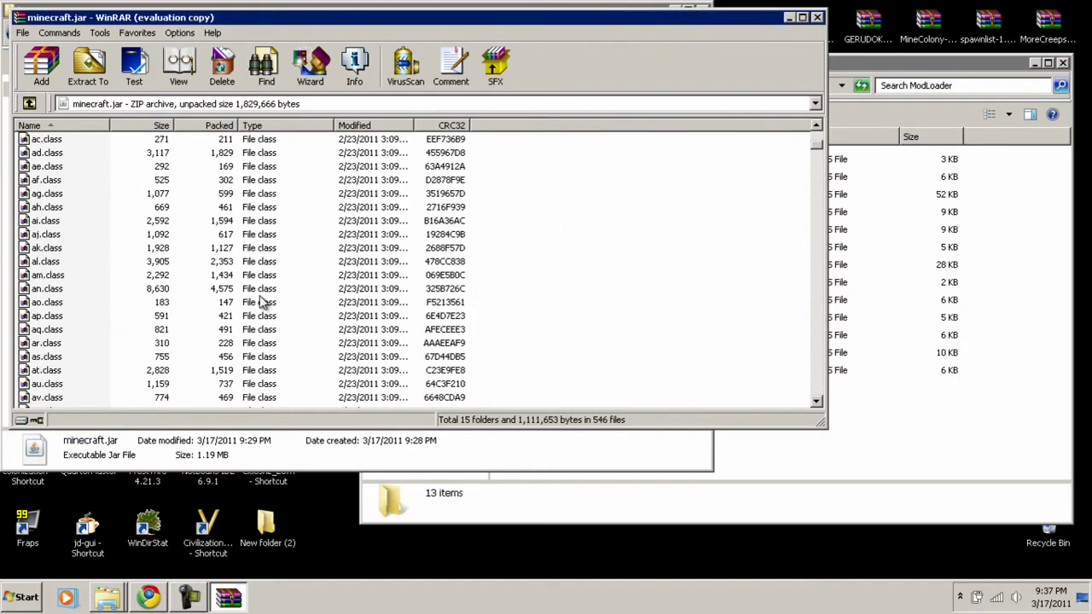
pyautogui.scroll(5, 267, 260)
pyautogui.scroll(2, 267, 261)
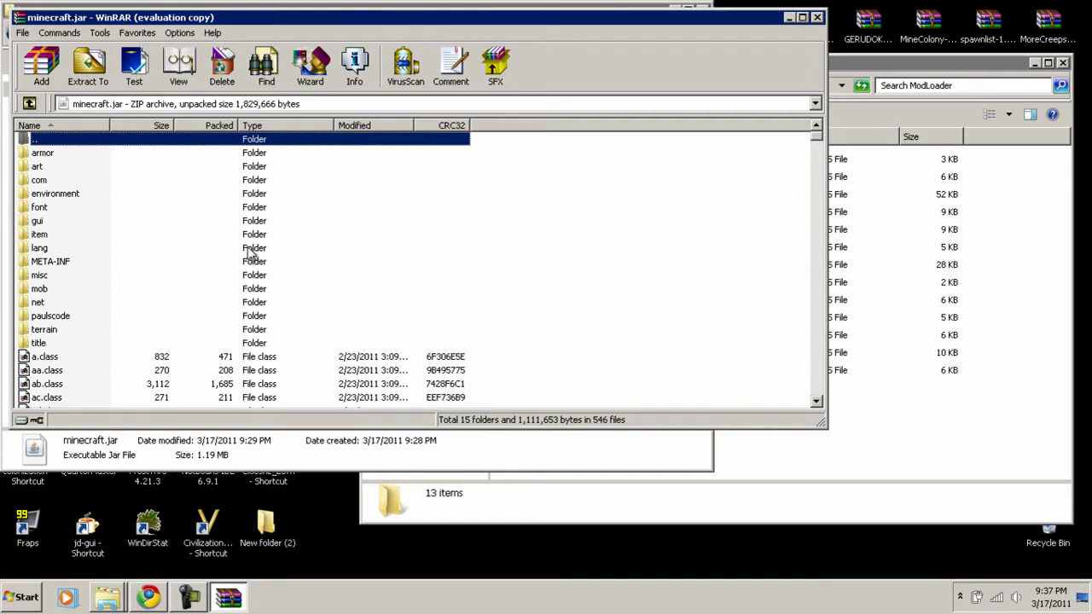
pyautogui.click(846, 70)
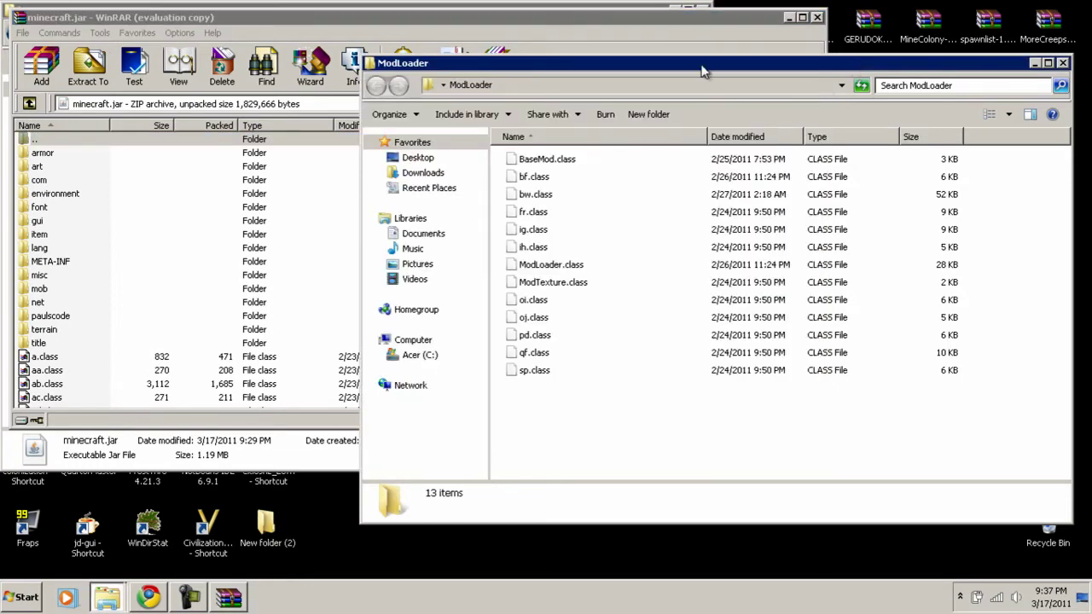
pyautogui.moveTo(555, 414); pyautogui.dragTo(516, 164)
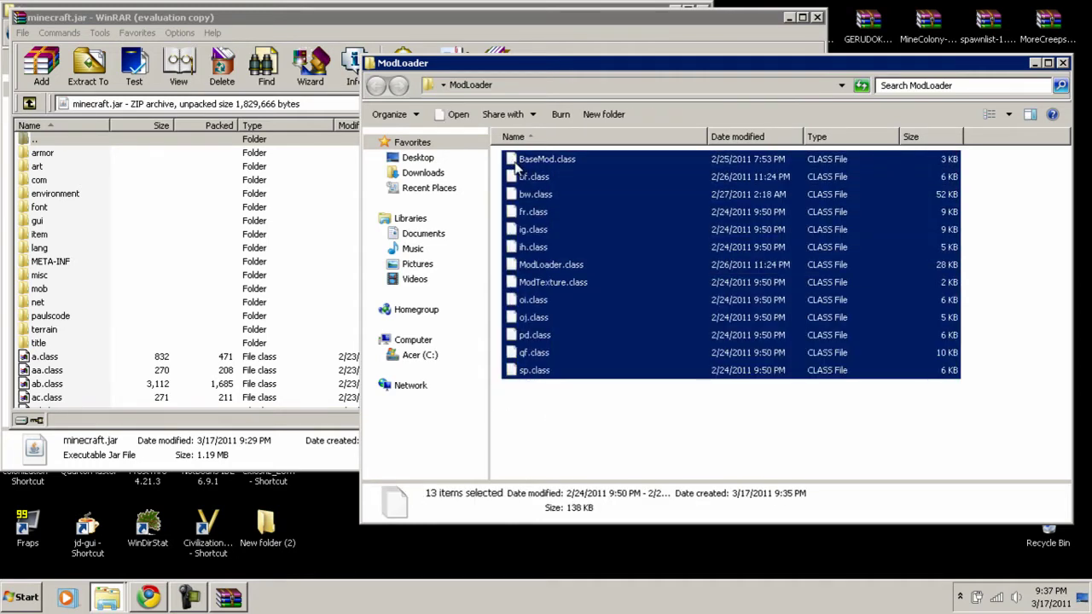
pyautogui.moveTo(660, 180); pyautogui.dragTo(209, 166)
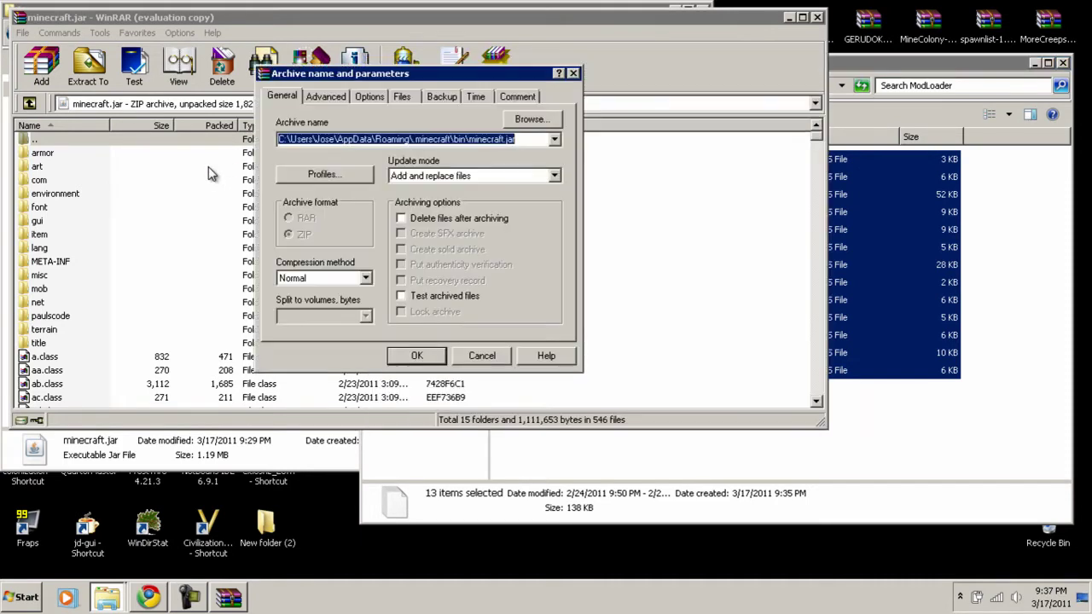
pyautogui.press('Return')
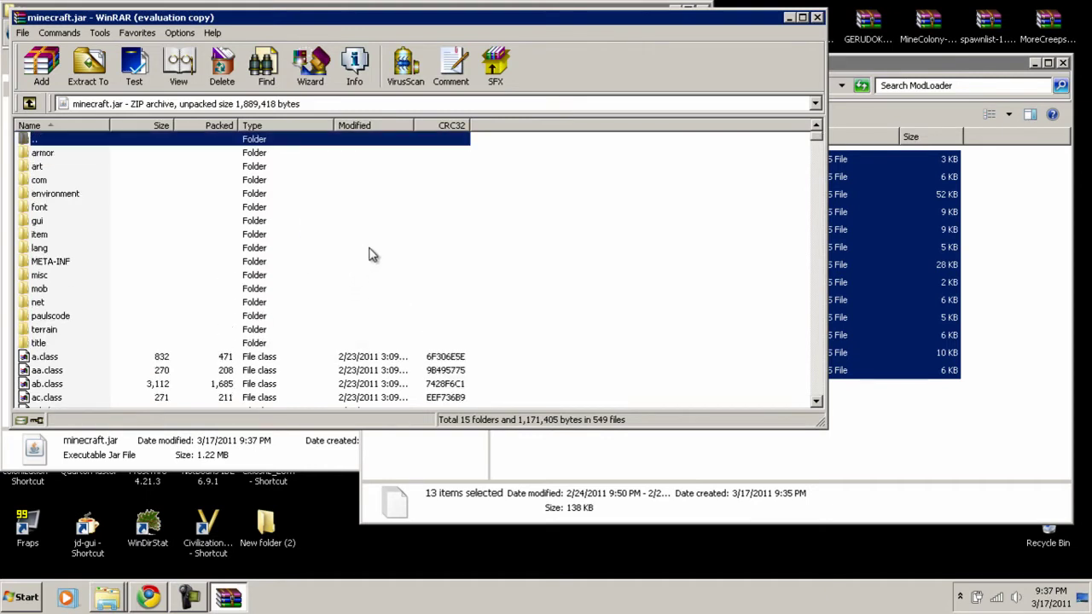
# Close the ModLoader folder window and minimize WinRAR
pyautogui.click(849, 62)
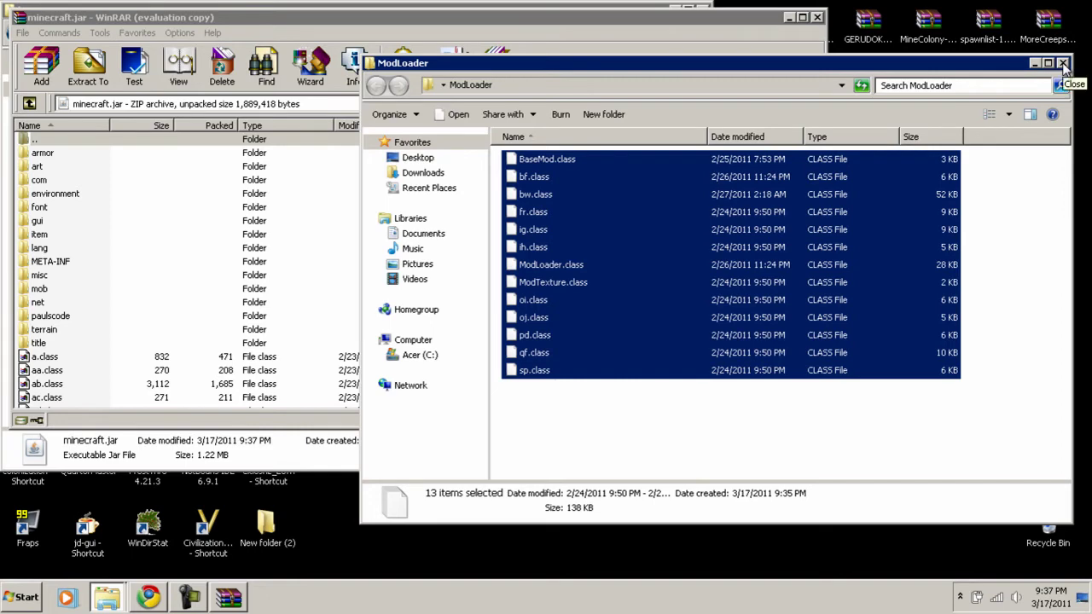
pyautogui.click(1065, 65)
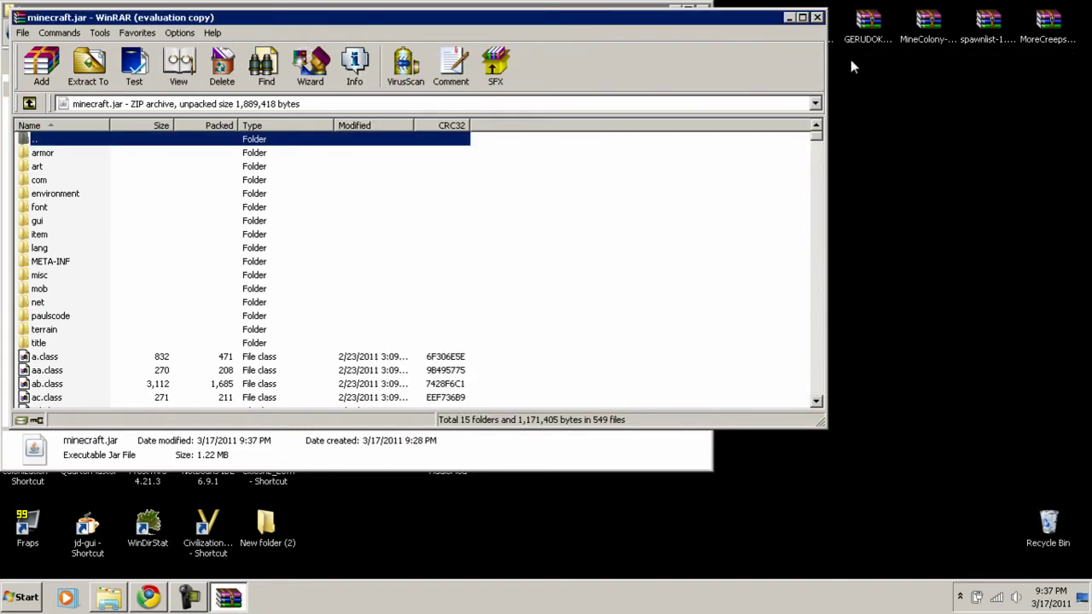
pyautogui.click(789, 19)
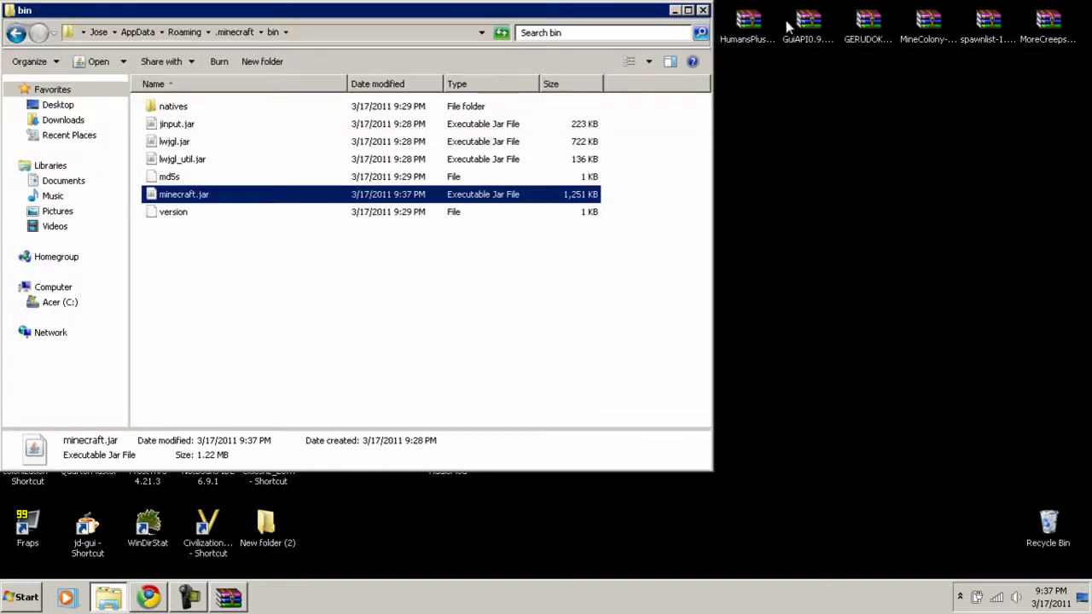
# Add AudioMod's ibxm, paulscode and tm.class into minecraft.jar
pyautogui.click(674, 10)
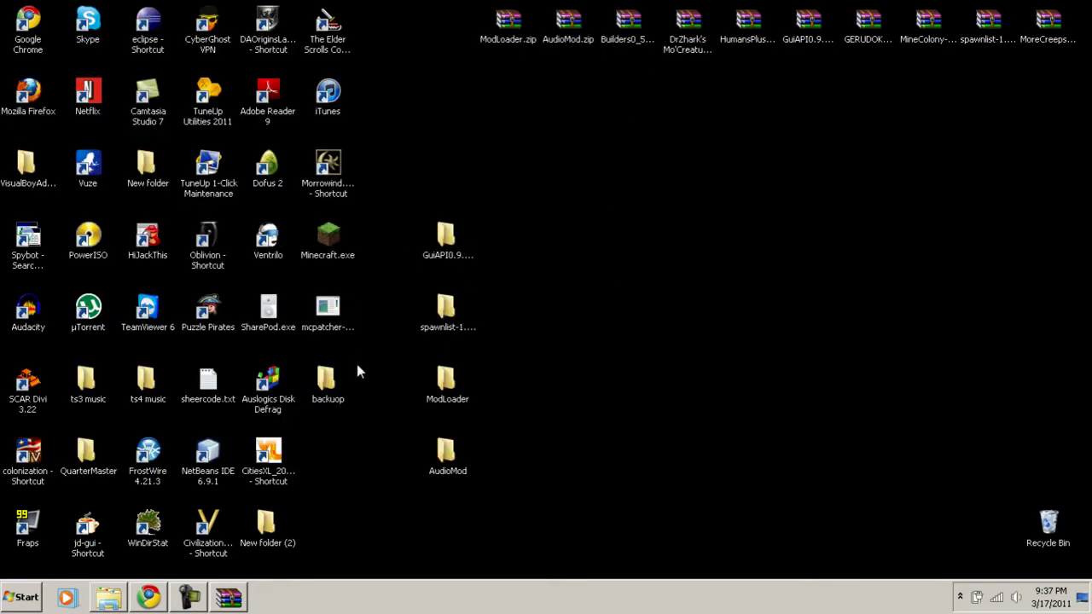
pyautogui.doubleClick(447, 456)
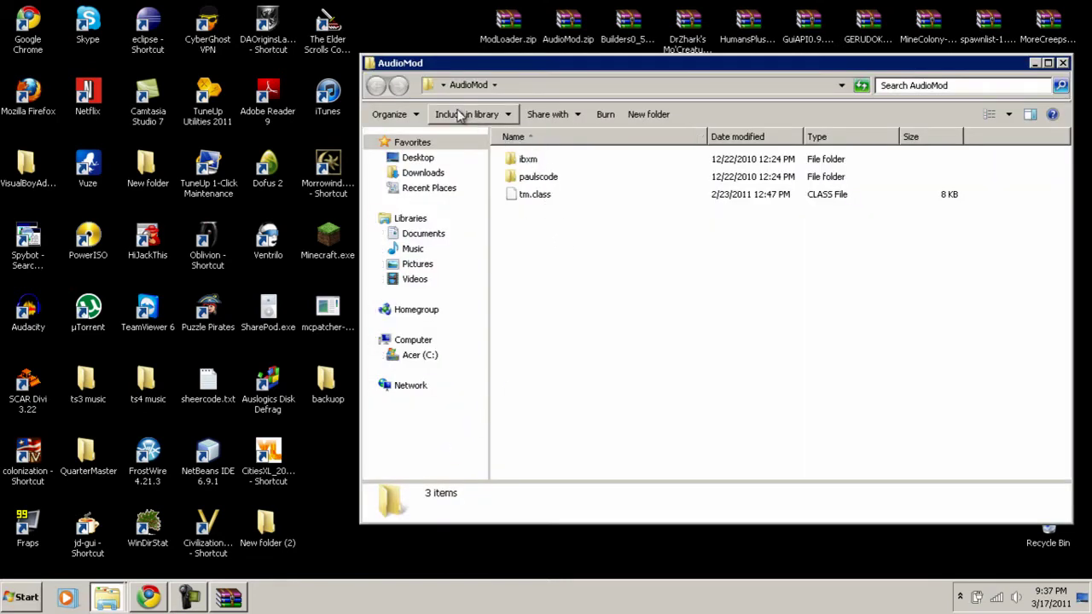
pyautogui.moveTo(529, 231); pyautogui.dragTo(534, 165)
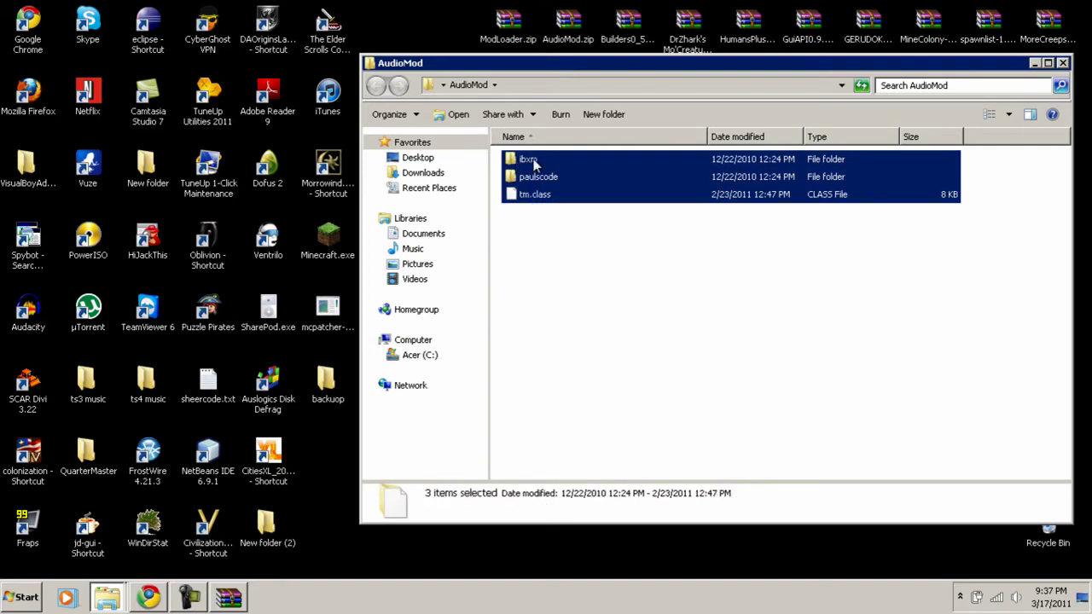
pyautogui.click(239, 598)
pyautogui.click(849, 72)
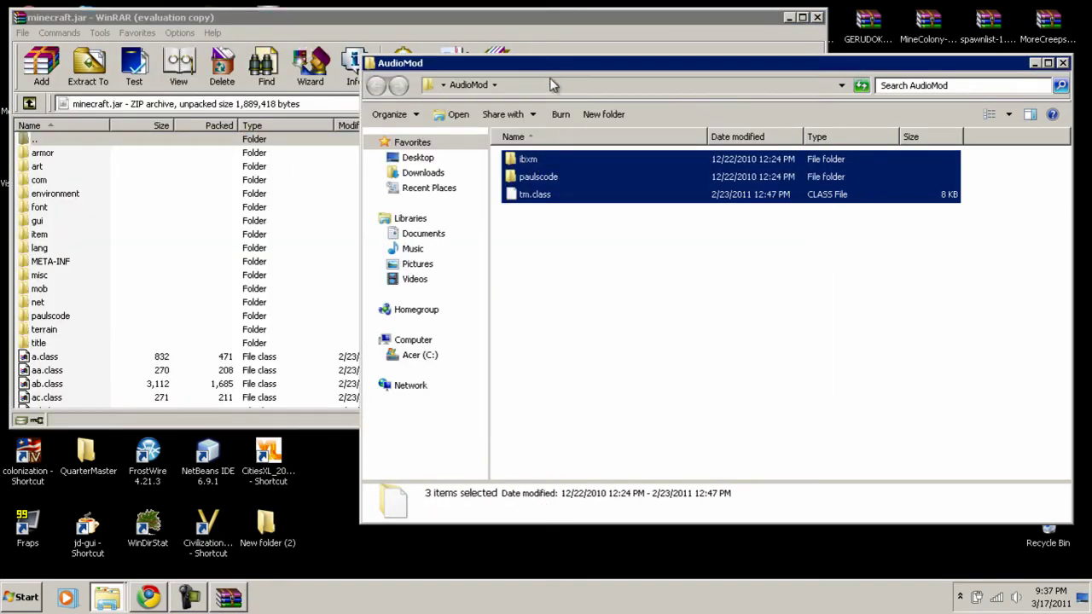
pyautogui.moveTo(531, 166); pyautogui.dragTo(218, 288)
pyautogui.click(417, 356)
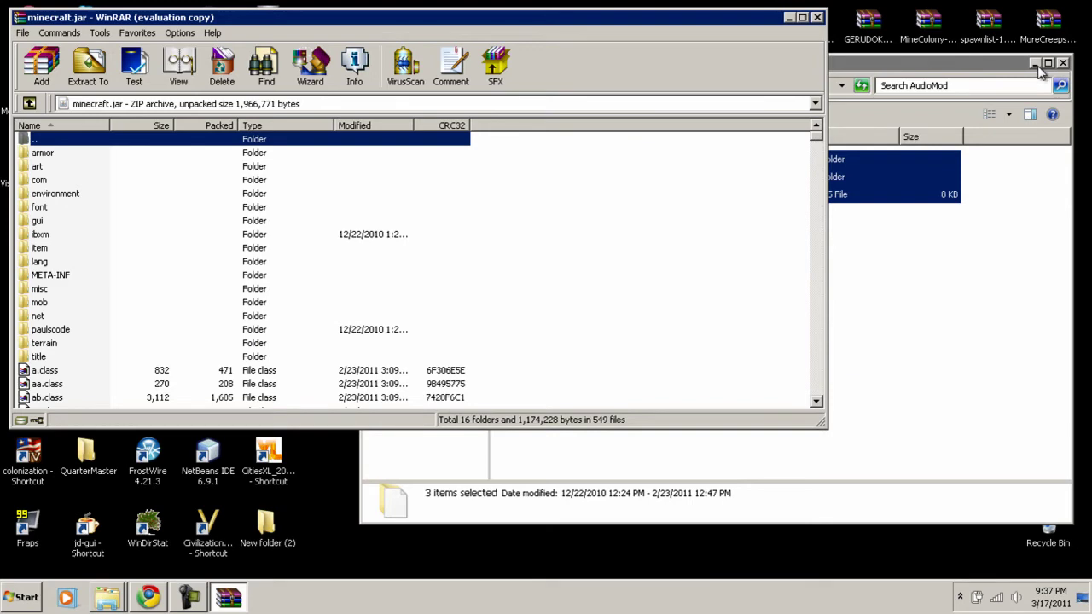
# Close the AudioMod folder window and minimize the minecraft.jar archive
pyautogui.click(920, 60)
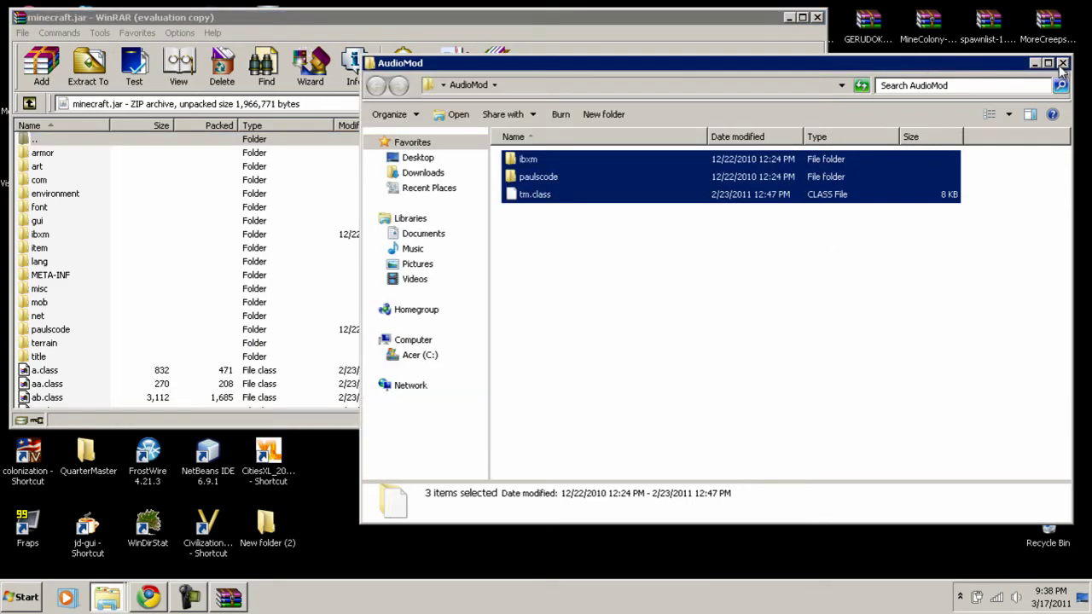
pyautogui.click(1063, 64)
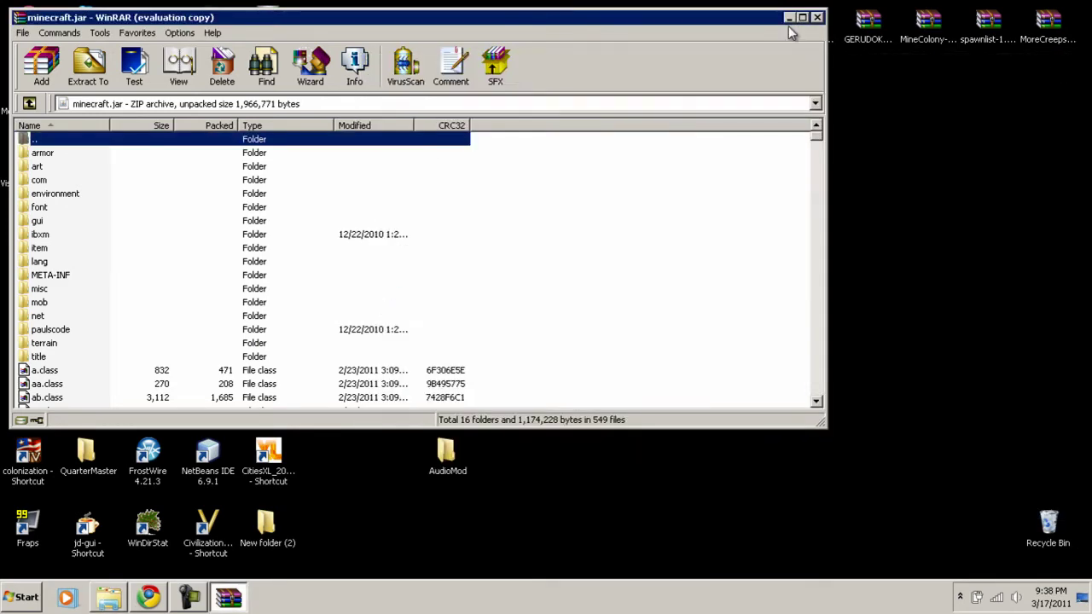
pyautogui.click(789, 17)
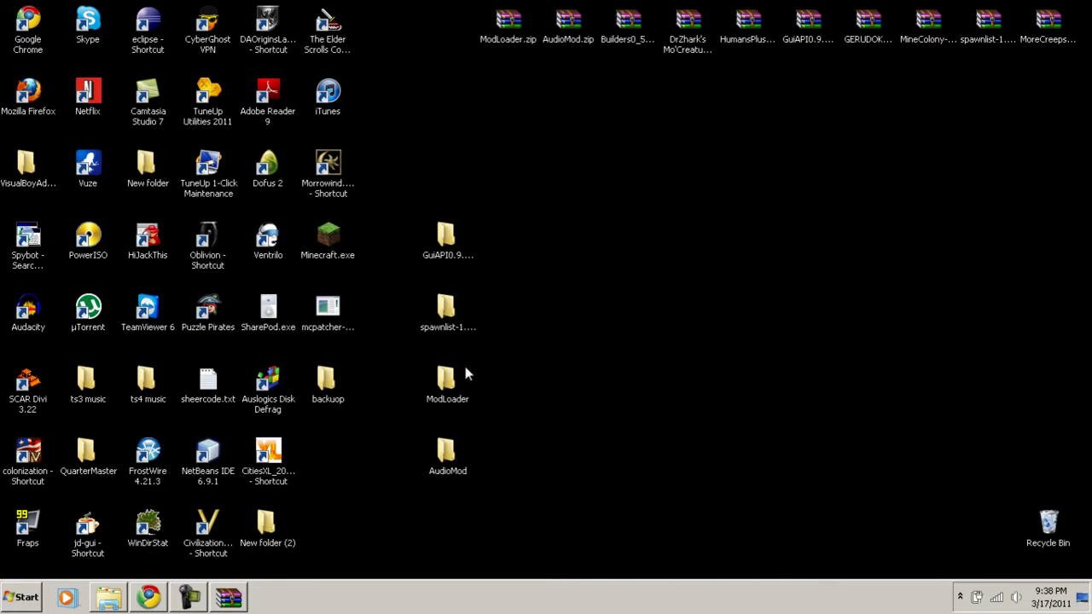
# Rearrange the AudioMod, ModLoader and spawnlist-1.3v1 folders on the desktop
pyautogui.moveTo(459, 444); pyautogui.dragTo(639, 371)
pyautogui.click(449, 384)
pyautogui.moveTo(450, 384); pyautogui.dragTo(629, 312)
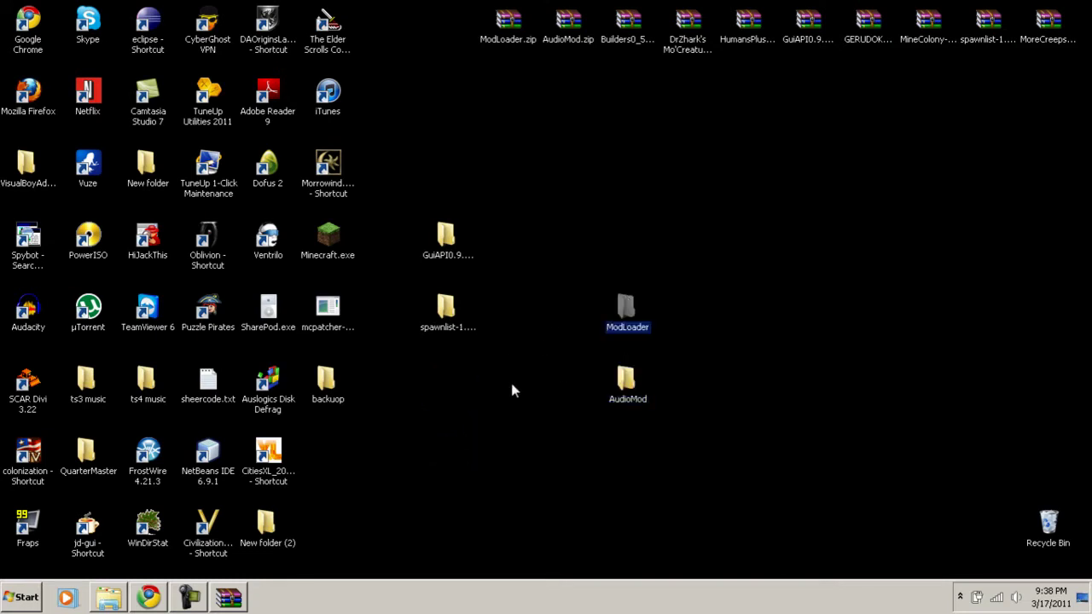
pyautogui.moveTo(447, 311); pyautogui.dragTo(443, 373)
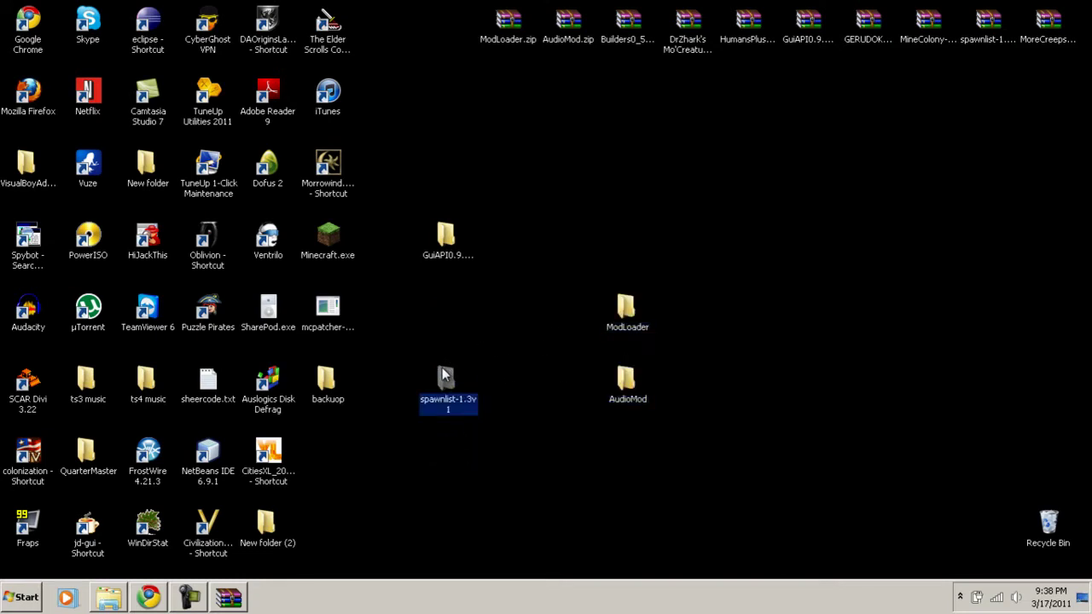
# Add spawnlist.class from spawnlist-1.3v1 into minecraft.jar
pyautogui.doubleClick(447, 384)
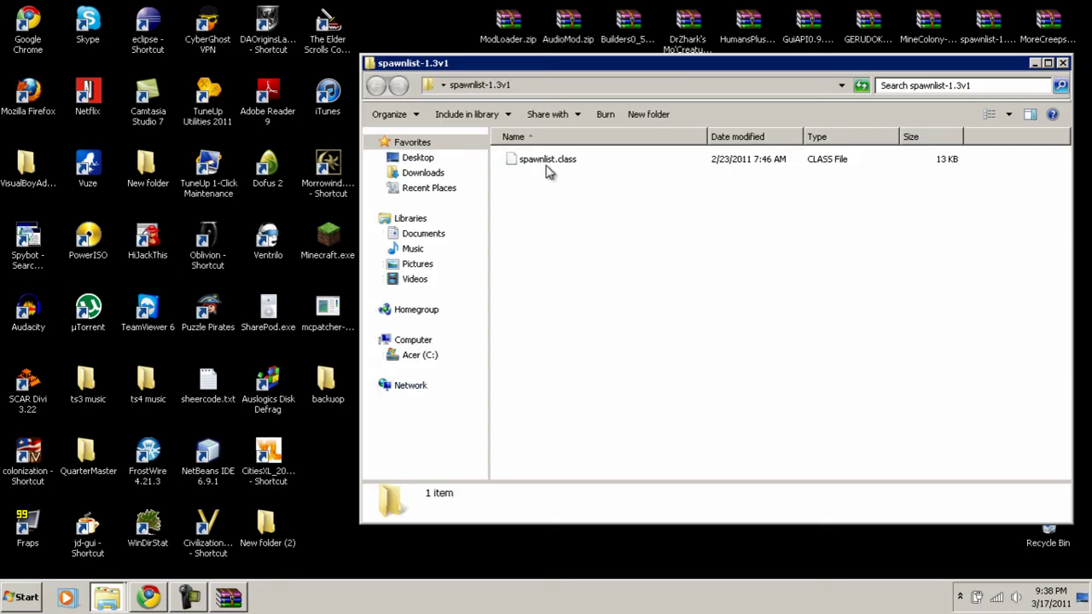
pyautogui.click(245, 606)
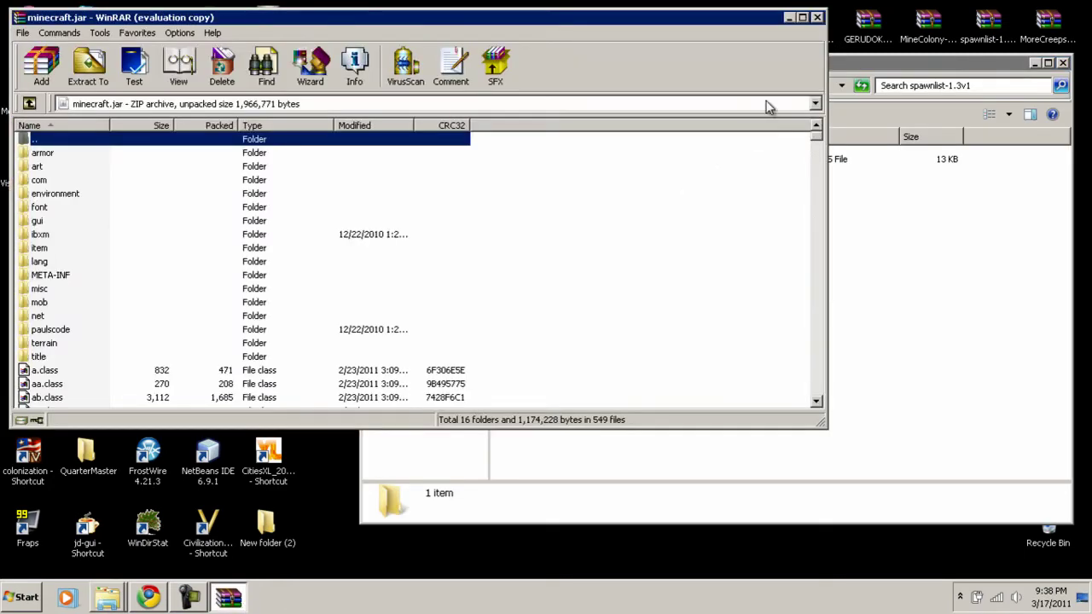
pyautogui.click(883, 73)
pyautogui.moveTo(576, 171); pyautogui.dragTo(236, 313)
pyautogui.click(416, 356)
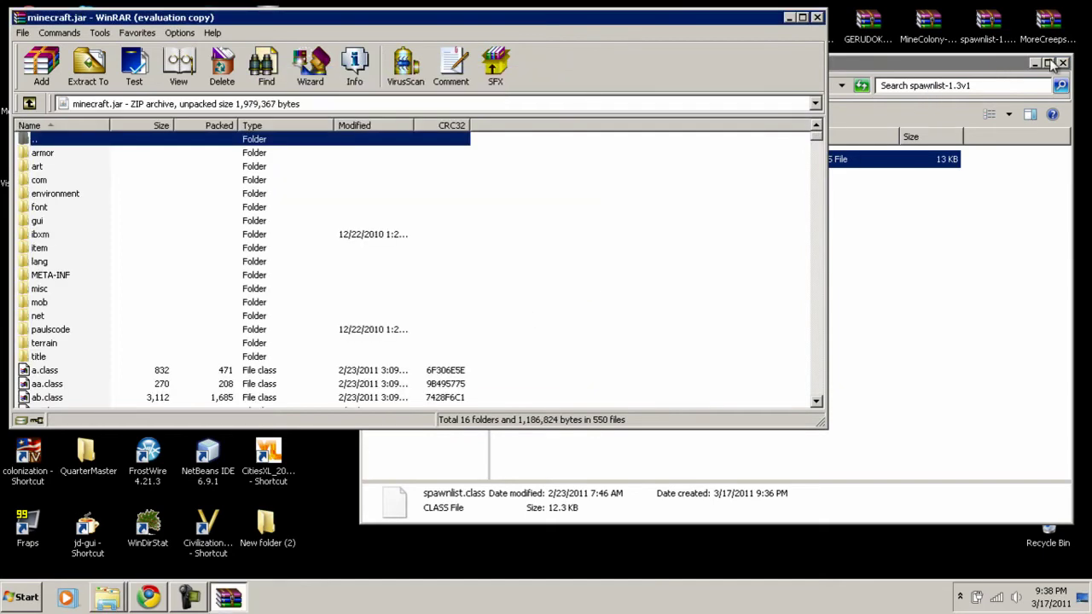
pyautogui.click(789, 18)
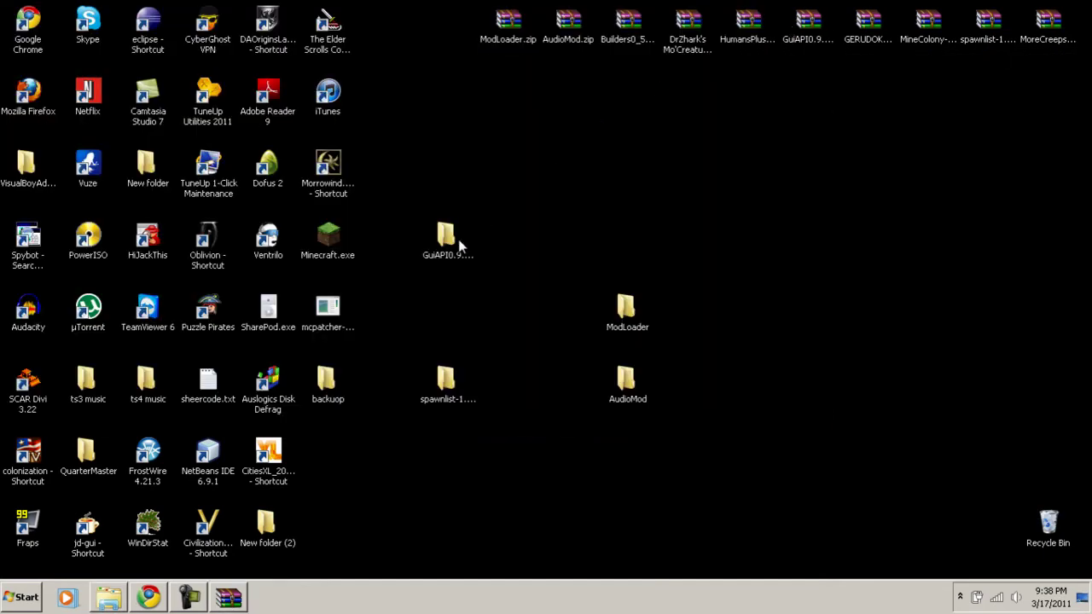
# Add all 40 GuiAPI0.9.7-1.3_01 items into minecraft.jar and close the GuiAPI window
pyautogui.moveTo(458, 241); pyautogui.dragTo(630, 230)
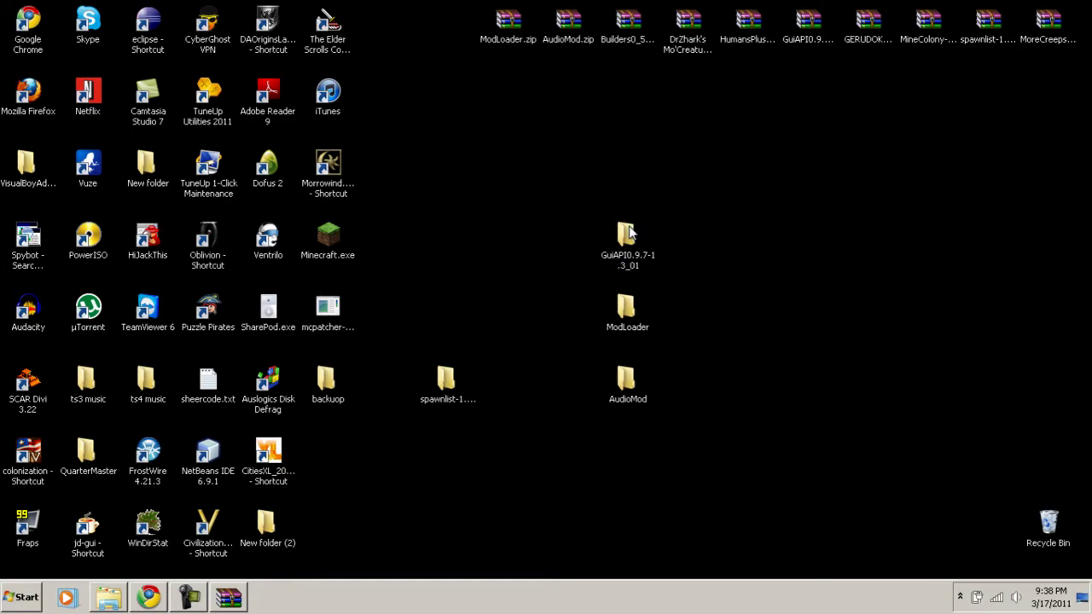
pyautogui.click(634, 243)
pyautogui.doubleClick(634, 243)
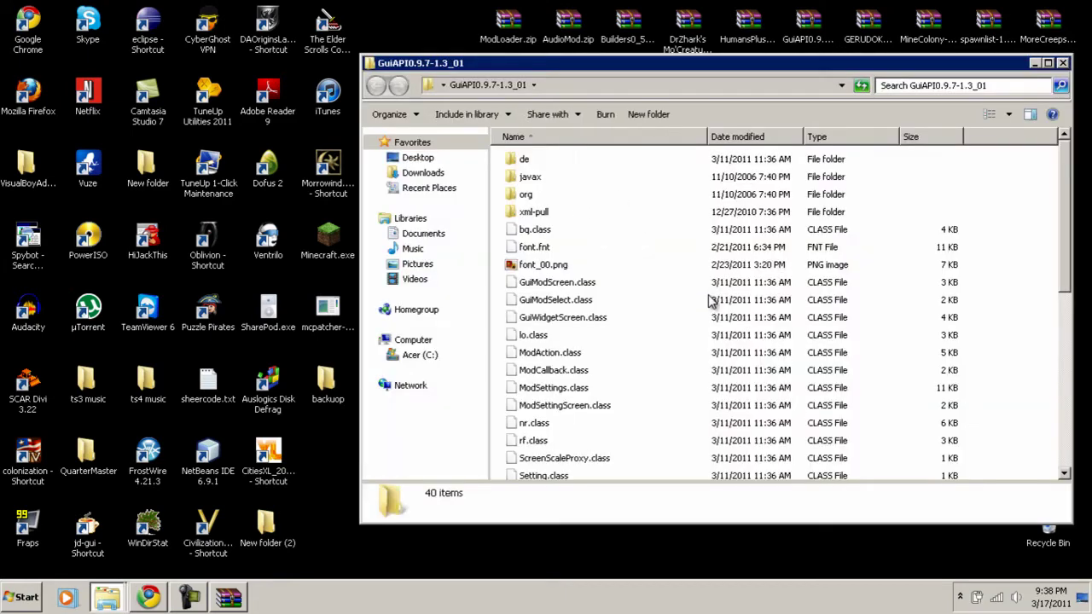
pyautogui.hotkey('ctrl', 'a')
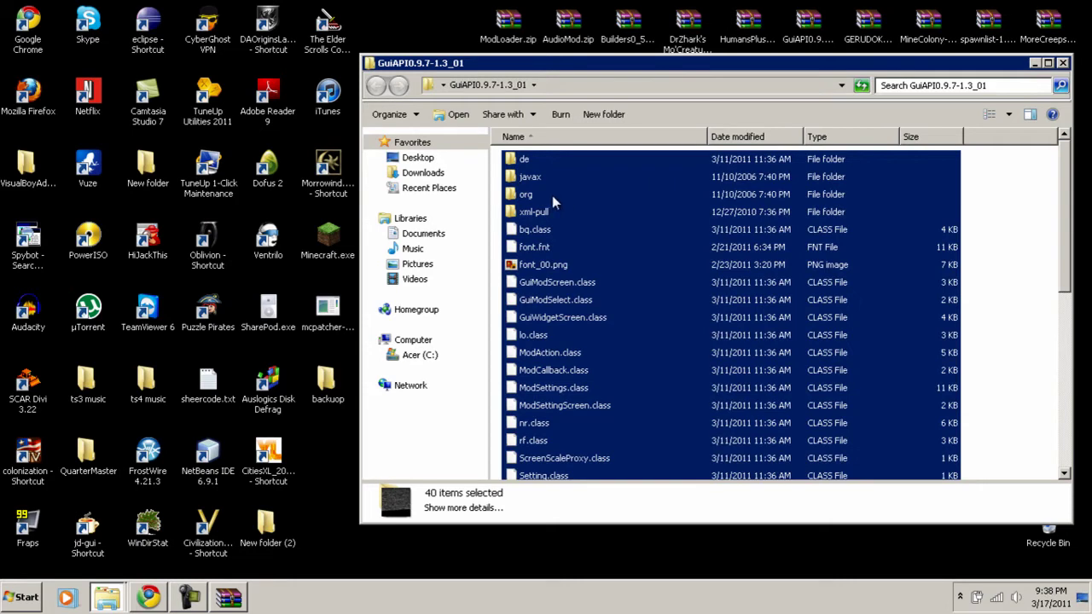
pyautogui.click(229, 598)
pyautogui.click(924, 68)
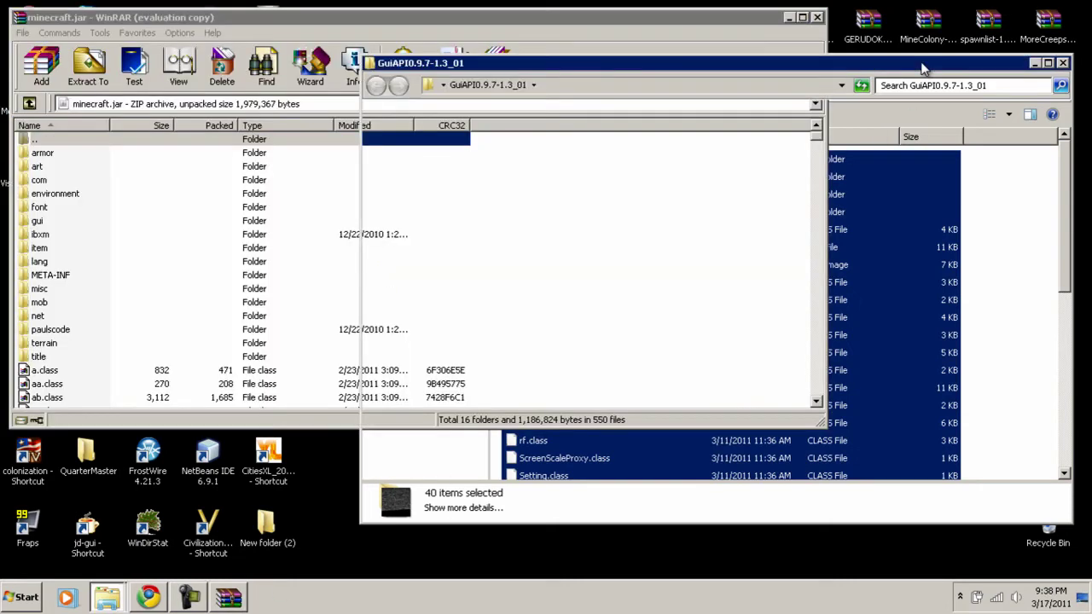
pyautogui.moveTo(540, 156); pyautogui.dragTo(217, 324)
pyautogui.click(427, 351)
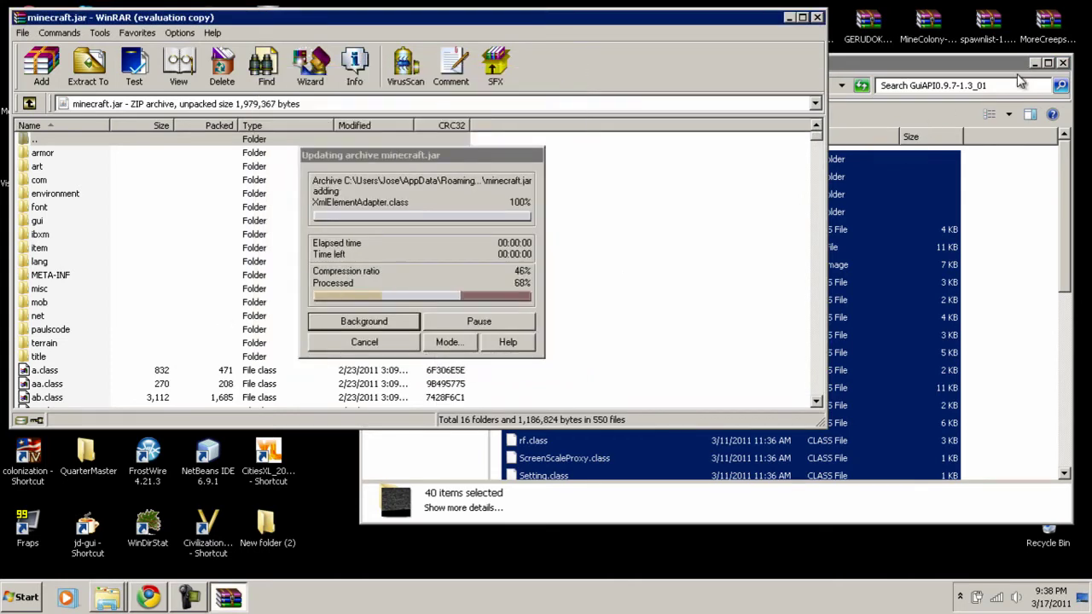
pyautogui.click(1063, 64)
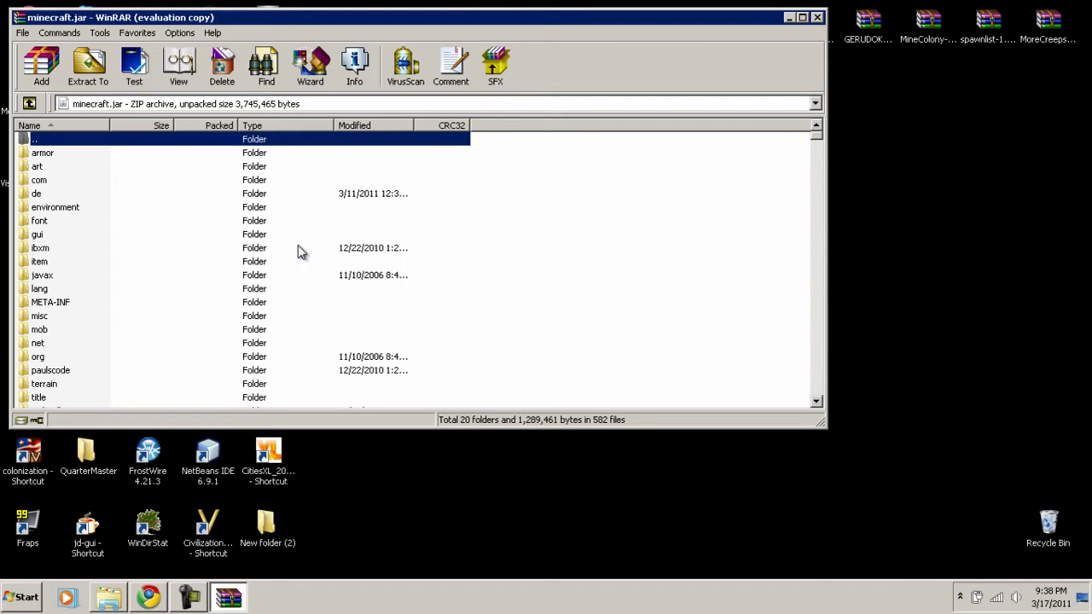
# Delete META-INF from minecraft.jar, leaving 19 folders, and close the archive
pyautogui.click(50, 304)
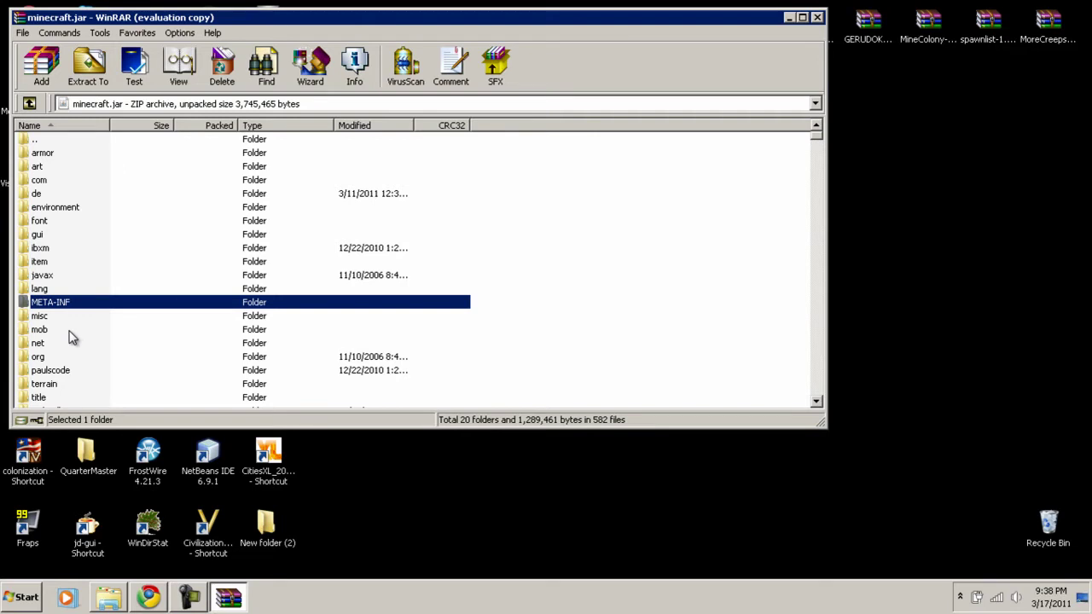
pyautogui.rightClick(73, 305)
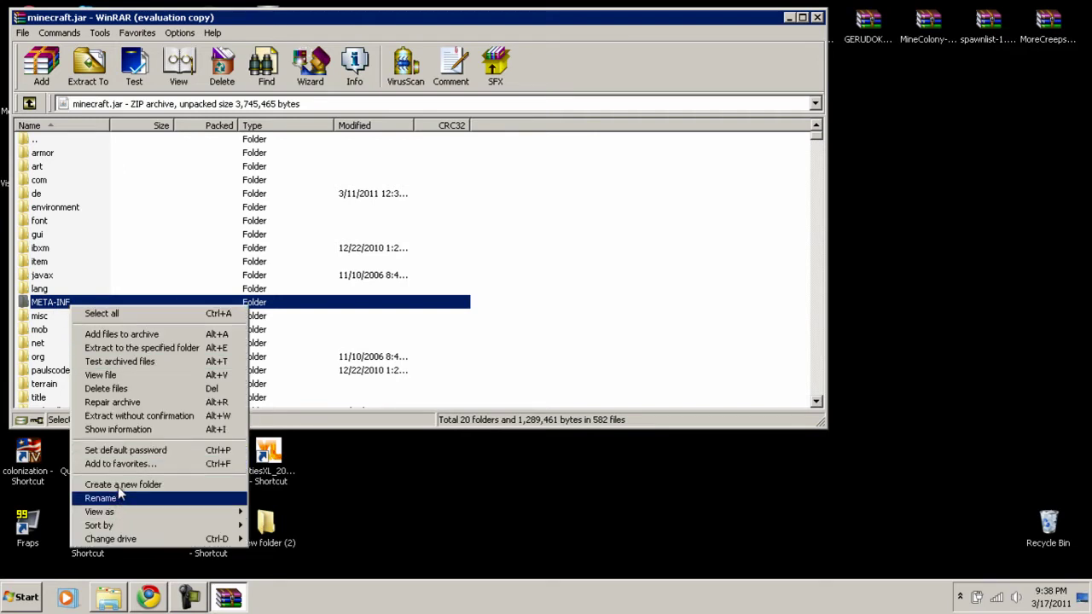
pyautogui.click(106, 389)
pyautogui.click(572, 346)
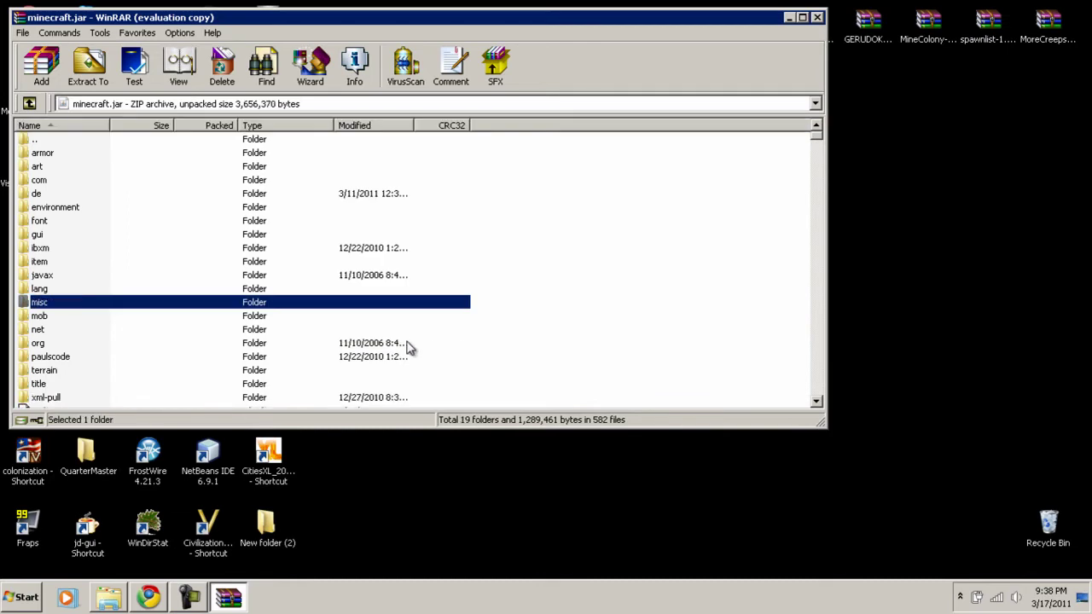
pyautogui.scroll(-4, 418, 256)
pyautogui.scroll(4, 309, 275)
pyautogui.click(817, 17)
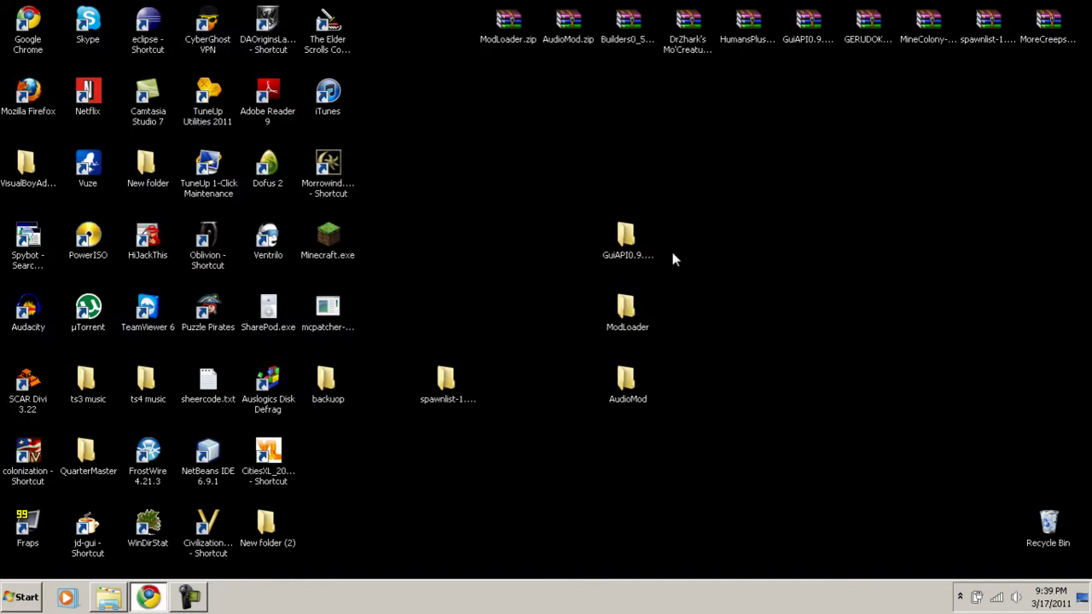
# Reposition the spawnlist-1.3v1 folder, then open the backuop folder and minimize it
pyautogui.click(469, 379)
pyautogui.moveTo(622, 170); pyautogui.dragTo(624, 173)
pyautogui.click(575, 271)
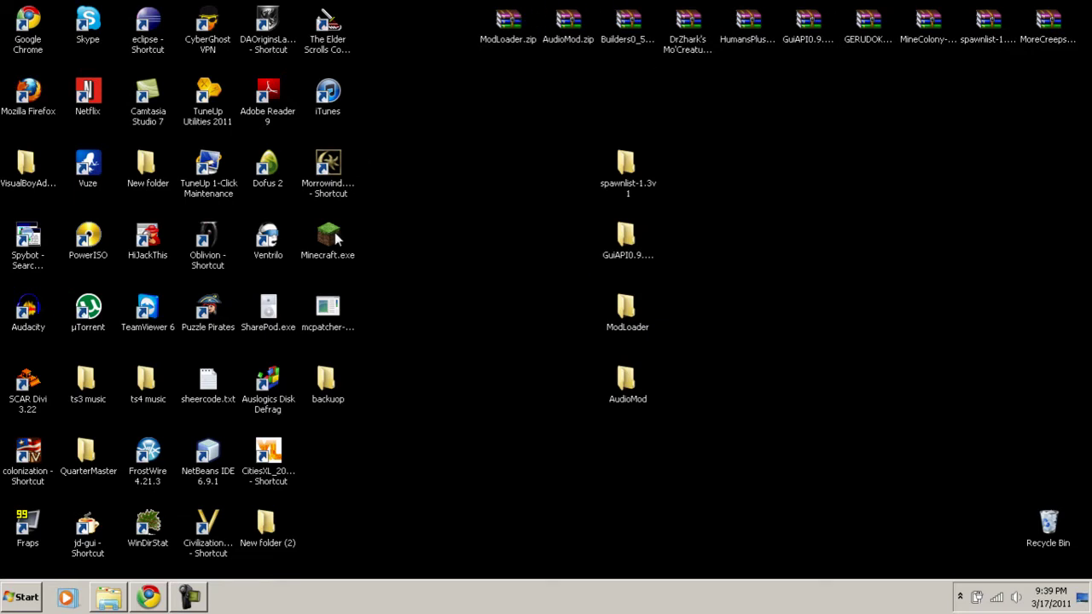
pyautogui.doubleClick(321, 386)
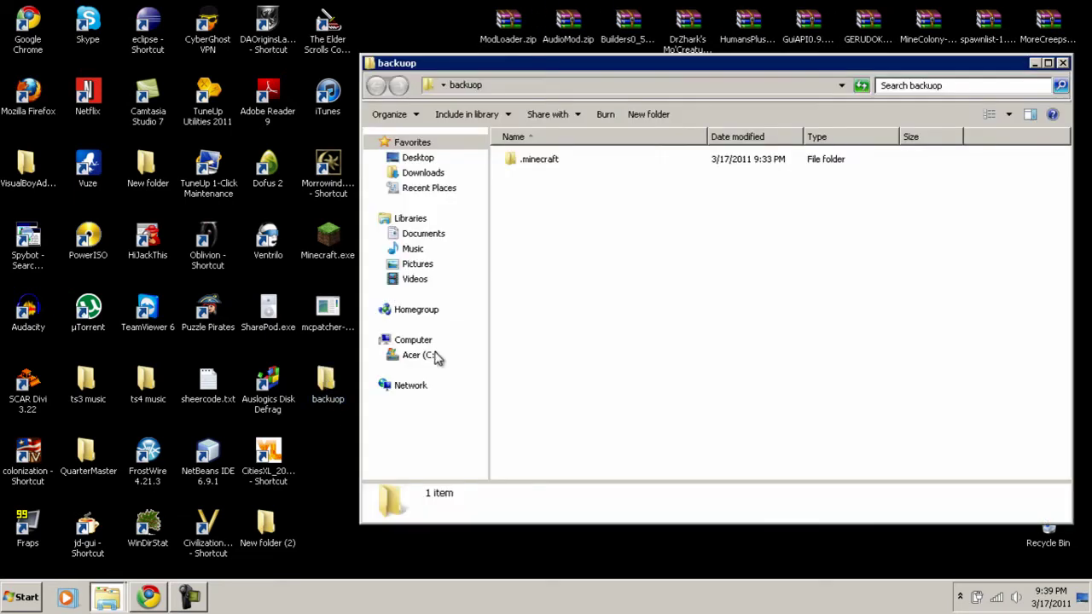
pyautogui.moveTo(630, 73); pyautogui.dragTo(384, 65)
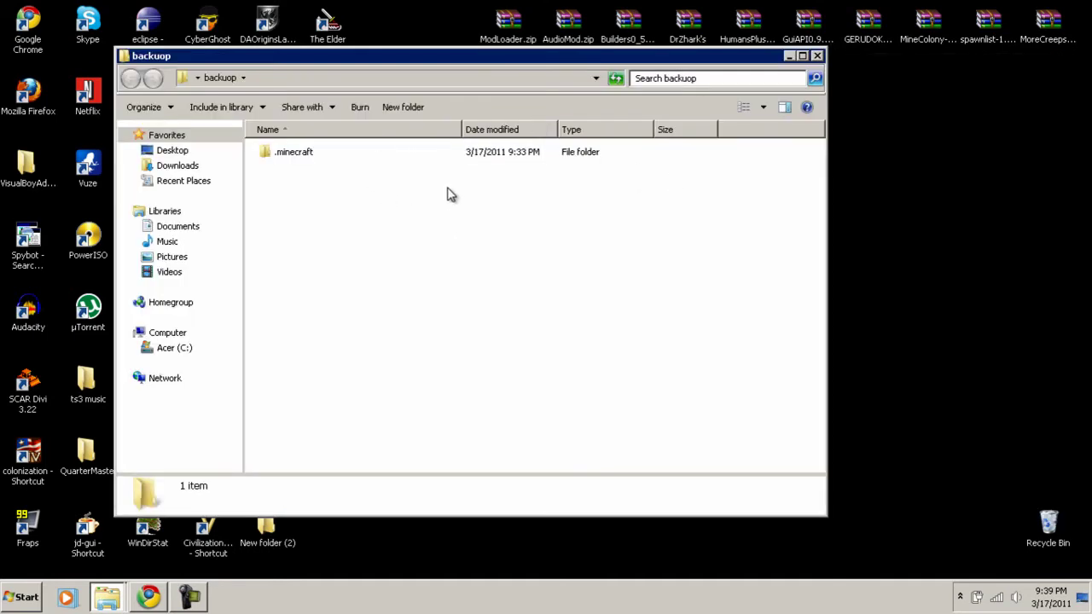
pyautogui.click(787, 56)
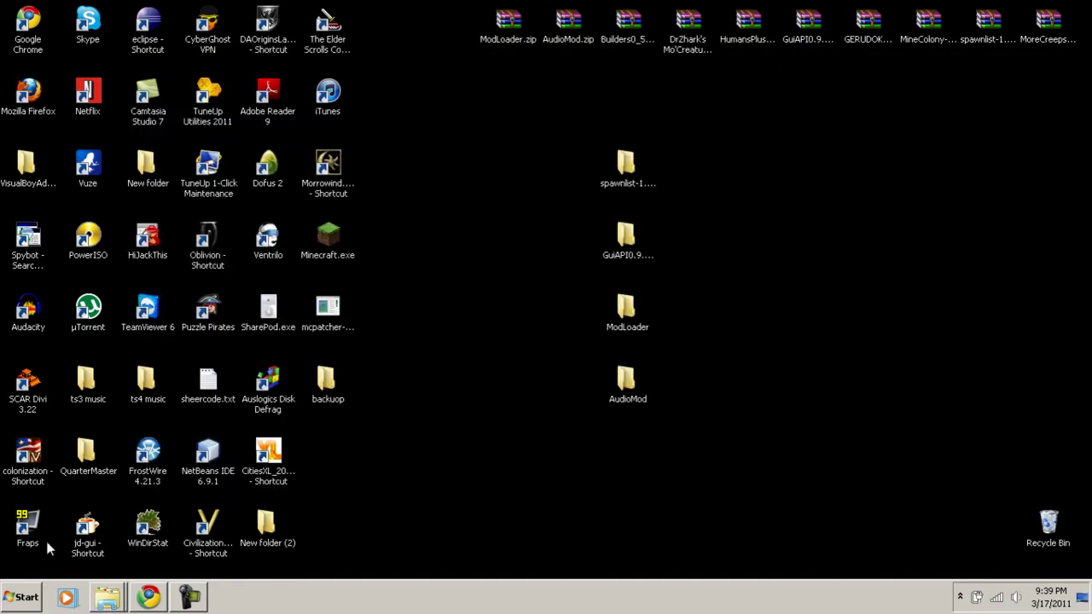
# Open the %appdata% Roaming folder through Run, inspect .minecraft, then minimize the window
pyautogui.click(15, 600)
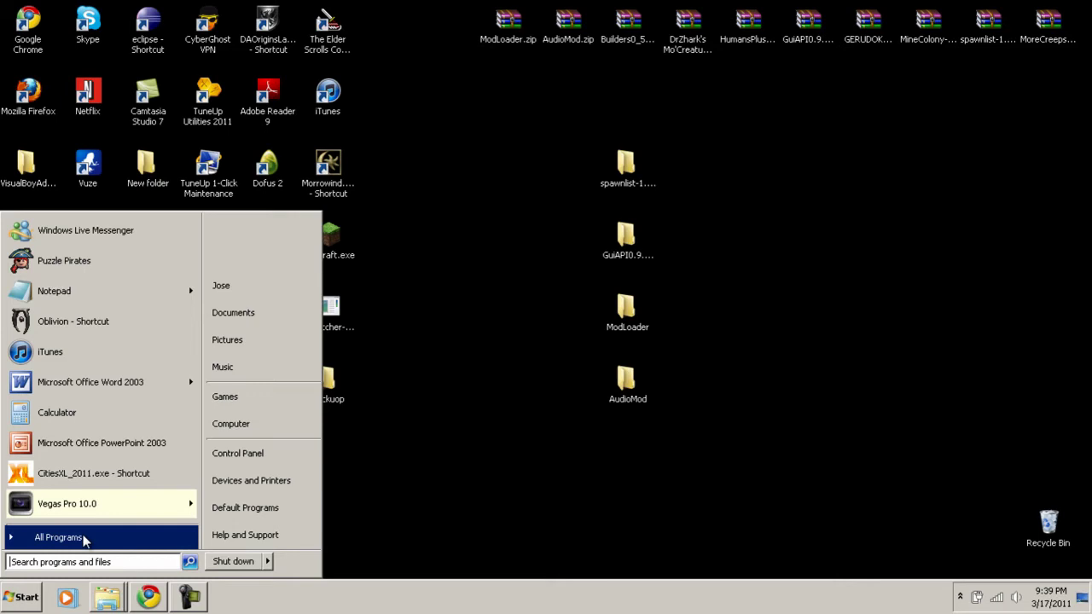
pyautogui.write('run')
pyautogui.click(84, 539)
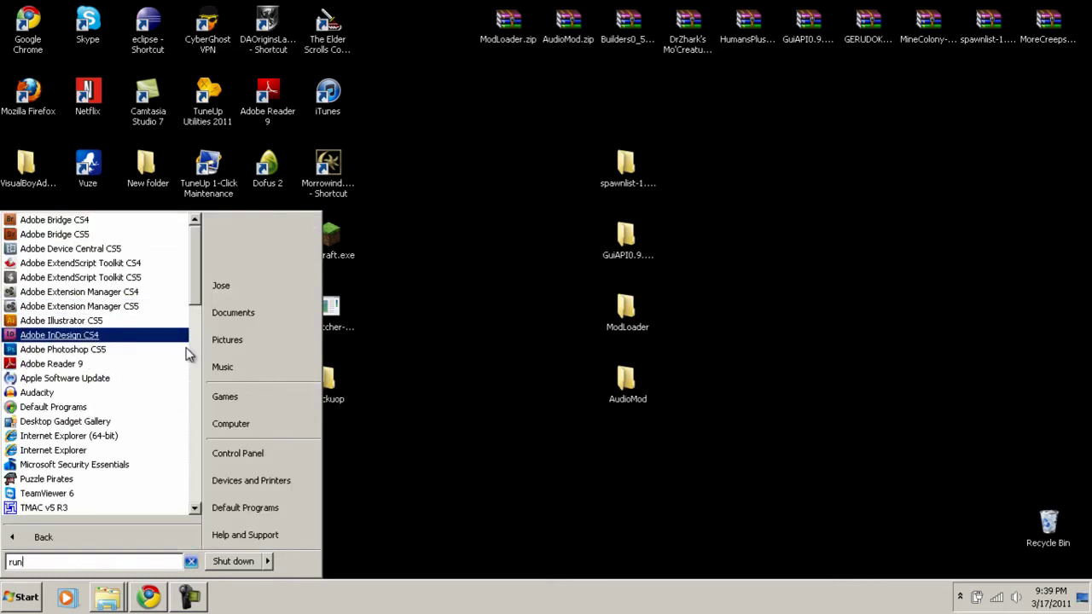
pyautogui.click(490, 424)
pyautogui.click(4, 602)
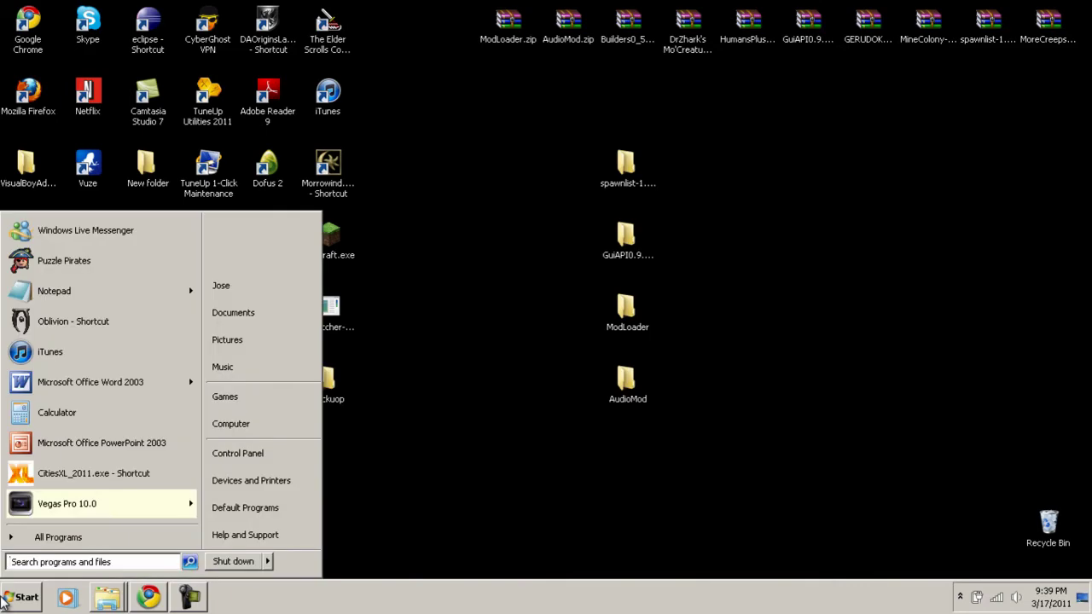
pyautogui.write('run')
pyautogui.click(39, 261)
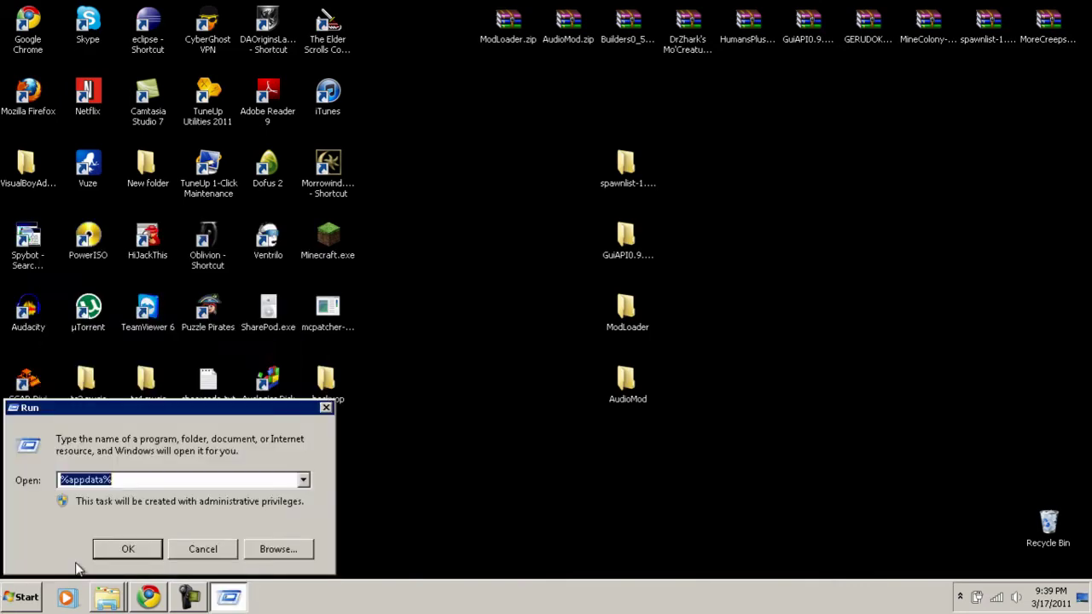
pyautogui.click(126, 547)
pyautogui.rightClick(312, 169)
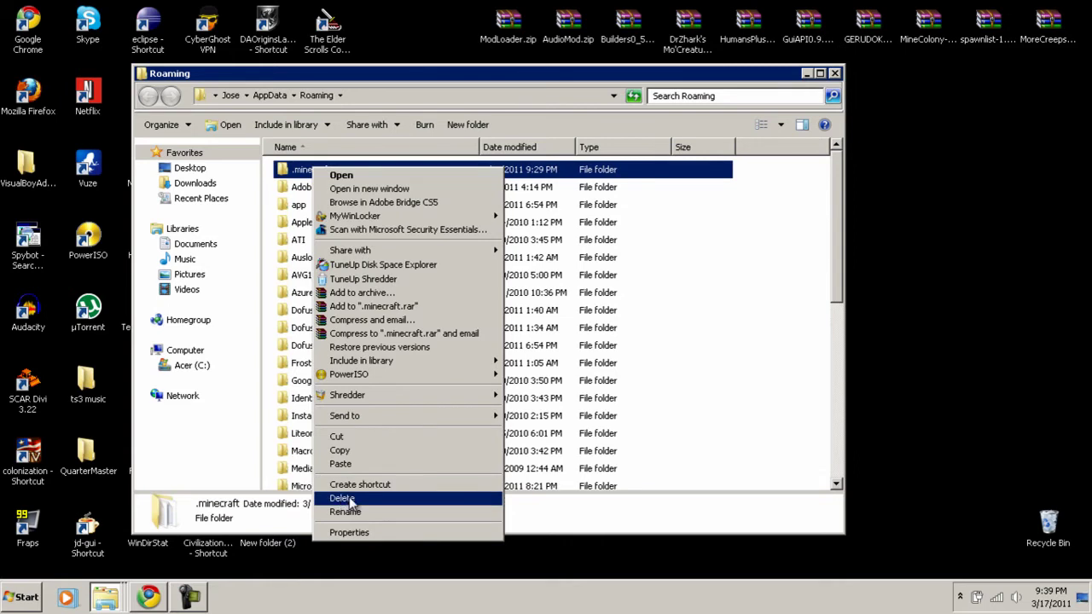
pyautogui.click(807, 75)
# Extract the Mo'Creatures zip to 'DrZhark's Mo'Creatures Mod v2.8.1\' and arrange the new folder on the desktop
pyautogui.click(330, 230)
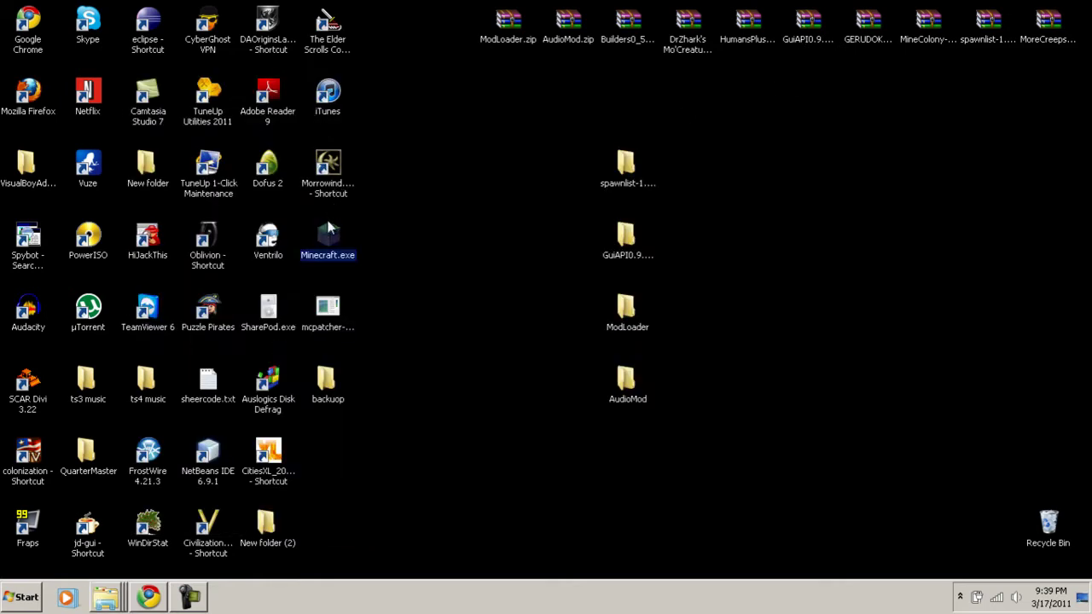
pyautogui.click(435, 227)
pyautogui.moveTo(690, 19); pyautogui.dragTo(712, 156)
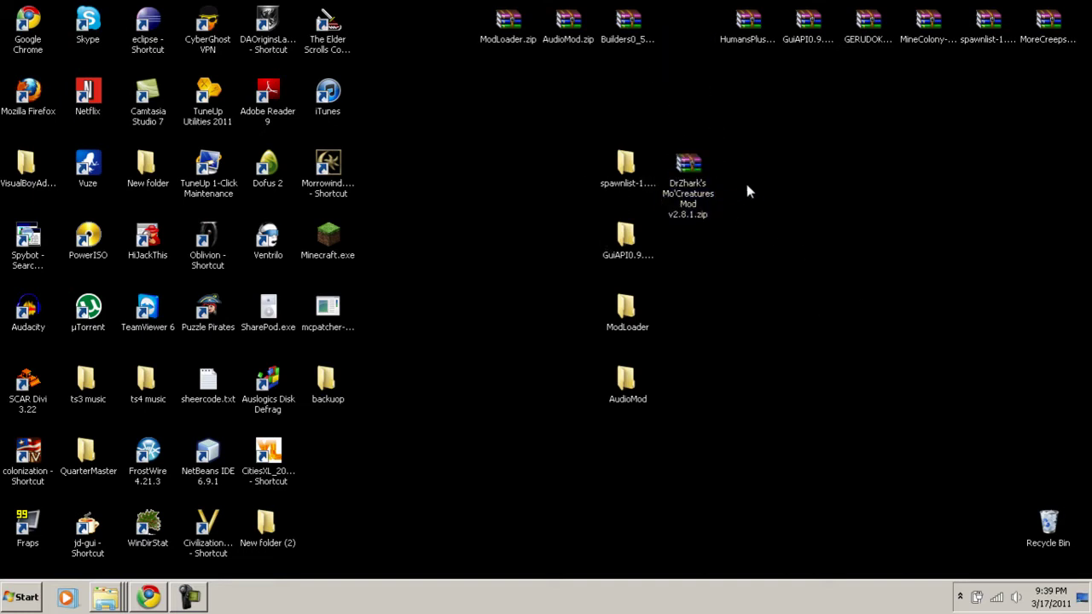
pyautogui.rightClick(692, 160)
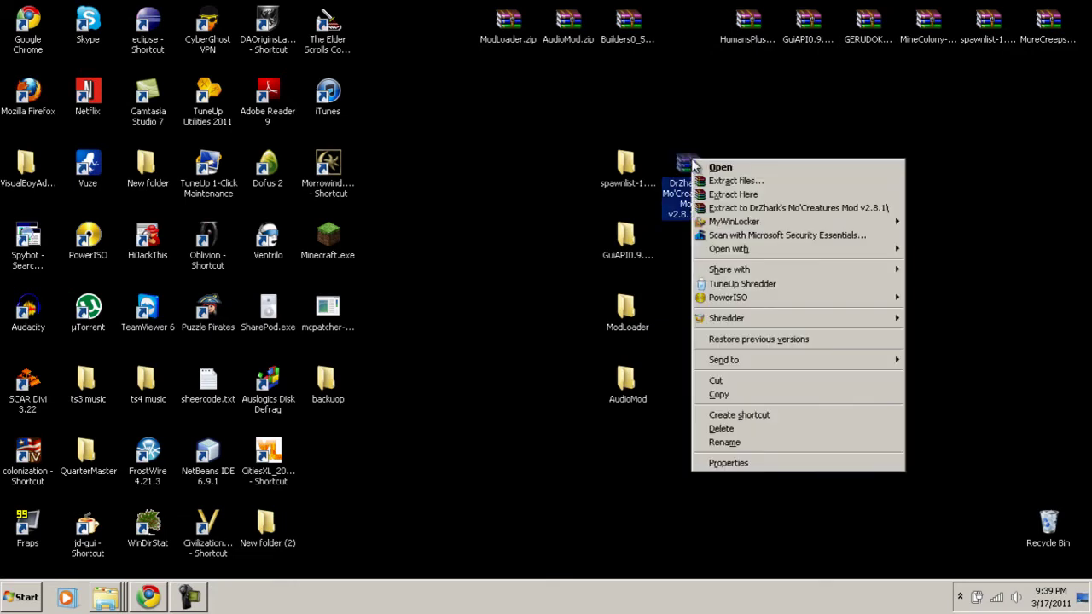
pyautogui.click(743, 209)
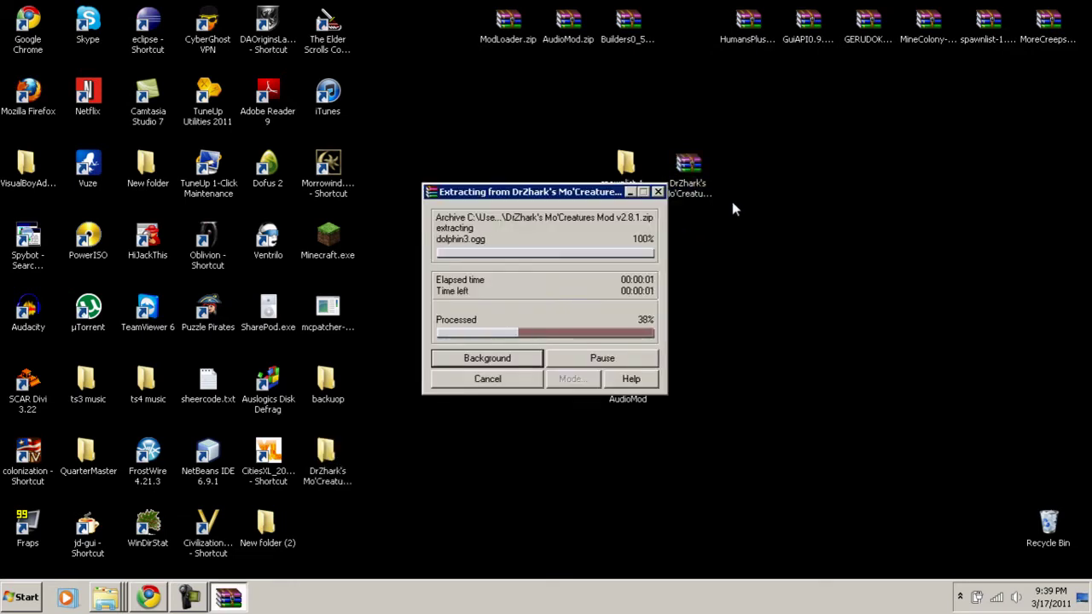
pyautogui.moveTo(682, 164); pyautogui.dragTo(834, 175)
pyautogui.hotkey('ctrl', 'z')
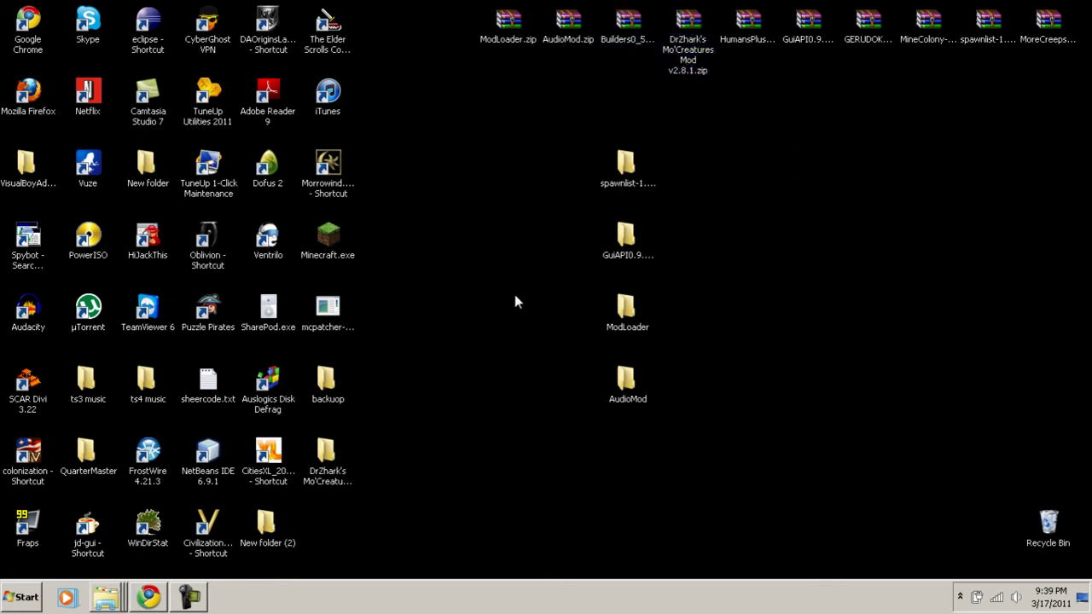
pyautogui.moveTo(335, 459); pyautogui.dragTo(495, 264)
pyautogui.click(415, 210)
# Open the extracted Mo'Creatures folder and read README.txt down to its install steps
pyautogui.click(524, 350)
pyautogui.doubleClick(492, 233)
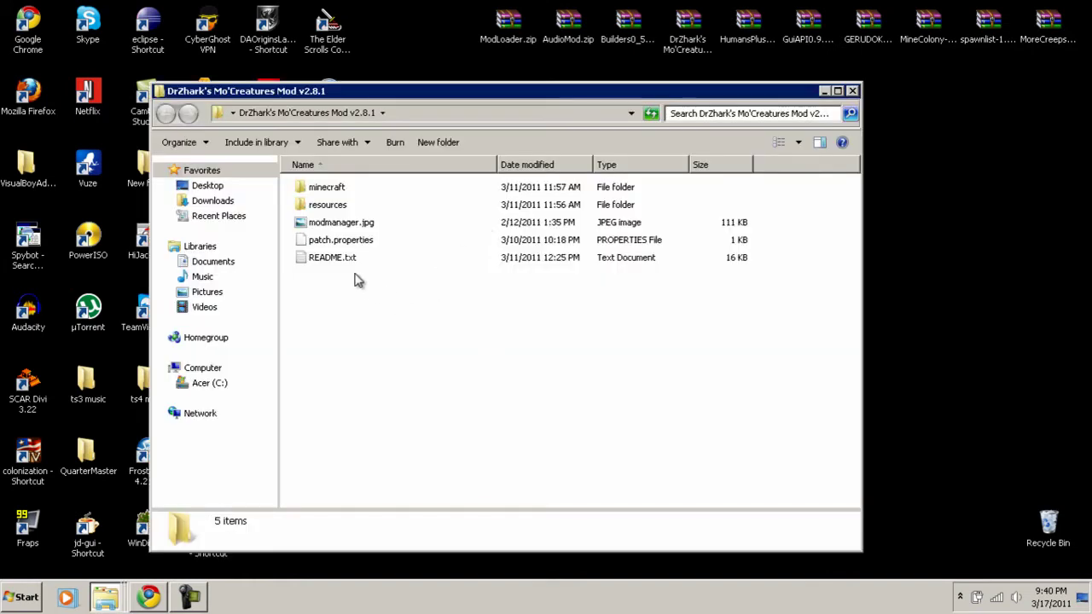
pyautogui.doubleClick(339, 266)
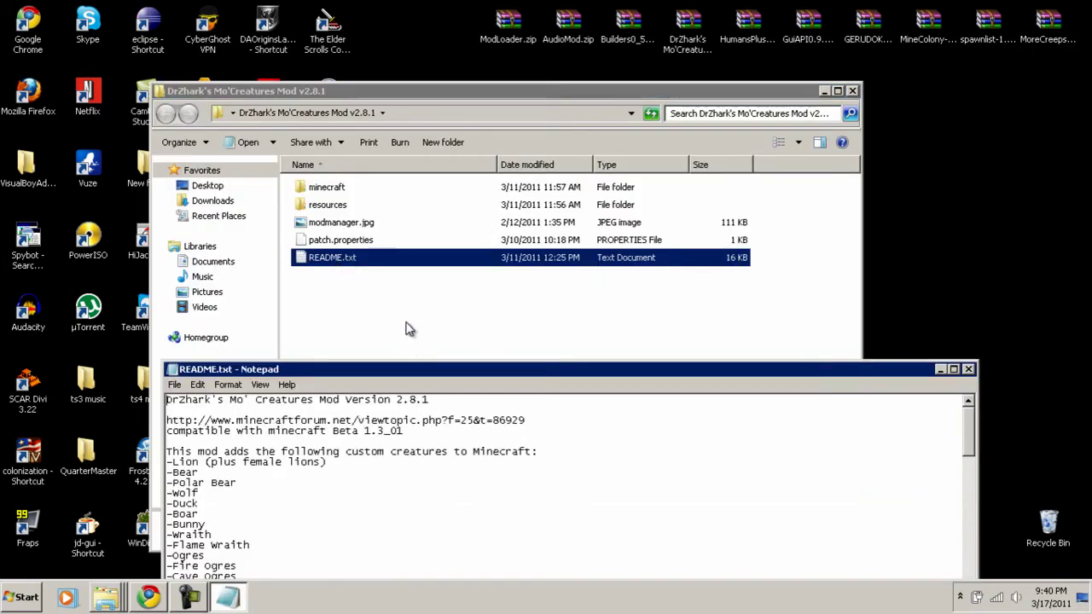
pyautogui.scroll(-2, 435, 437)
pyautogui.scroll(-1, 436, 433)
pyautogui.scroll(1, 430, 445)
pyautogui.scroll(-4, 417, 448)
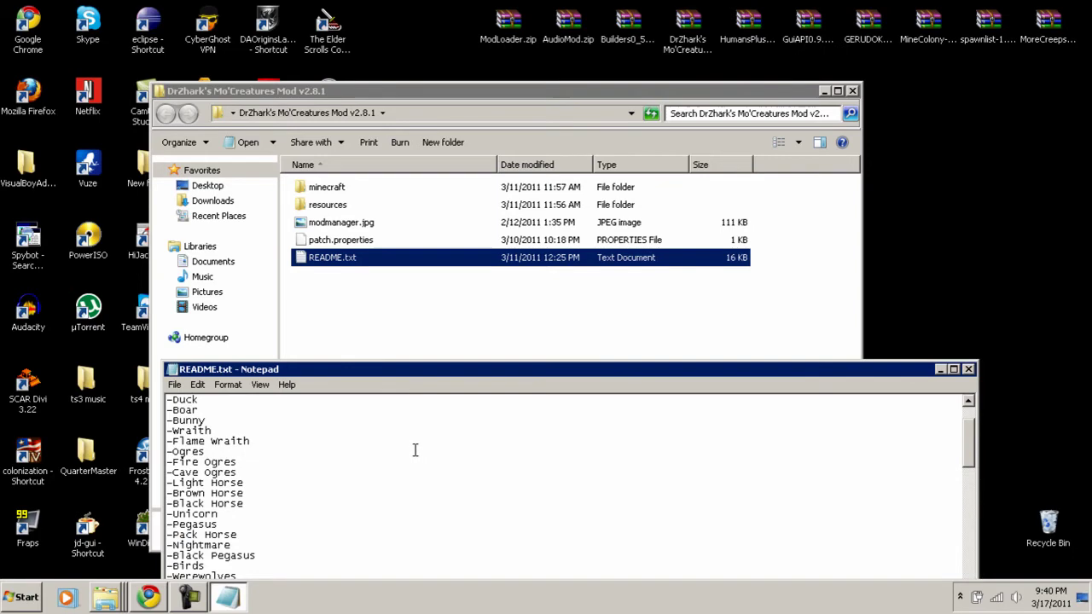
pyautogui.moveTo(403, 376); pyautogui.dragTo(387, 154)
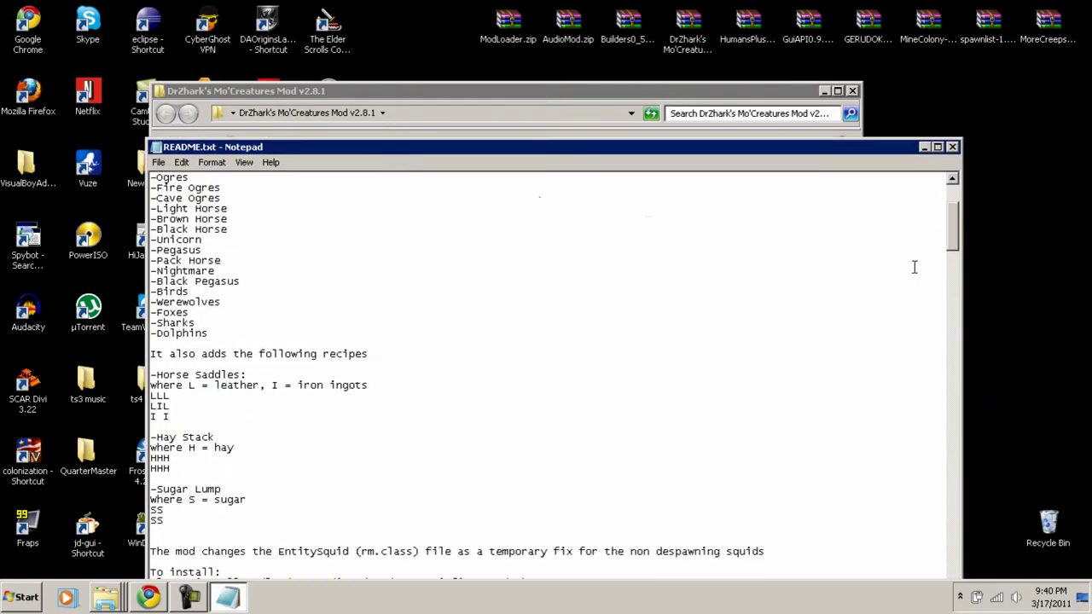
# Highlight install step 3 about copying the minecraft files, then minimize Notepad
pyautogui.moveTo(959, 239); pyautogui.dragTo(950, 267)
pyautogui.moveTo(169, 261); pyautogui.dragTo(434, 287)
pyautogui.click(227, 316)
pyautogui.click(450, 285)
pyautogui.click(470, 283)
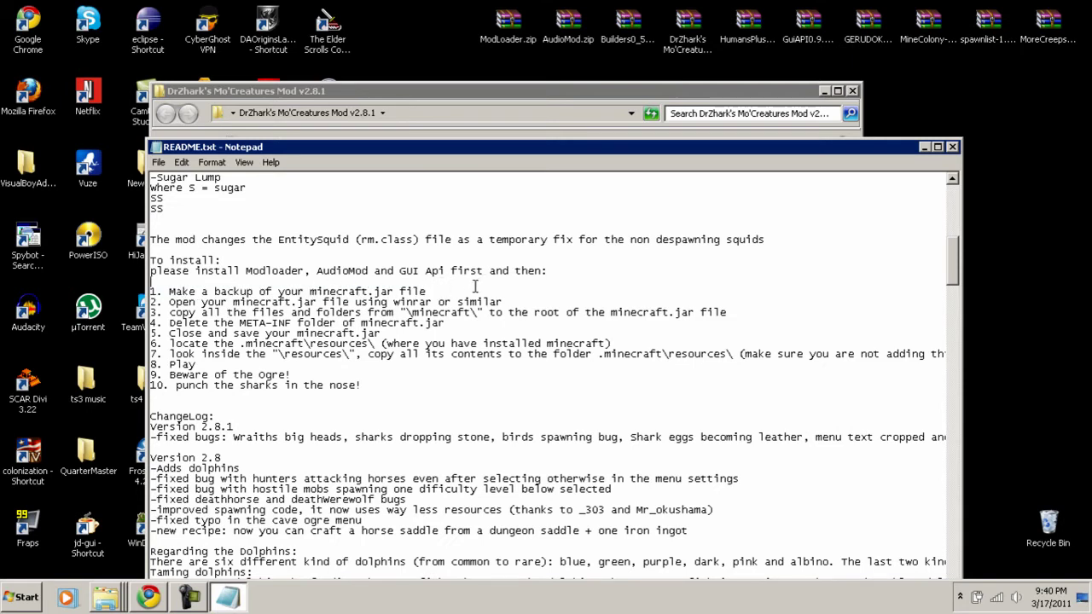
pyautogui.moveTo(171, 312); pyautogui.dragTo(454, 314)
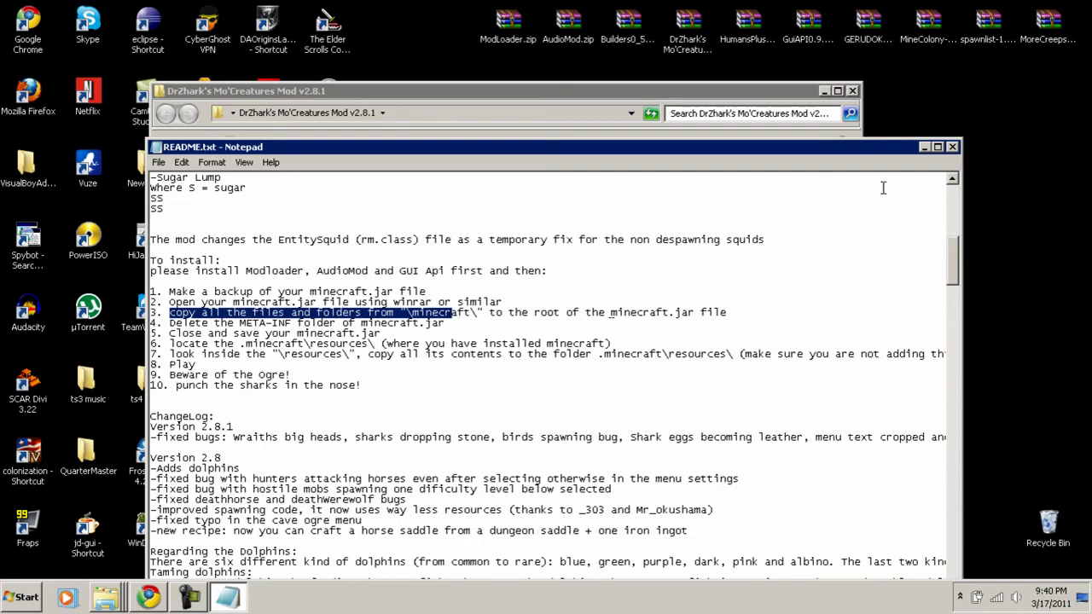
pyautogui.click(925, 148)
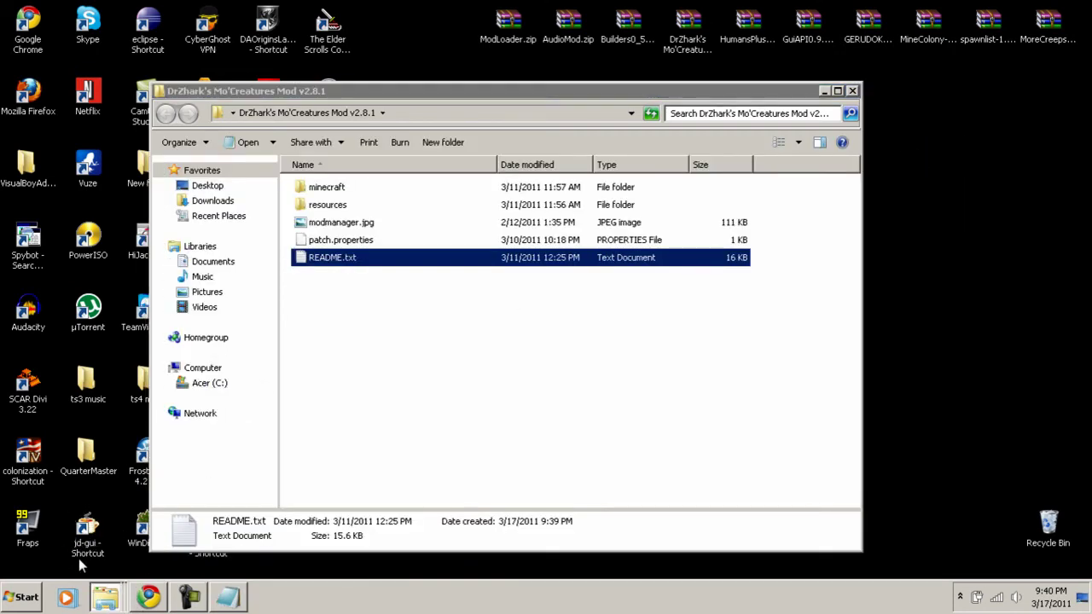
# Close the backuop window, navigate to .minecraft\bin, and bring up minecraft.jar's context menu
pyautogui.hotkey('alt', 'Tab')
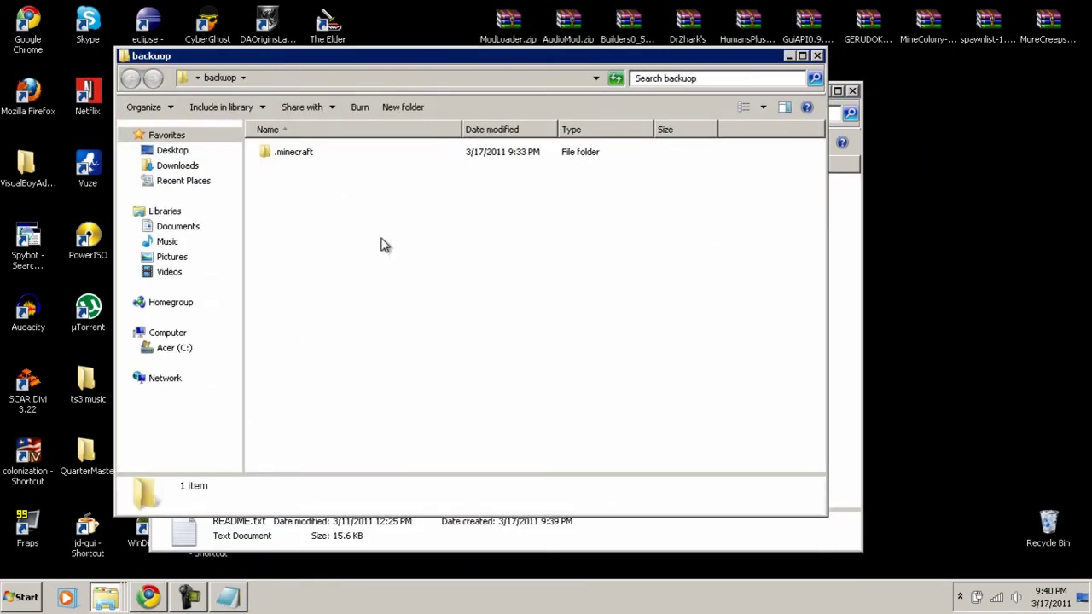
pyautogui.click(817, 56)
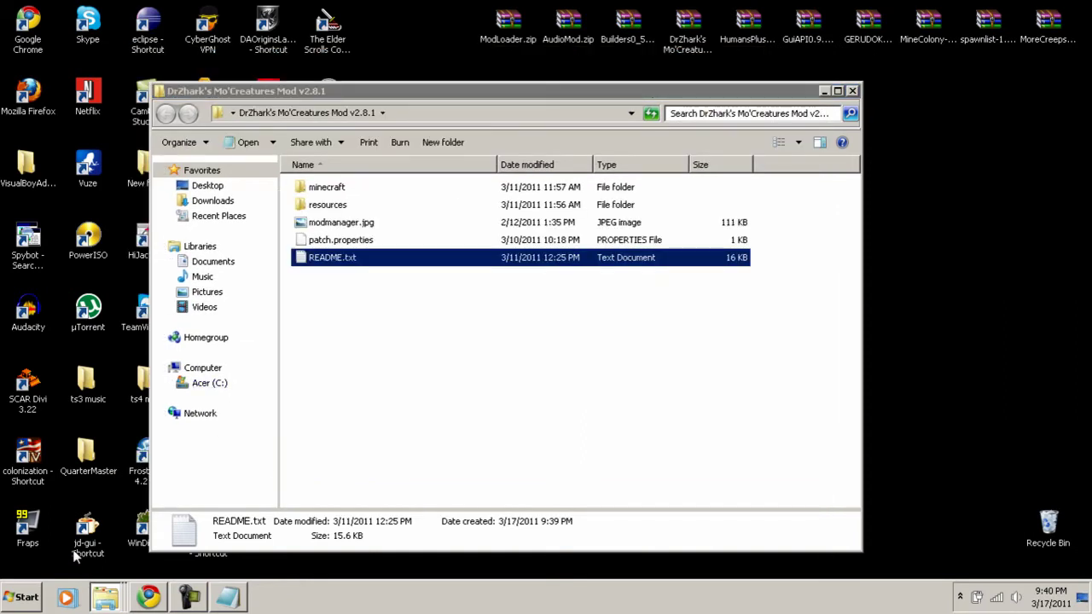
pyautogui.hotkey('alt', 'Tab')
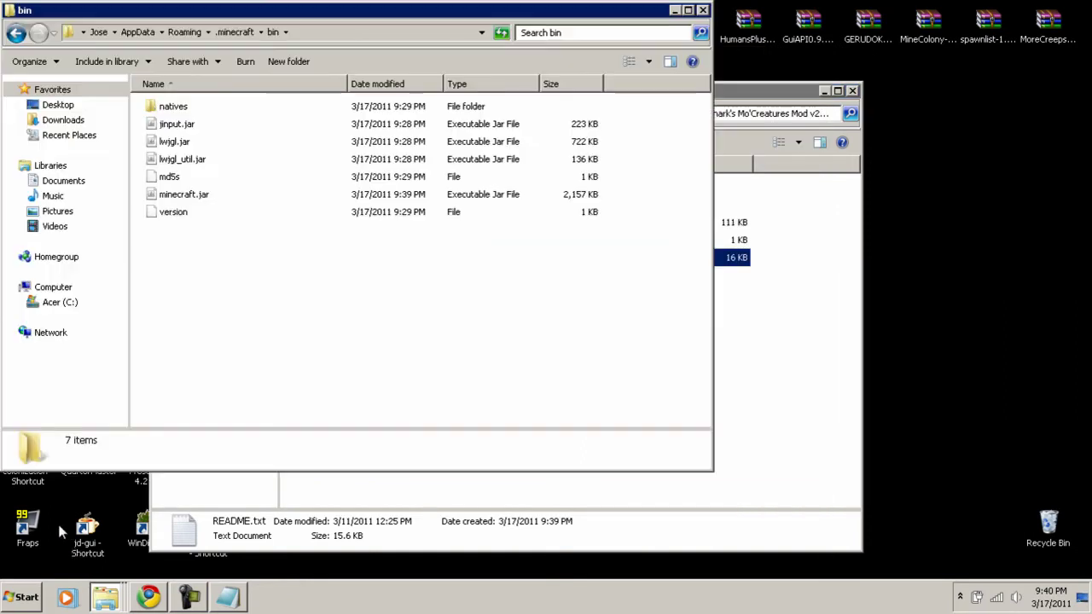
pyautogui.click(16, 33)
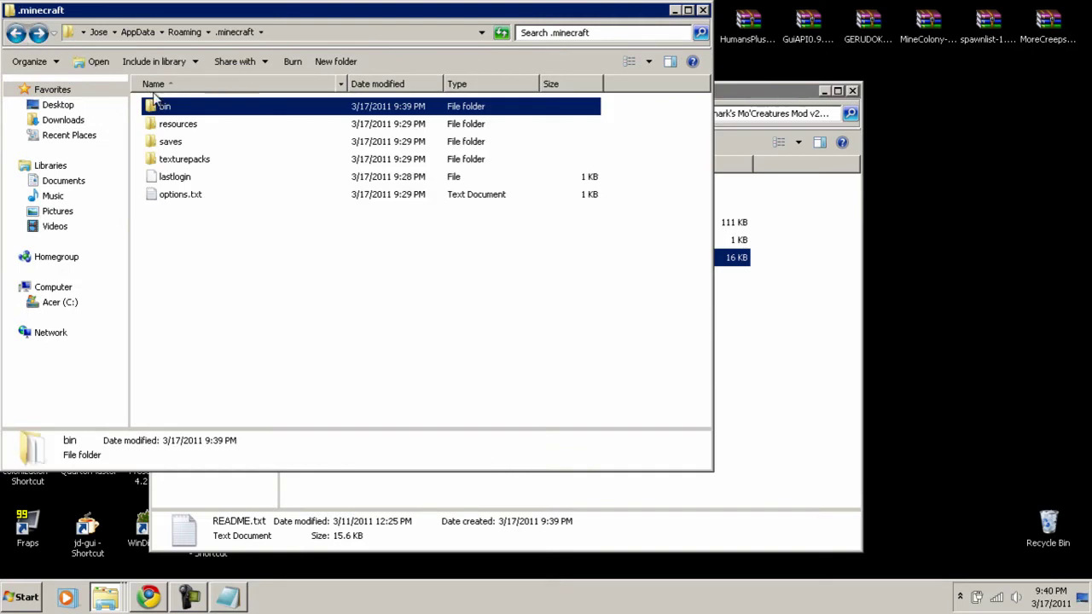
pyautogui.click(16, 33)
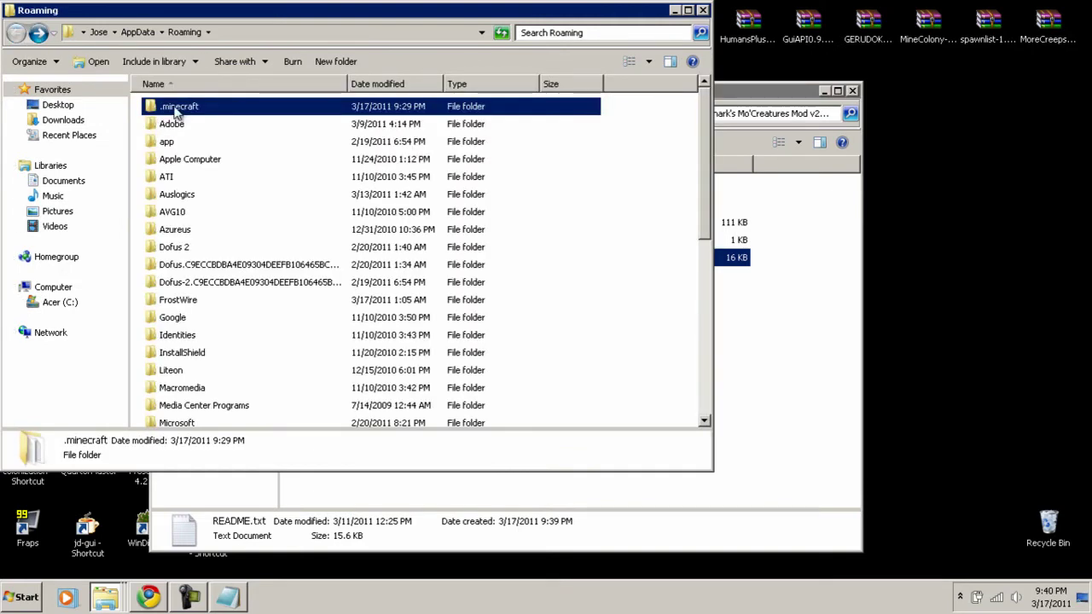
pyautogui.doubleClick(178, 109)
pyautogui.click(174, 111)
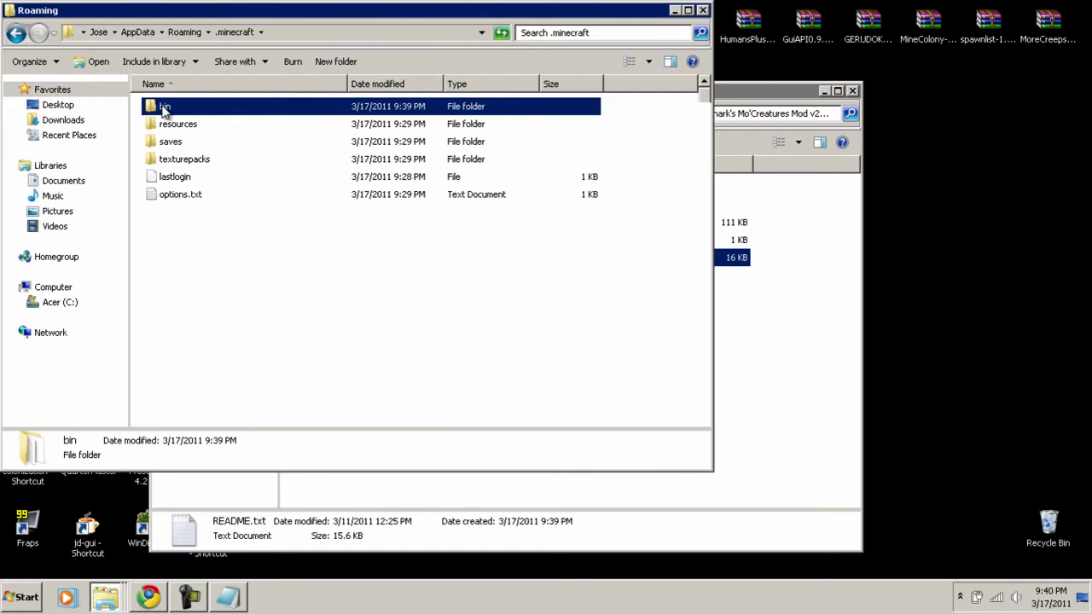
pyautogui.doubleClick(167, 111)
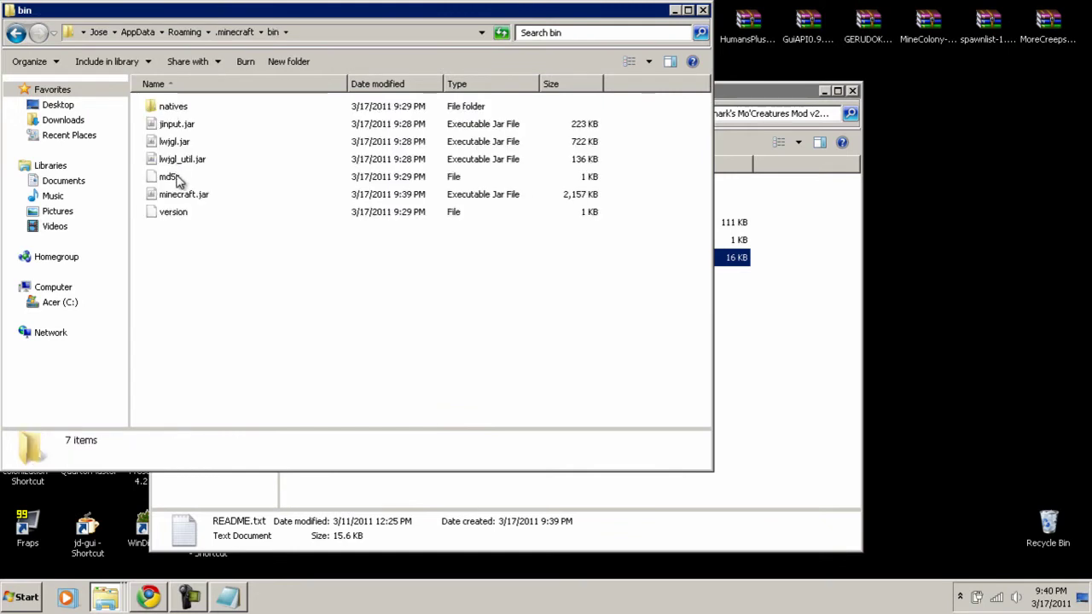
pyautogui.click(188, 197)
pyautogui.rightClick(189, 196)
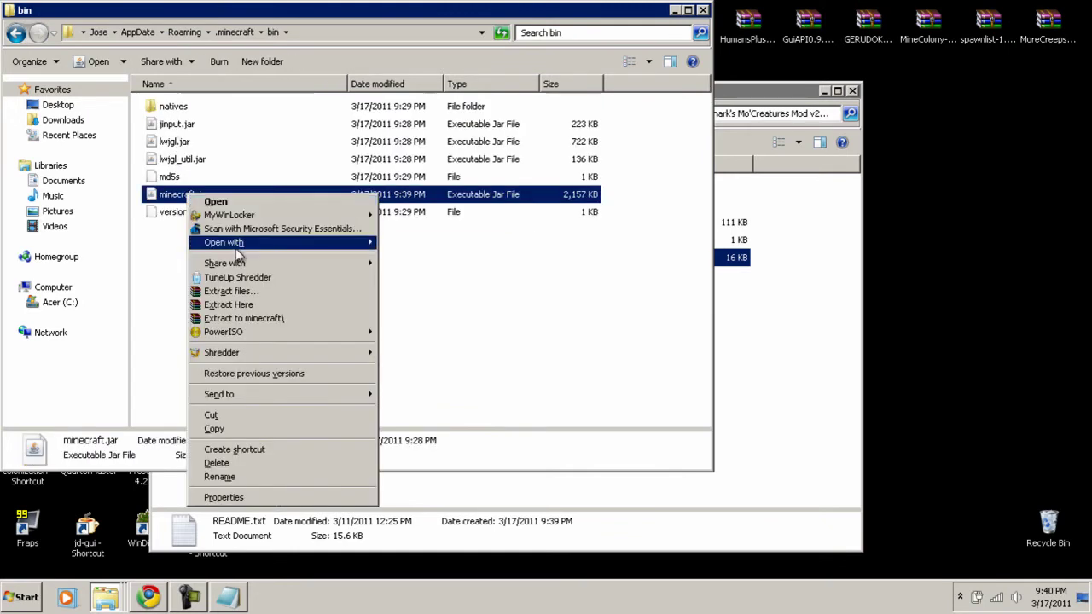
# Open minecraft.jar in WinRAR, dismiss the evaluation reminder, and recheck the README steps
pyautogui.moveTo(360, 246)
pyautogui.click(412, 259)
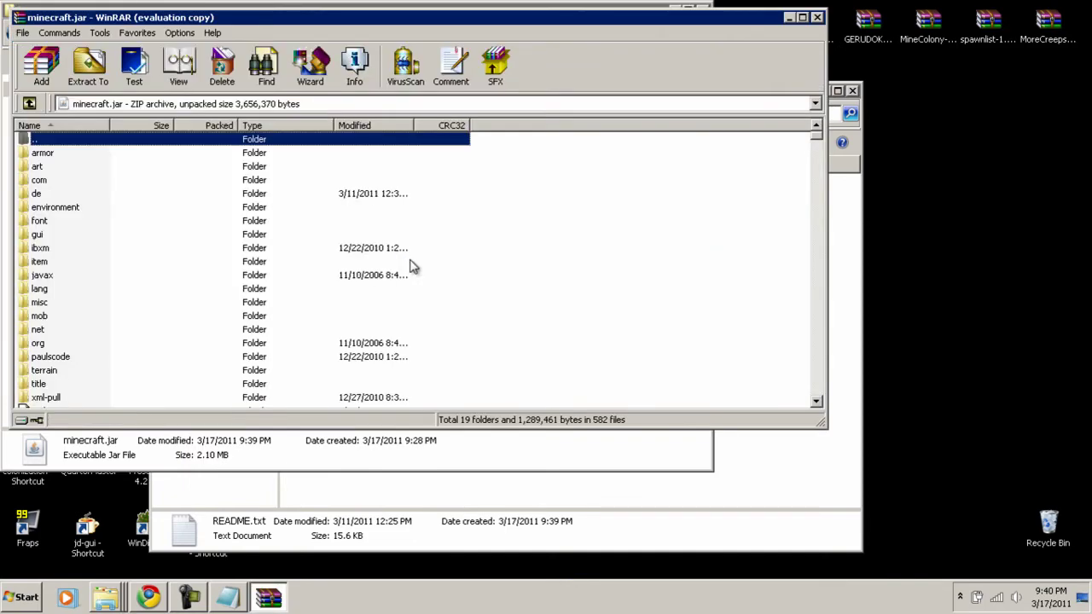
pyautogui.click(858, 188)
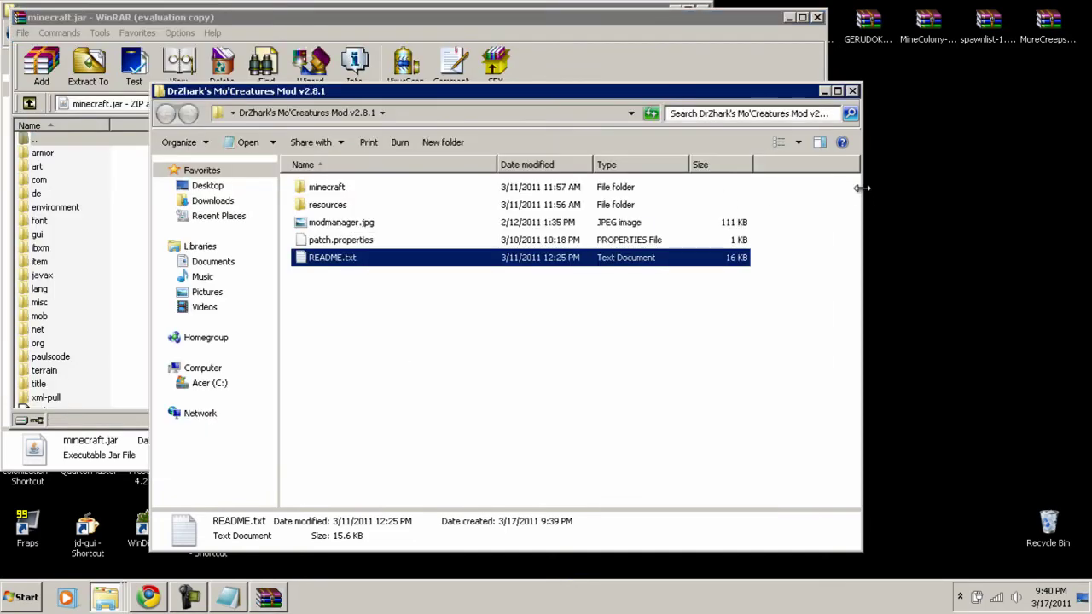
pyautogui.click(554, 21)
pyautogui.click(503, 226)
pyautogui.click(858, 249)
pyautogui.doubleClick(341, 259)
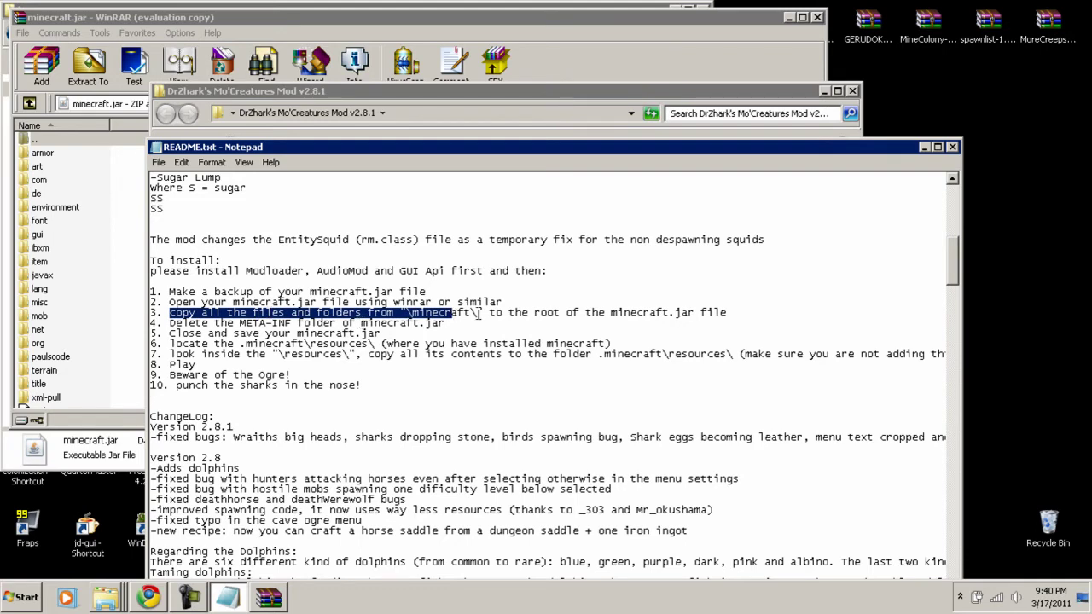
pyautogui.click(925, 147)
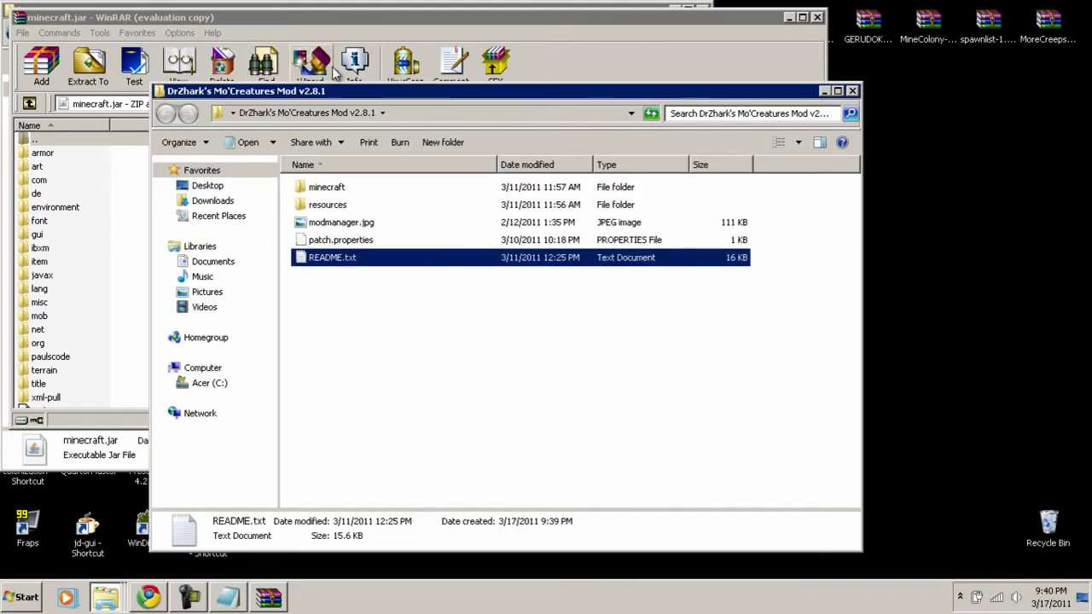
# Add all 68 files from the mod's minecraft folder into minecraft.jar and close the folder
pyautogui.moveTo(375, 95); pyautogui.dragTo(586, 79)
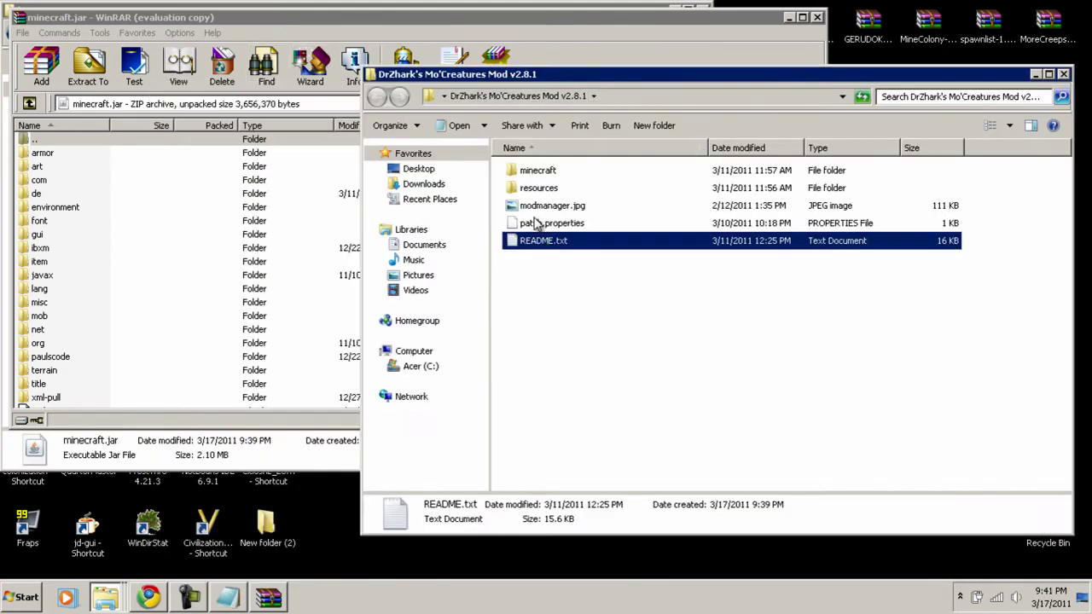
pyautogui.doubleClick(536, 171)
pyautogui.hotkey('ctrl', 'a')
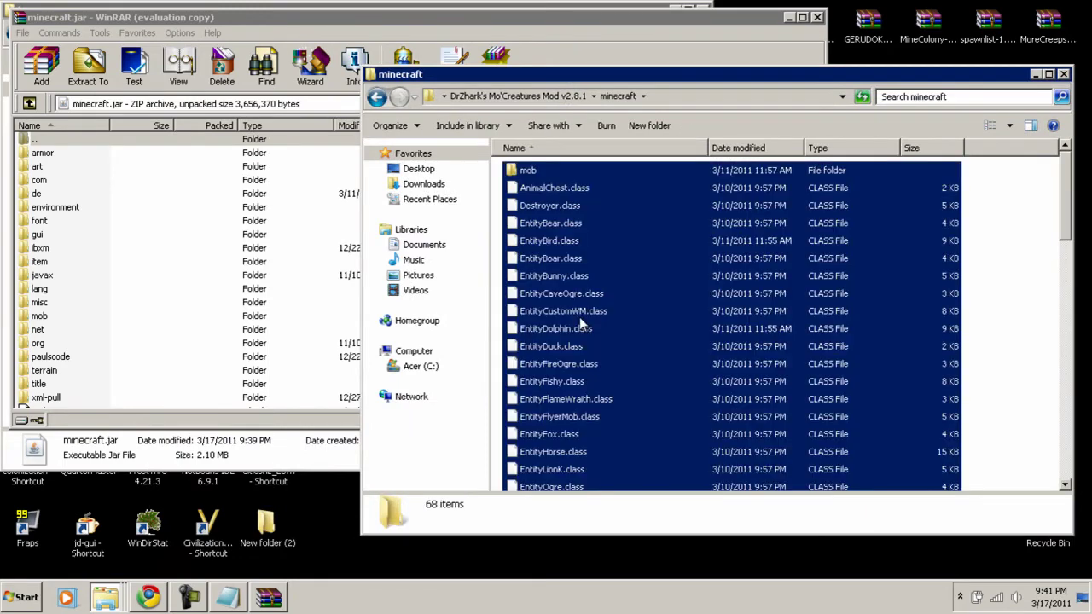
pyautogui.moveTo(534, 173); pyautogui.dragTo(194, 232)
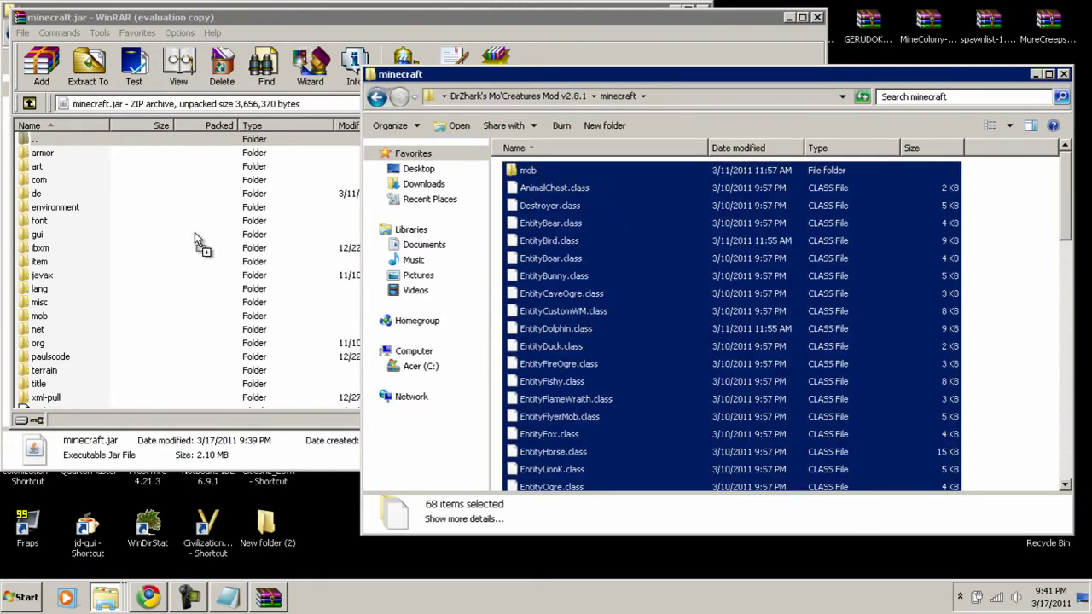
pyautogui.press('Return')
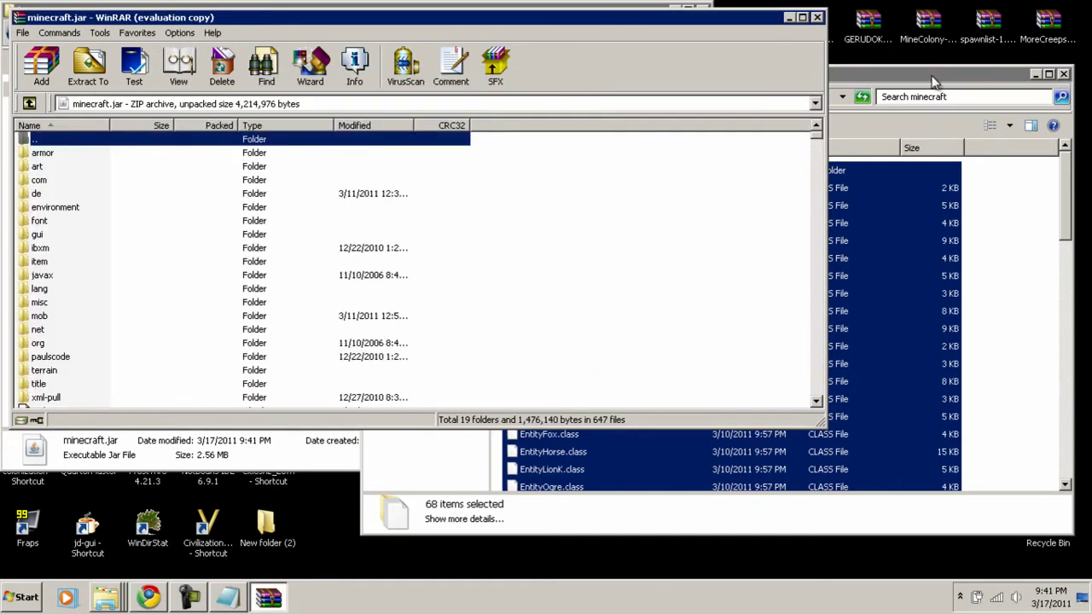
pyautogui.click(932, 77)
pyautogui.click(1063, 75)
# Review README steps 4 and 5, then close minecraft.jar in WinRAR to save it
pyautogui.click(227, 598)
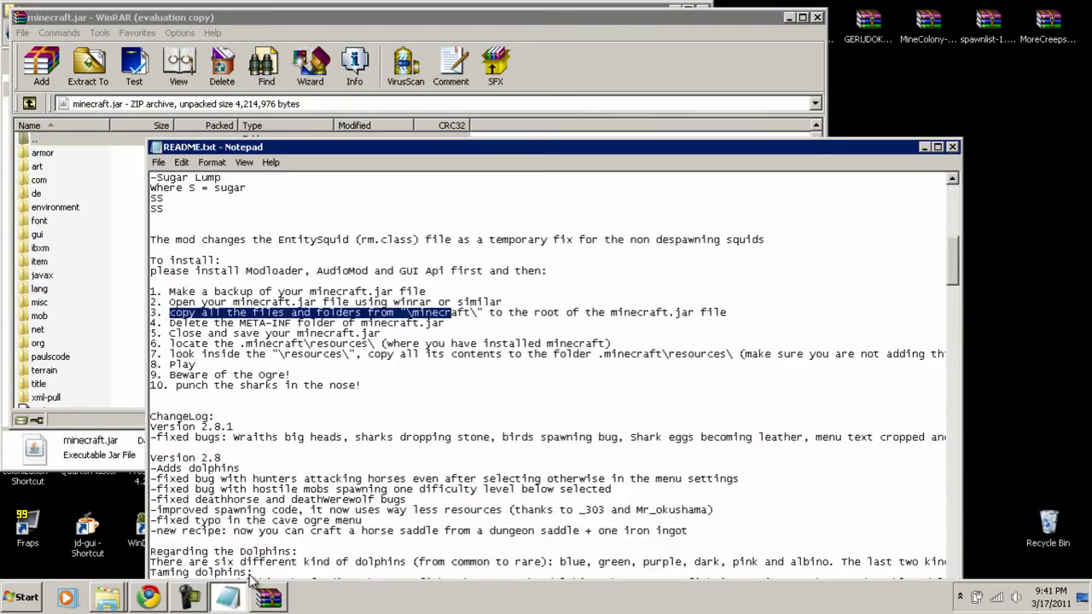
pyautogui.moveTo(178, 322); pyautogui.dragTo(255, 325)
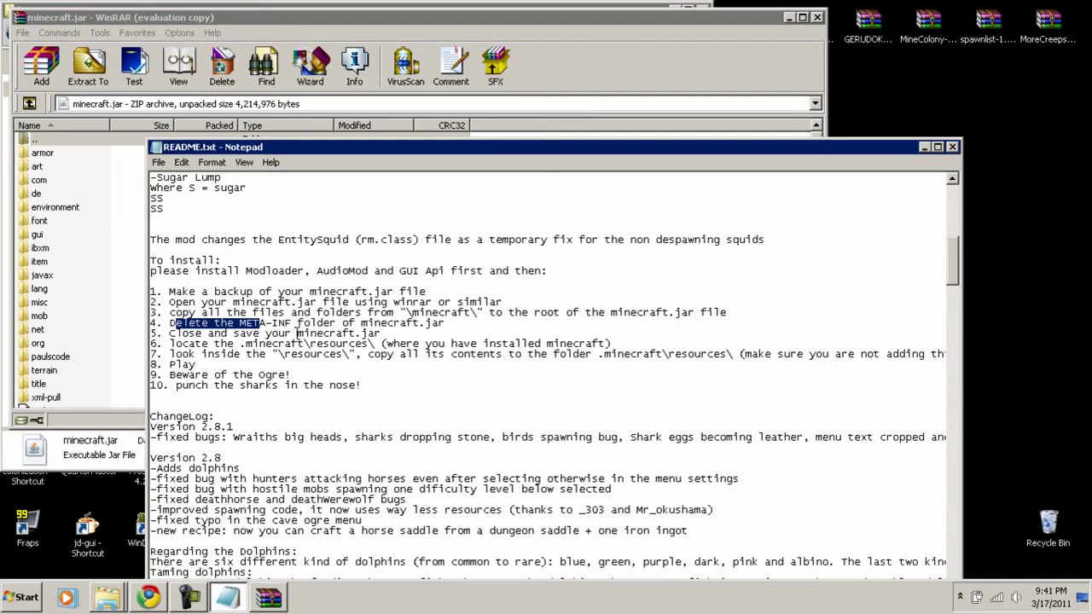
pyautogui.moveTo(381, 333); pyautogui.dragTo(297, 333)
pyautogui.click(267, 600)
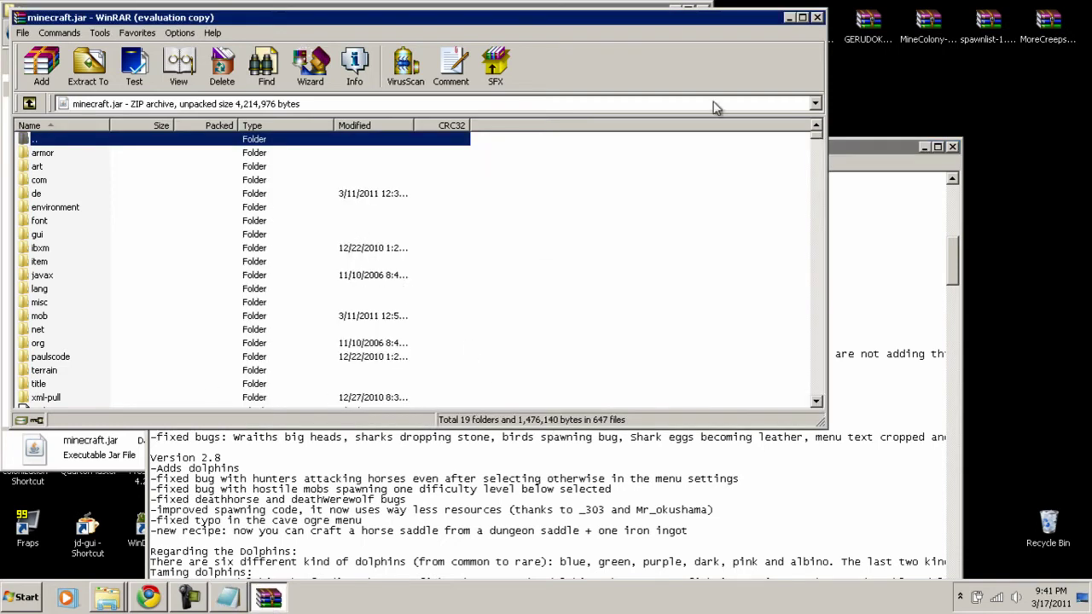
pyautogui.click(817, 19)
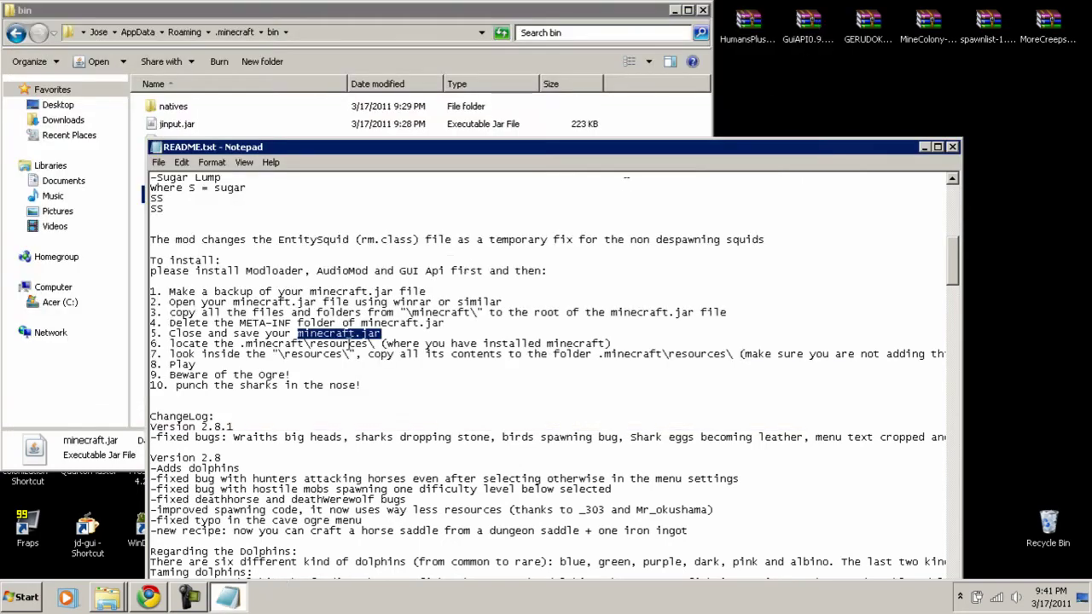
# Highlight the .minecraft path in step 6 and bring the bin folder window forward
pyautogui.moveTo(222, 344); pyautogui.dragTo(306, 344)
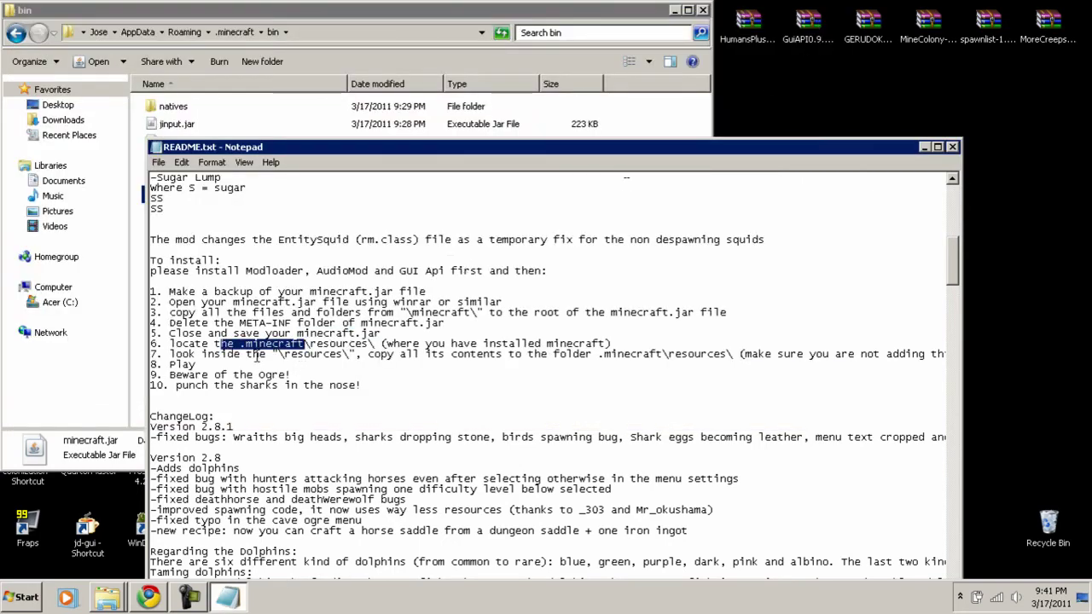
pyautogui.click(106, 600)
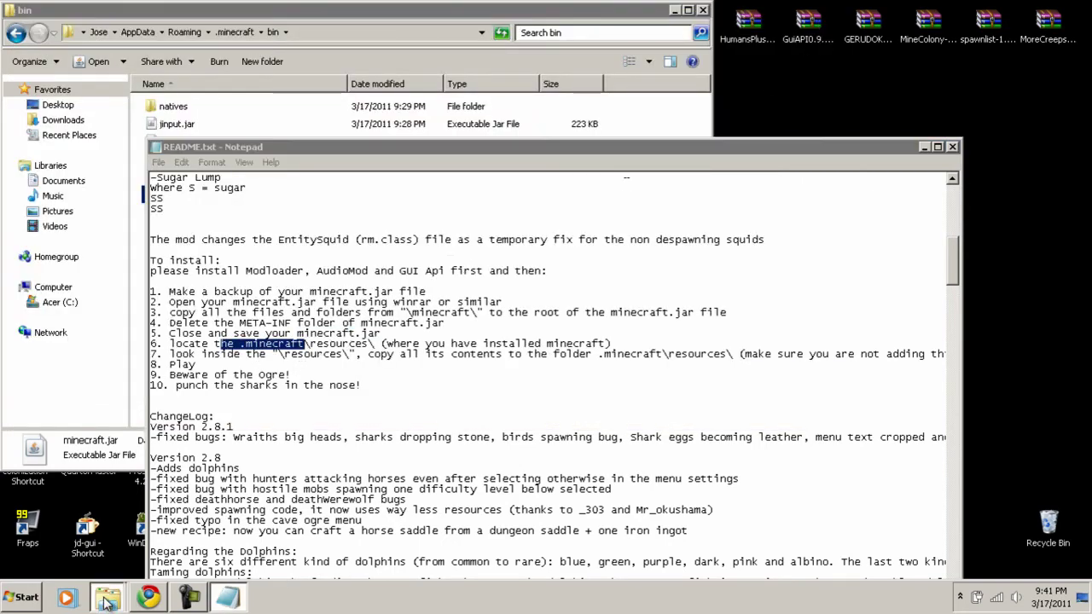
pyautogui.click(108, 537)
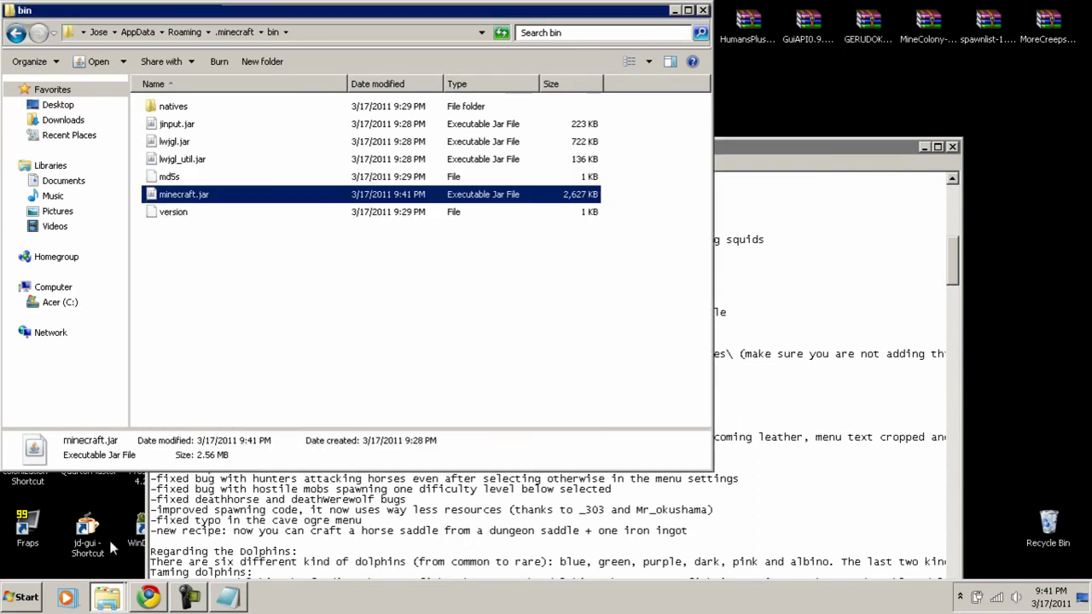
# Open .minecraft\resources, then minimize it and the README
pyautogui.click(15, 34)
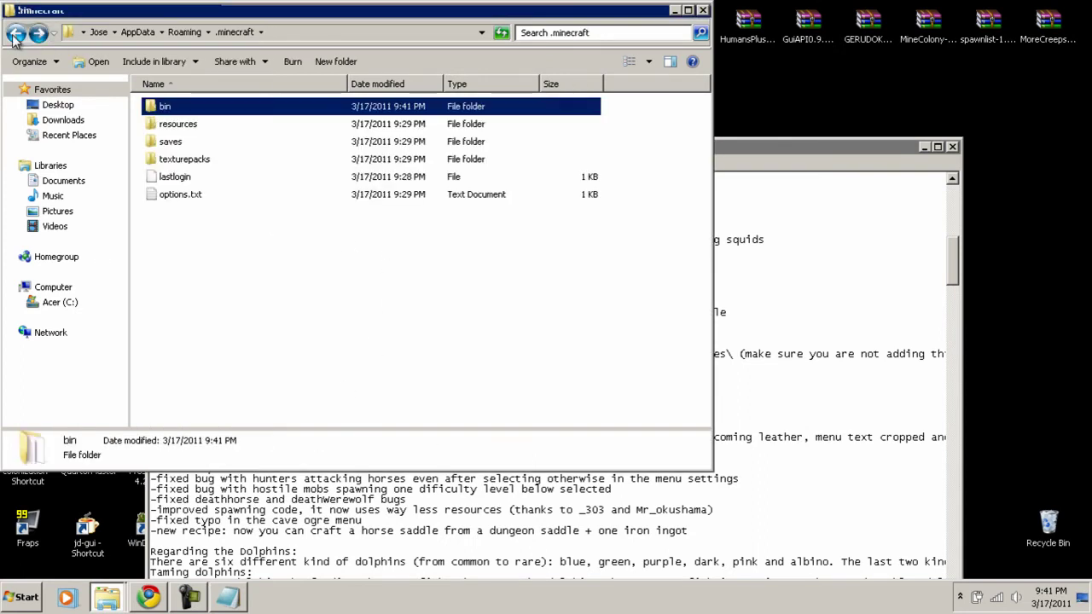
pyautogui.doubleClick(175, 125)
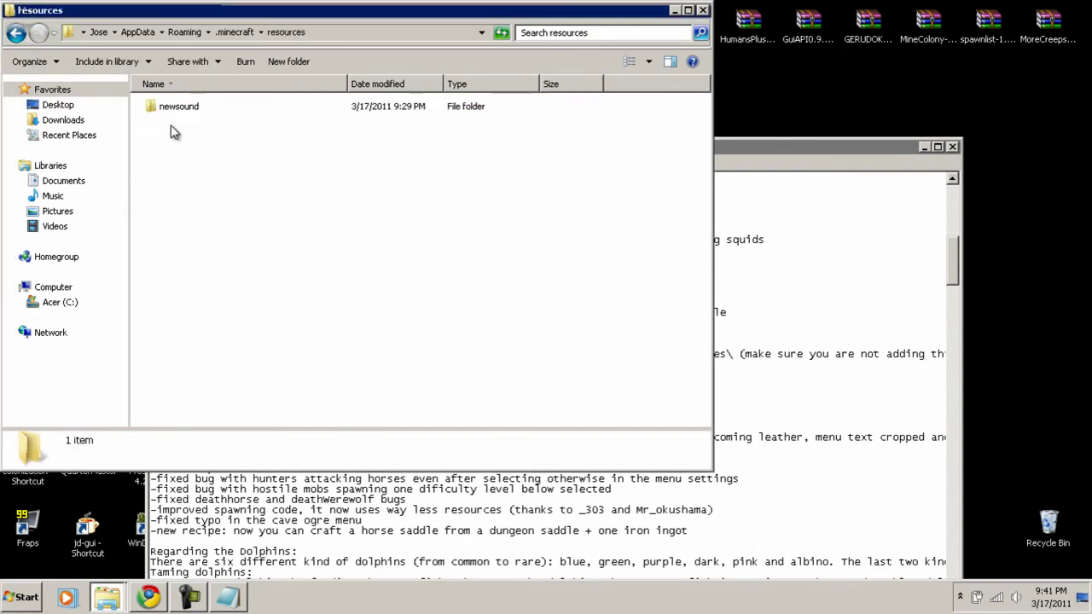
pyautogui.click(924, 146)
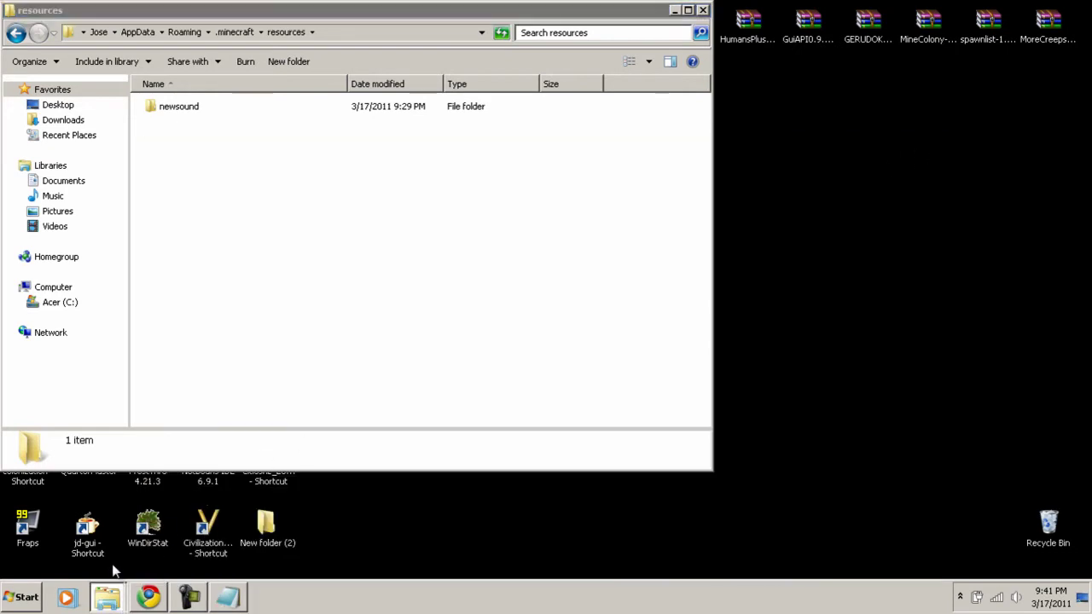
pyautogui.click(674, 10)
# Move the 'mod' folder from the Mo'Creatures resources folder into .minecraft\resources
pyautogui.click(503, 234)
pyautogui.doubleClick(502, 235)
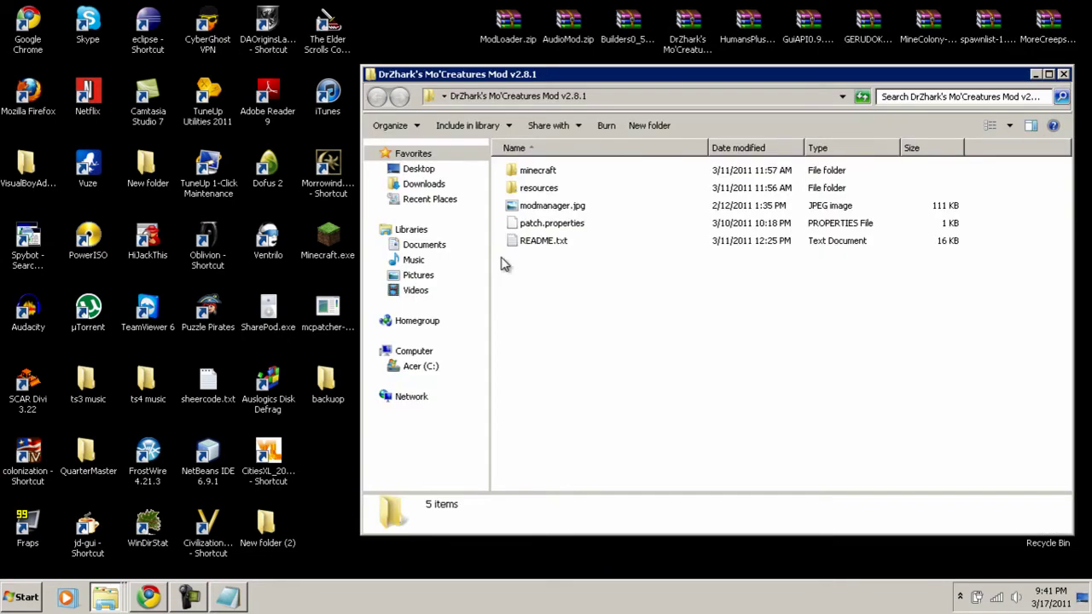
pyautogui.doubleClick(533, 189)
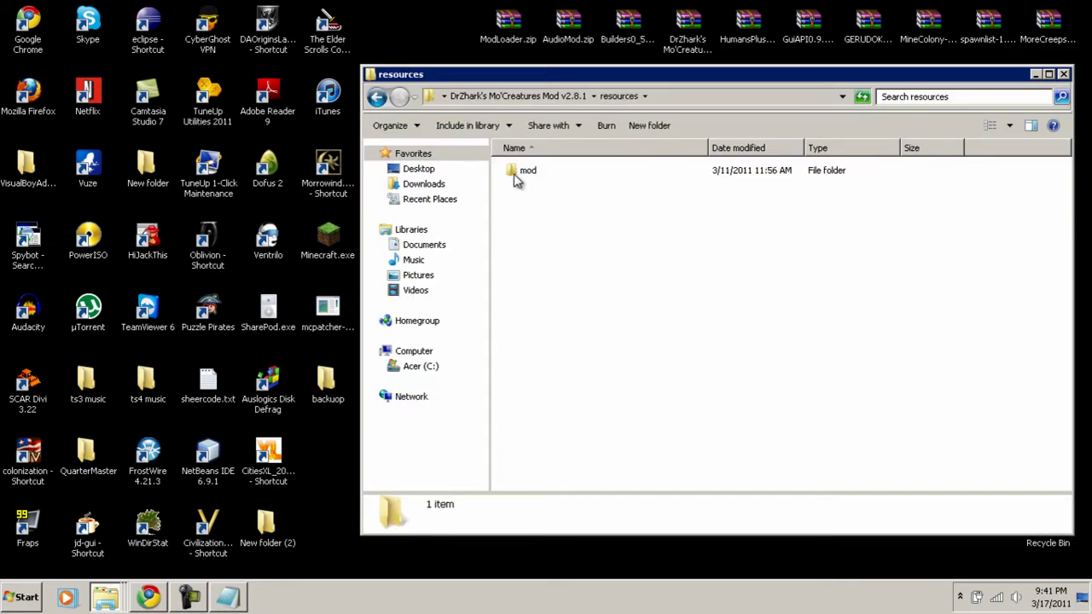
pyautogui.click(536, 177)
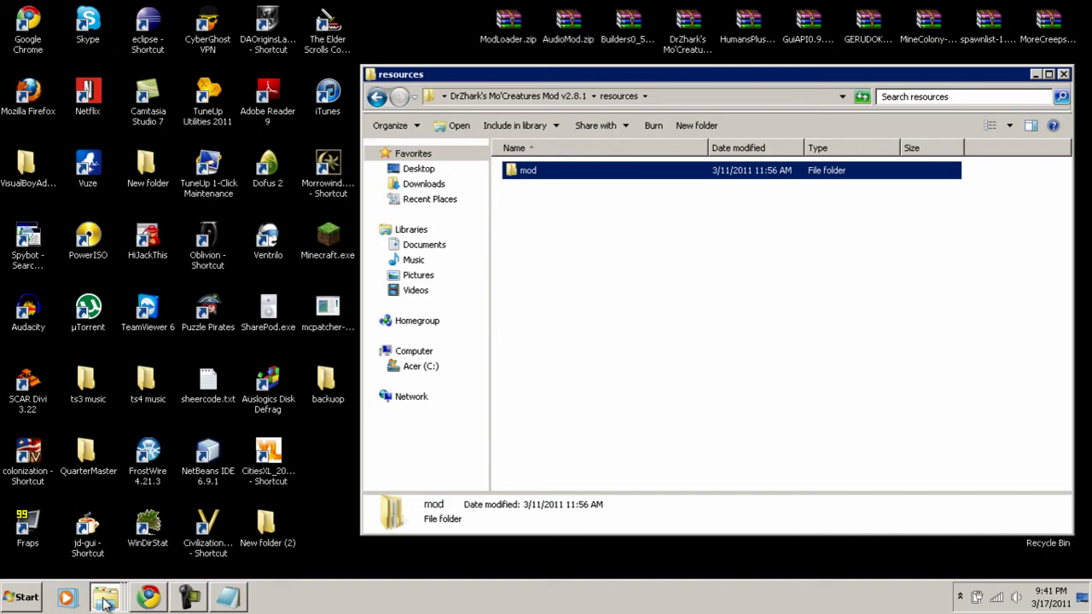
pyautogui.hotkey('alt', 'Tab')
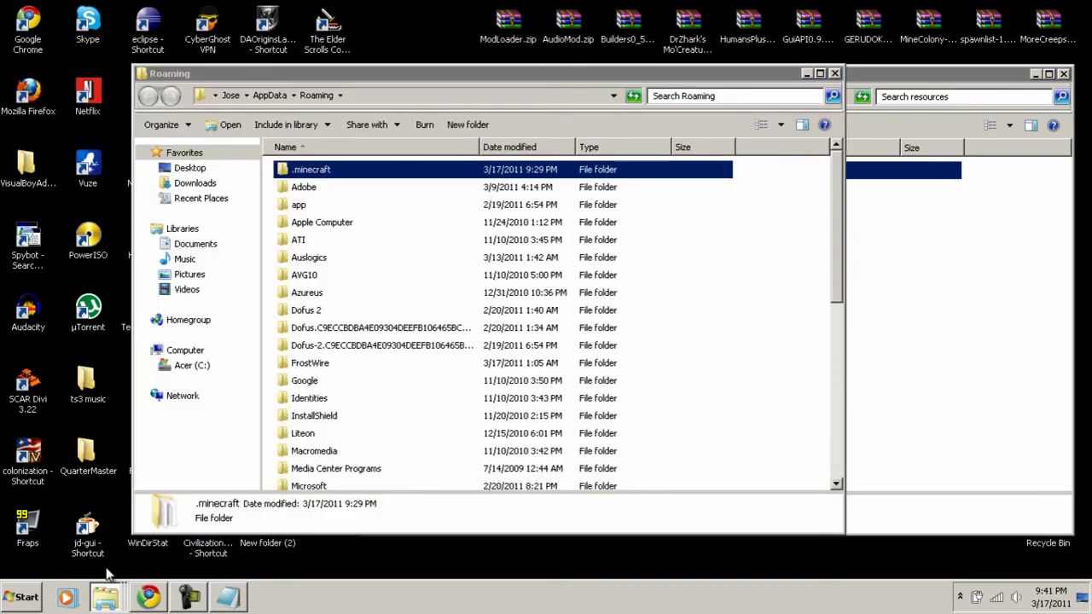
pyautogui.hotkey('alt', 'Tab')
pyautogui.click(105, 597)
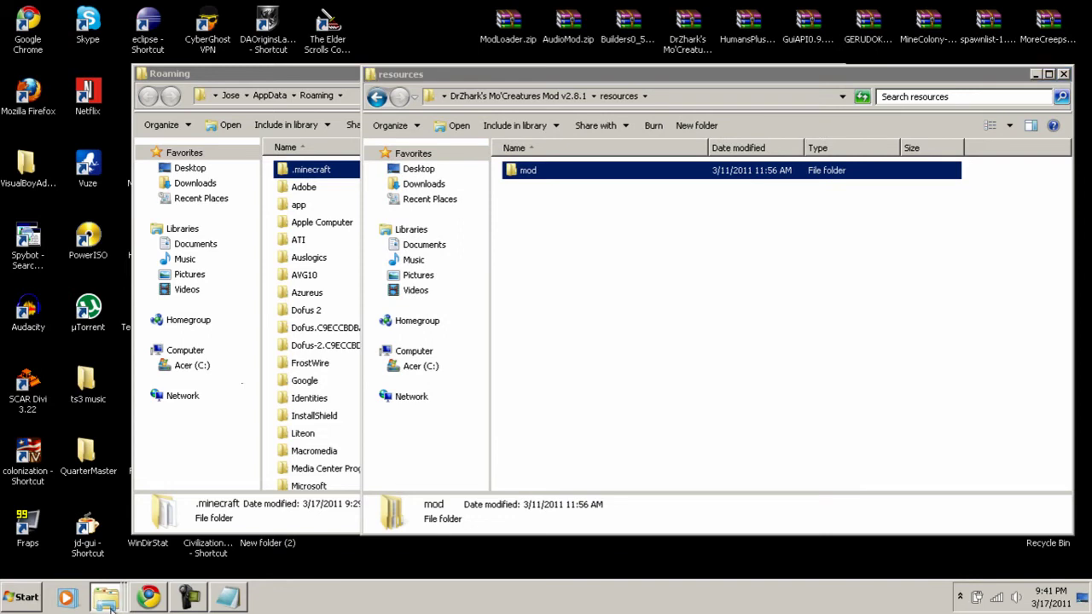
pyautogui.click(107, 525)
pyautogui.click(771, 92)
pyautogui.moveTo(534, 172); pyautogui.dragTo(208, 207)
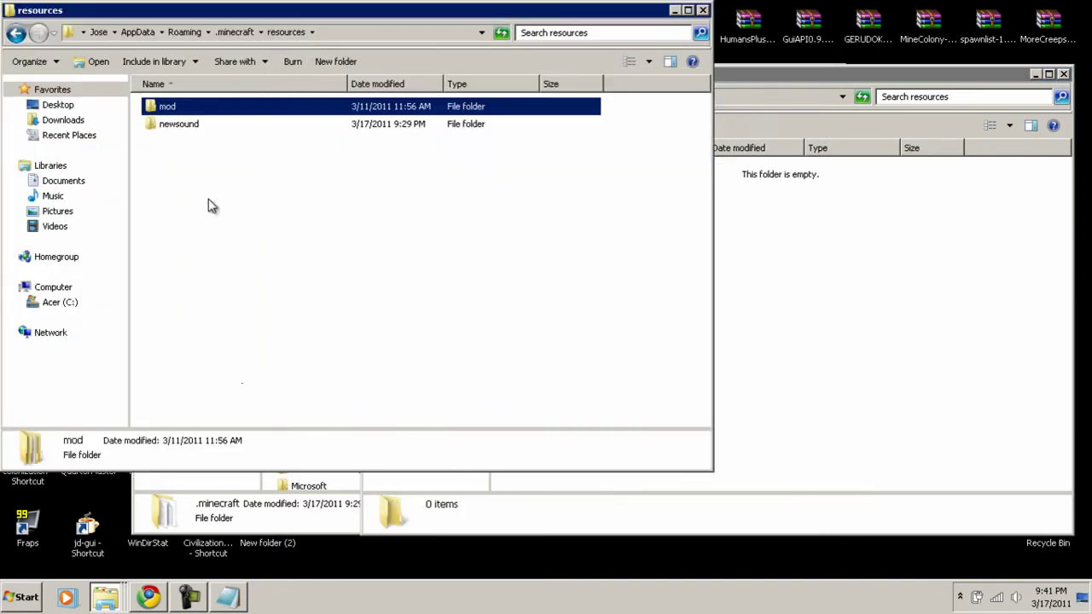
# Close the emptied mod resources window and the duplicate Roaming window
pyautogui.click(1063, 75)
pyautogui.click(16, 34)
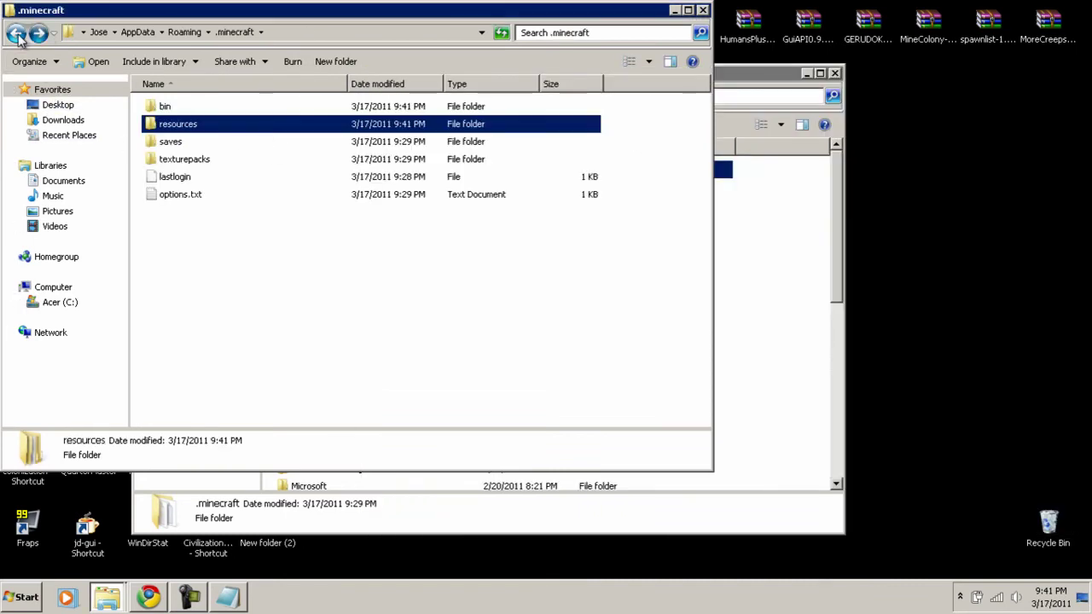
pyautogui.click(16, 33)
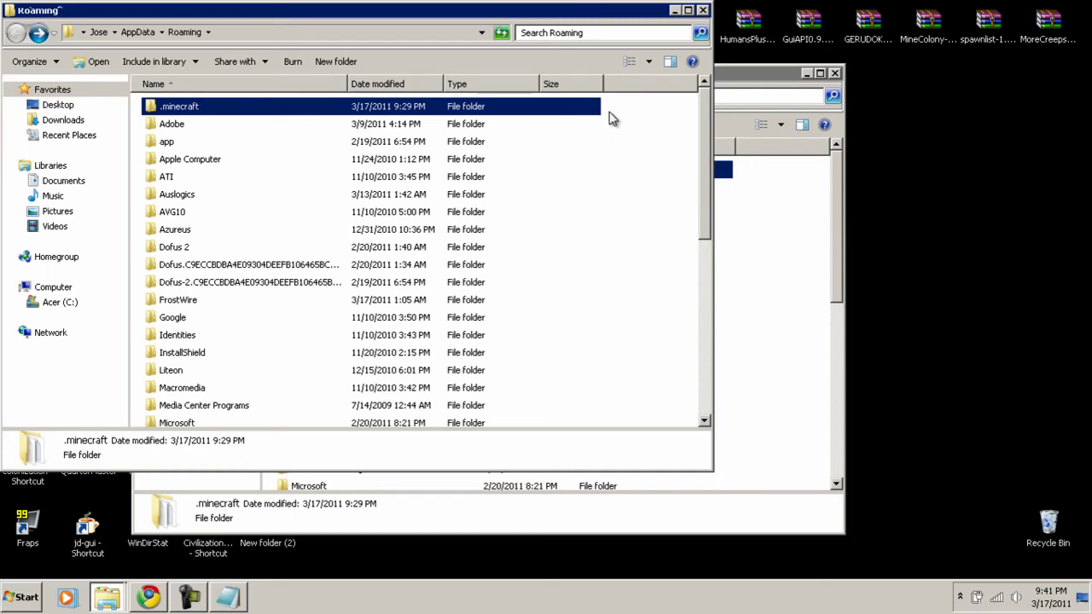
pyautogui.click(728, 89)
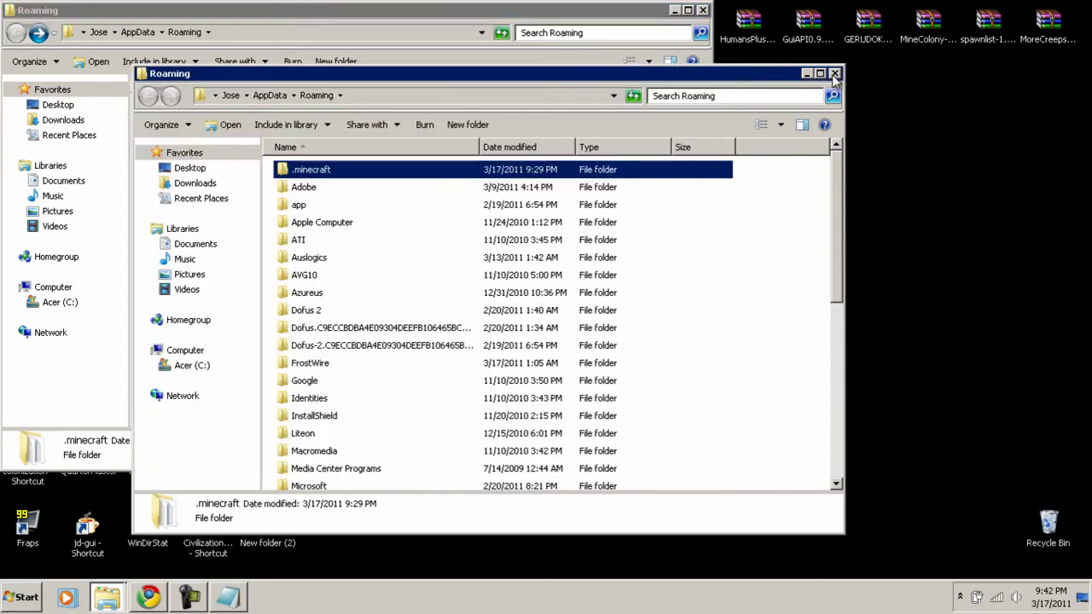
pyautogui.click(835, 76)
# Read README step 7 and the 'Beware of the Ogre!' note, then minimize the README and Roaming windows
pyautogui.click(225, 597)
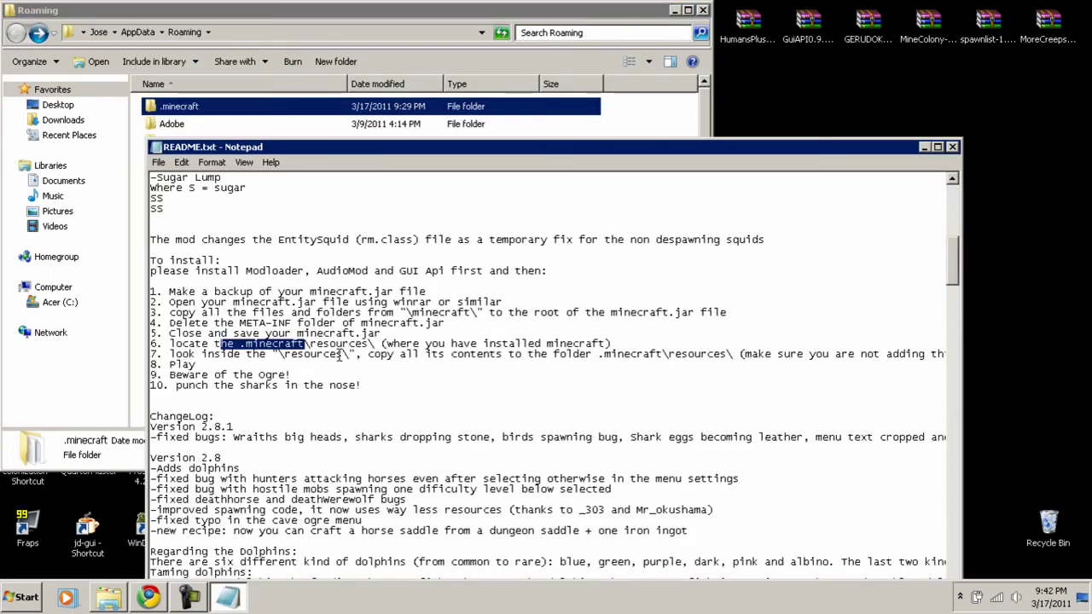
pyautogui.moveTo(195, 358); pyautogui.dragTo(378, 365)
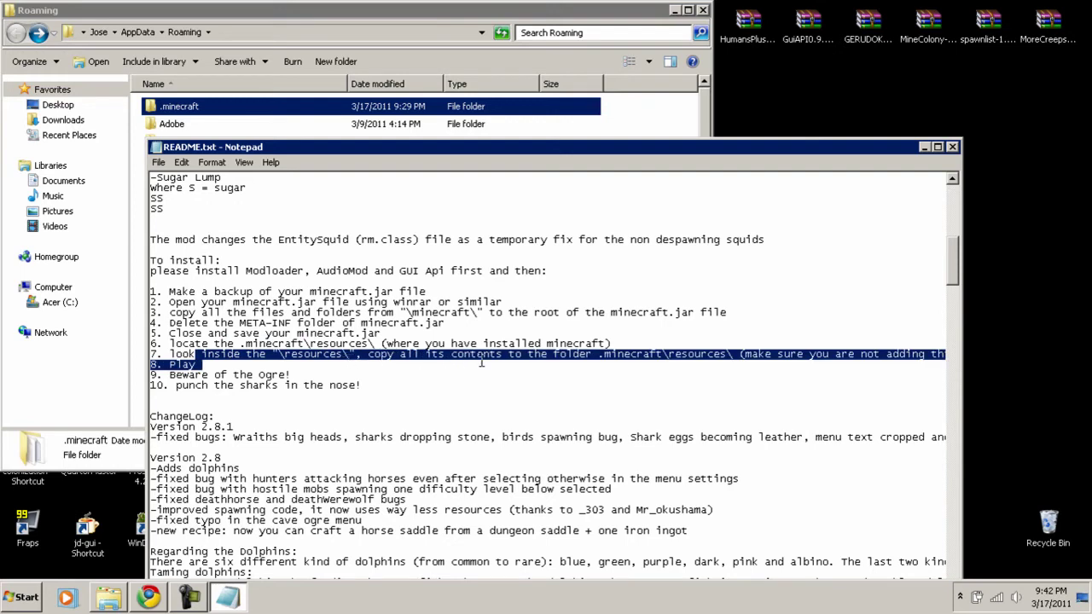
pyautogui.click(310, 375)
pyautogui.moveTo(181, 375); pyautogui.dragTo(330, 371)
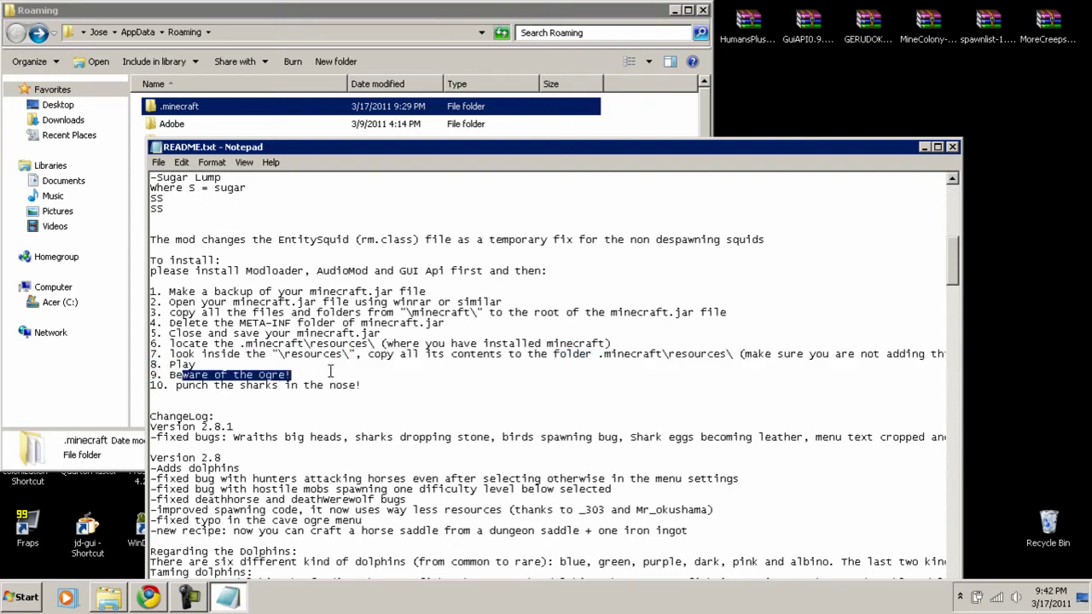
pyautogui.click(924, 148)
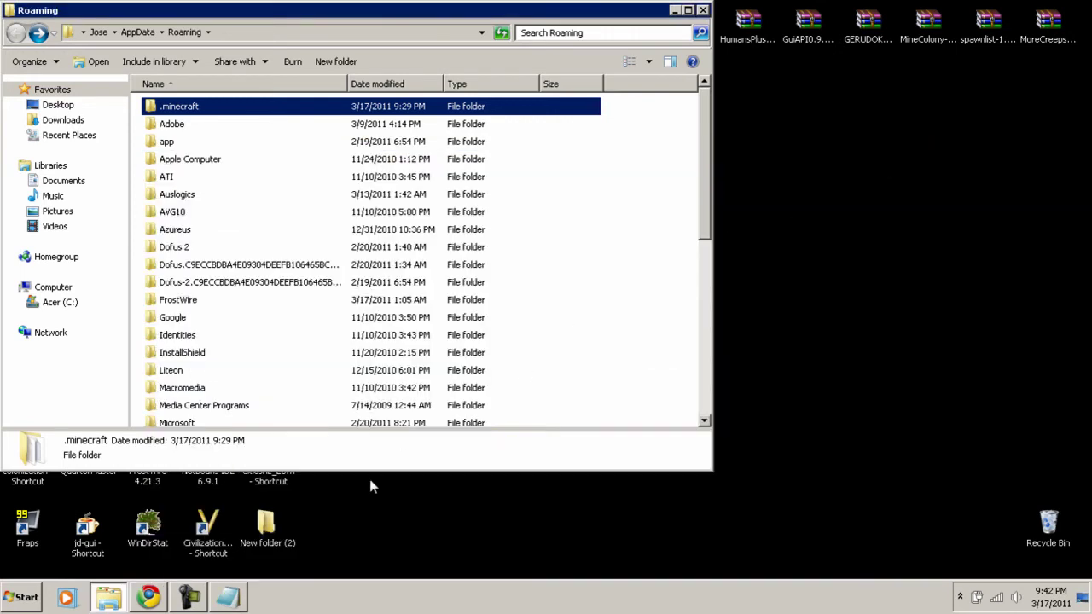
pyautogui.click(675, 10)
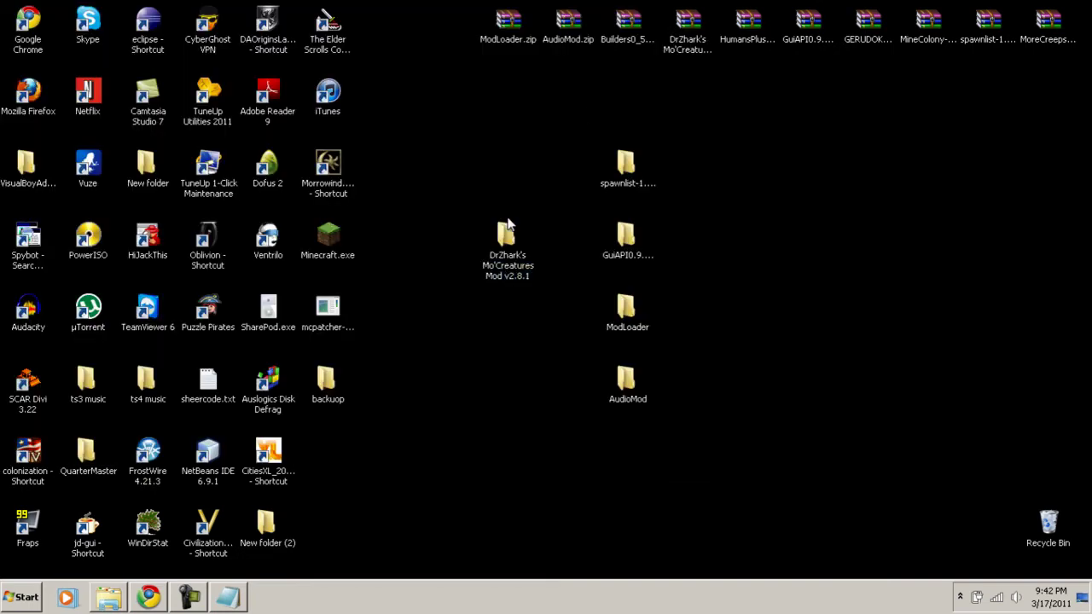
# Check the DrZhark's Mo'Creatures Mod v2.8.1 folder's files, then close it
pyautogui.doubleClick(506, 232)
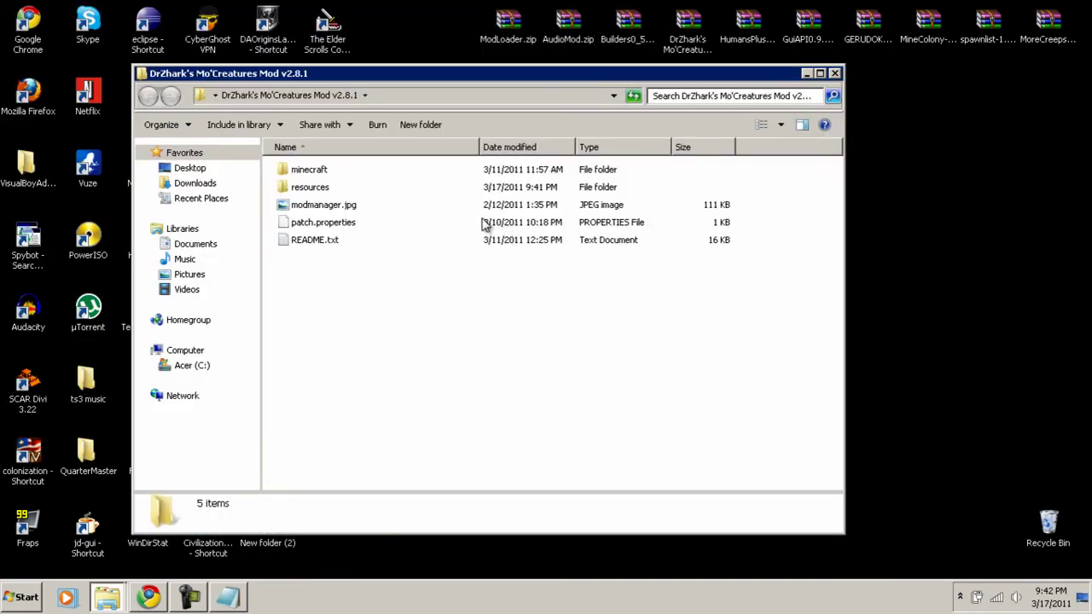
pyautogui.click(322, 243)
pyautogui.click(324, 209)
pyautogui.click(312, 256)
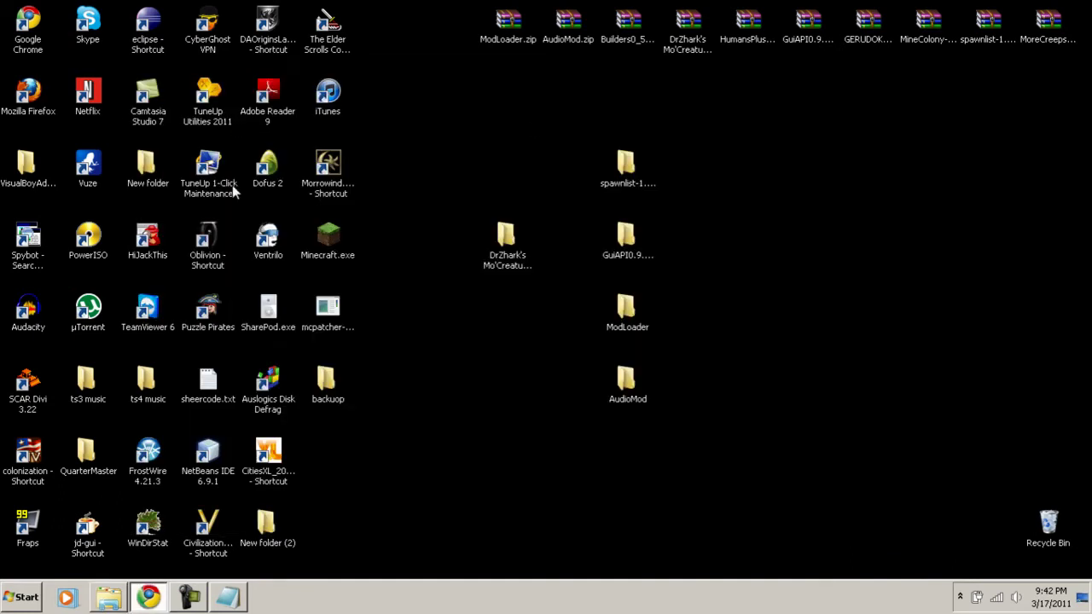
pyautogui.click(835, 74)
# Launch Minecraft, log in, create a singleplayer world named 'Mo creatures', then minimize the game
pyautogui.doubleClick(333, 239)
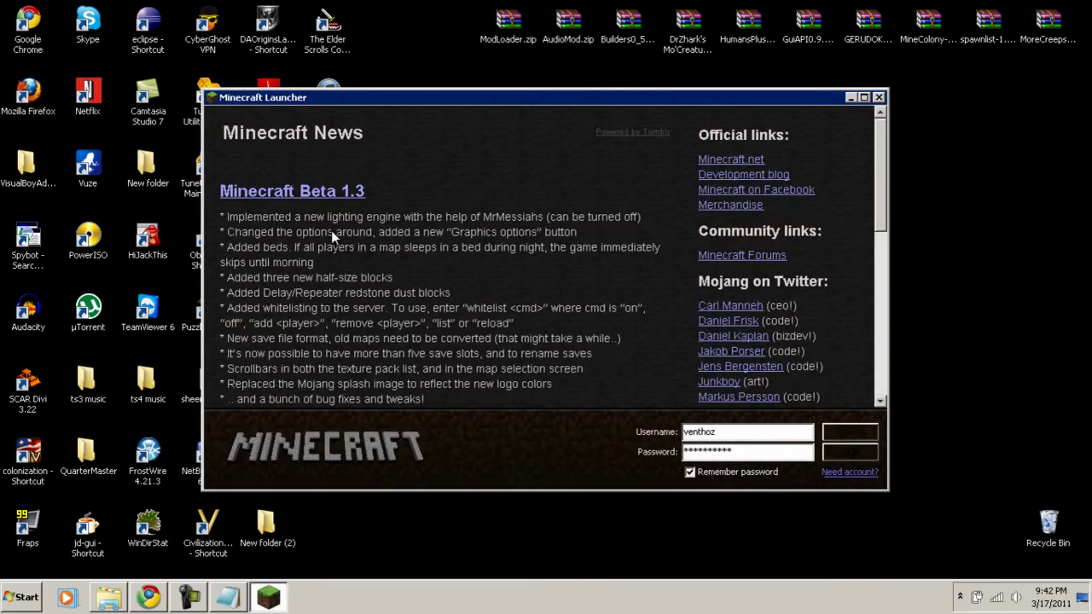
pyautogui.click(850, 453)
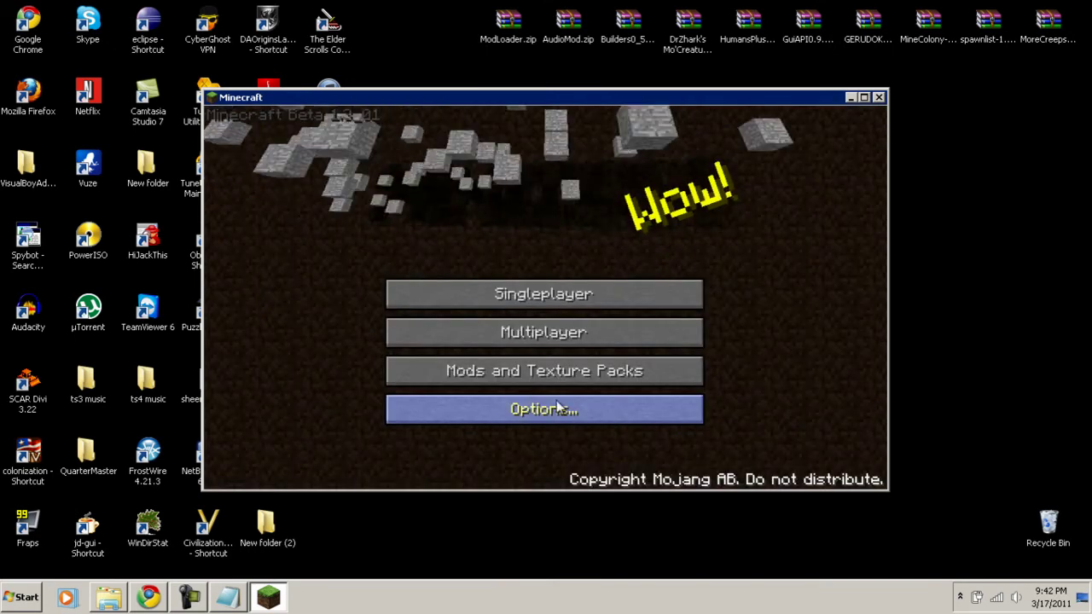
pyautogui.click(546, 290)
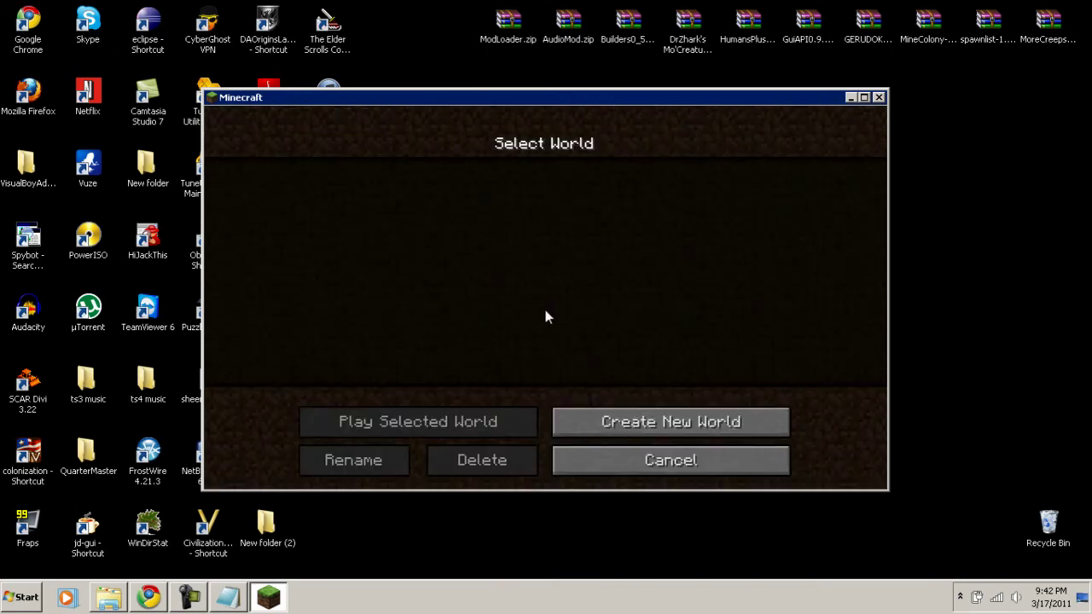
pyautogui.click(672, 421)
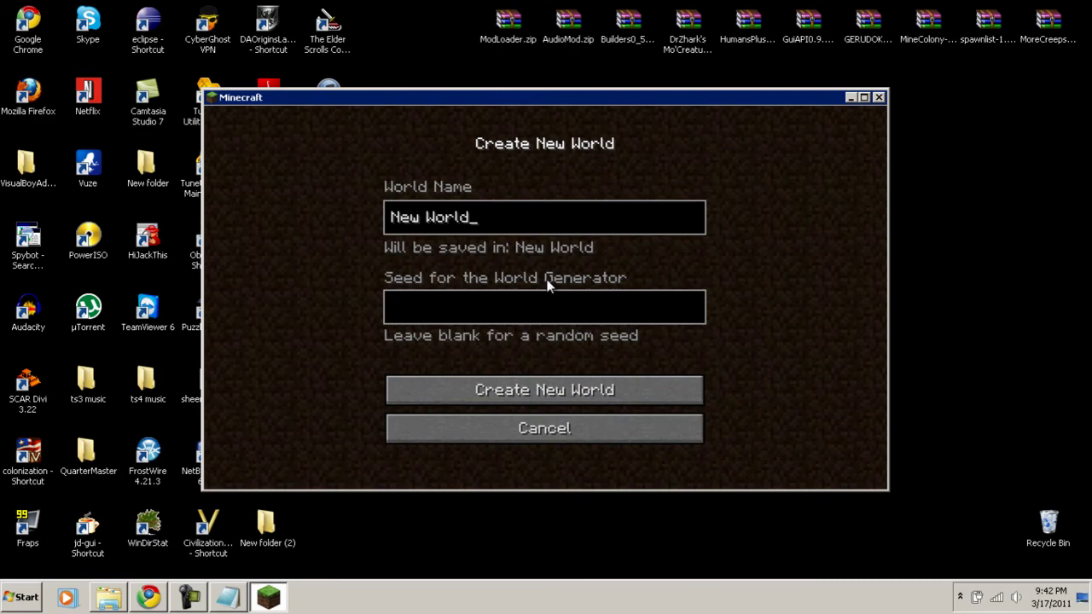
pyautogui.press('BackSpace')
pyautogui.press('BackSpace')
pyautogui.press('BackSpace')
pyautogui.press('BackSpace')
pyautogui.press('BackSpace')
pyautogui.press('BackSpace')
pyautogui.press('BackSpace')
pyautogui.press('BackSpace')
pyautogui.write('Mo creatures')
pyautogui.press('Return')
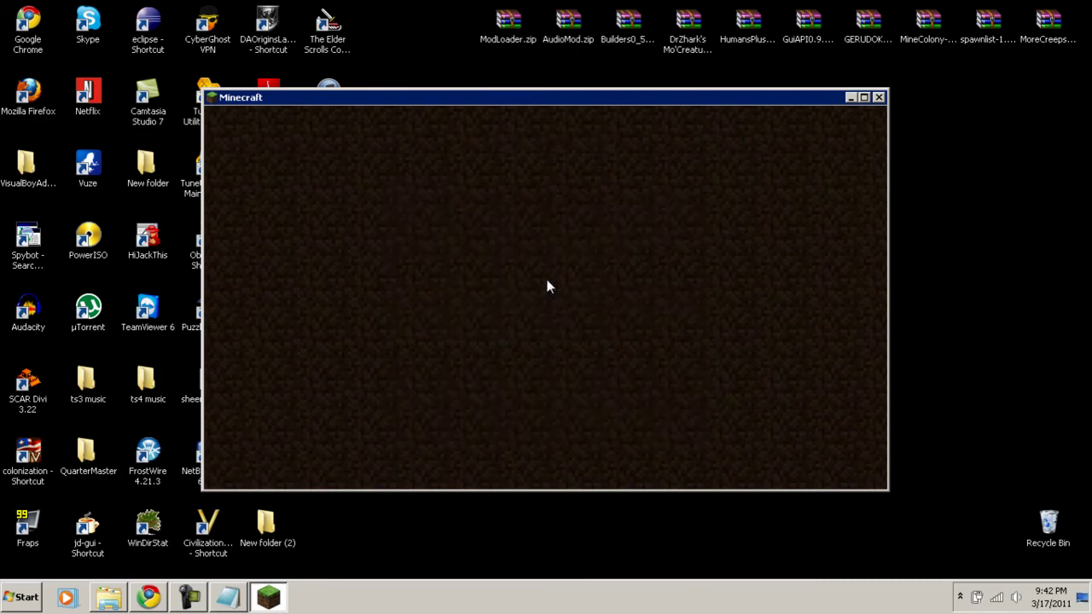
pyautogui.click(851, 97)
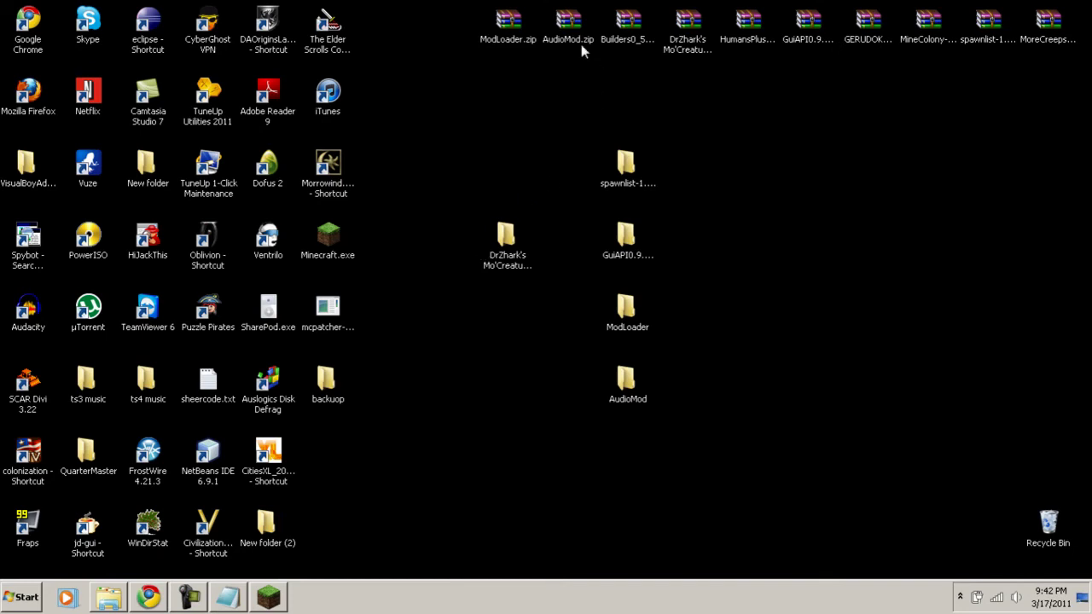
# Extract Builders0_53c.zip into its own folder and place it beside the other mod folders
pyautogui.moveTo(553, 122); pyautogui.dragTo(837, 140)
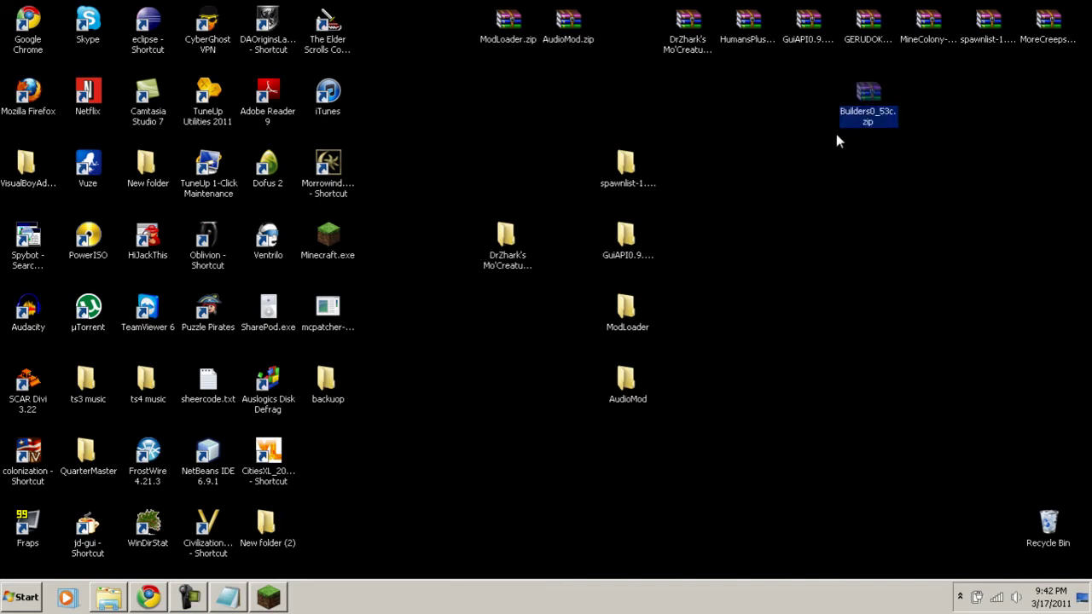
pyautogui.rightClick(865, 94)
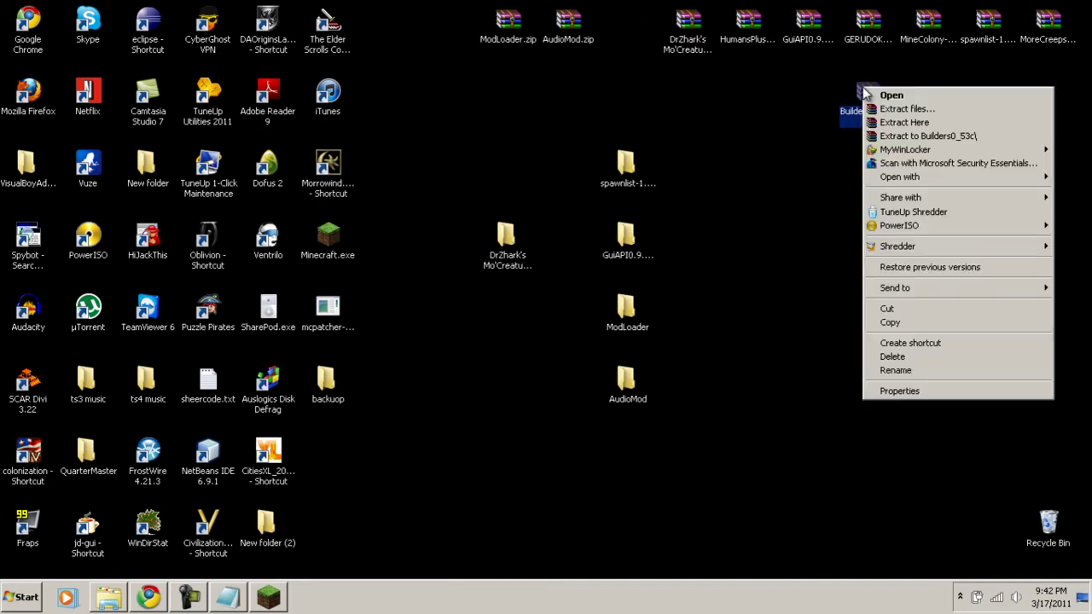
pyautogui.click(939, 139)
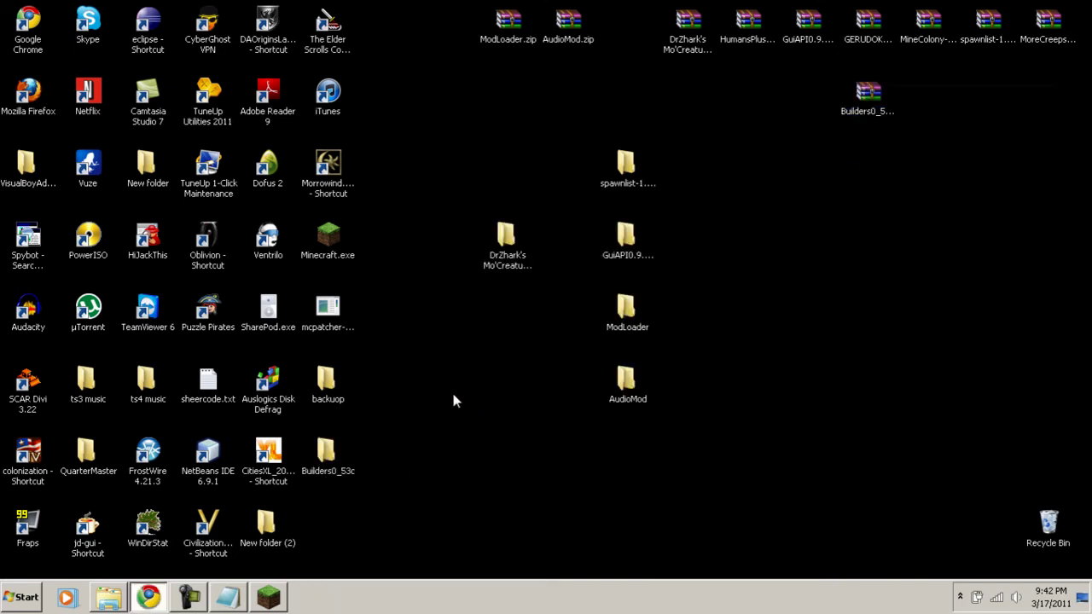
pyautogui.moveTo(492, 380); pyautogui.dragTo(512, 314)
# Open the Builders0_53c folder and read its Instructions.txt, then close it
pyautogui.doubleClick(505, 316)
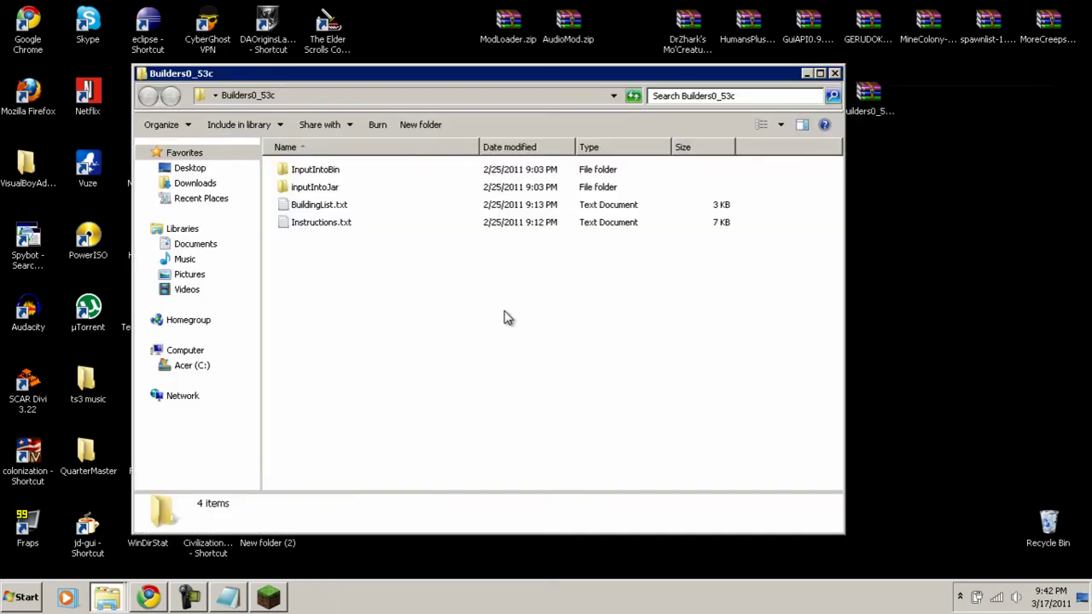
pyautogui.doubleClick(320, 223)
pyautogui.scroll(-4, 375, 416)
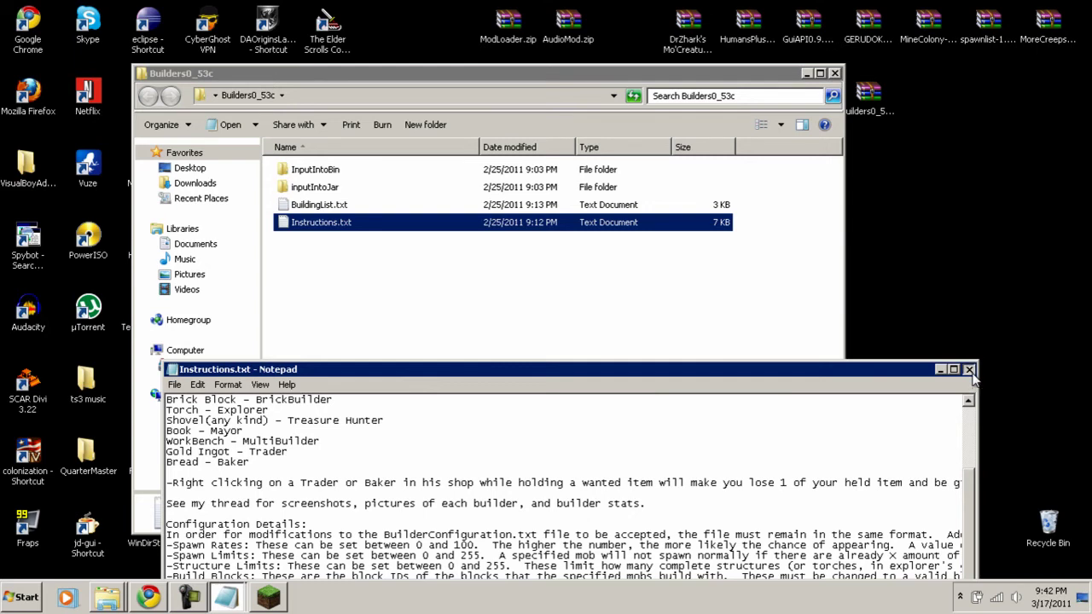
pyautogui.click(969, 370)
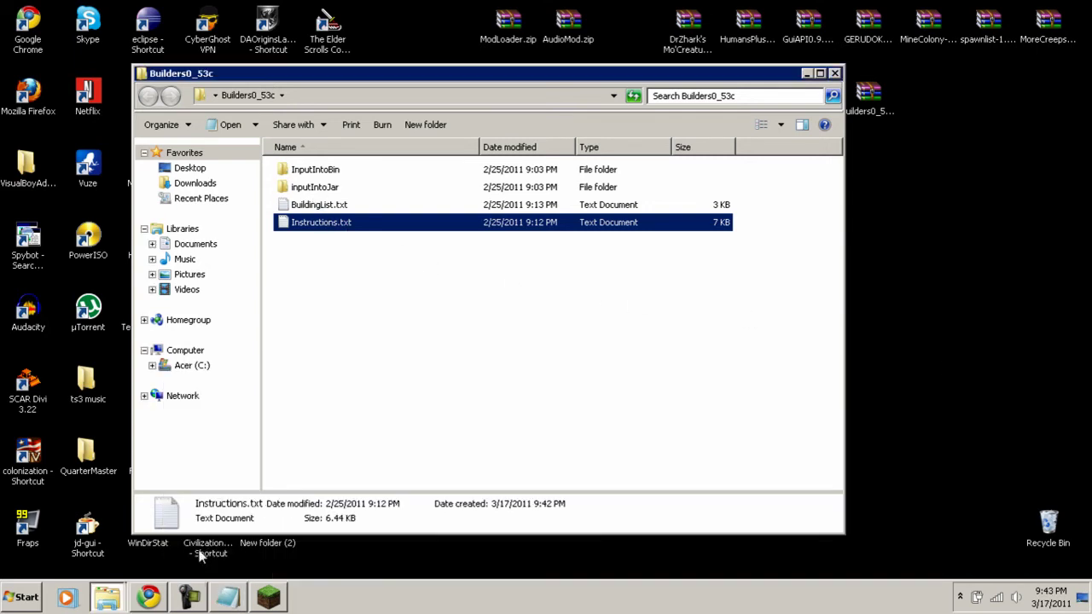
# Close the old Roaming window and reopen %appdata% through the Run prompt
pyautogui.click(102, 599)
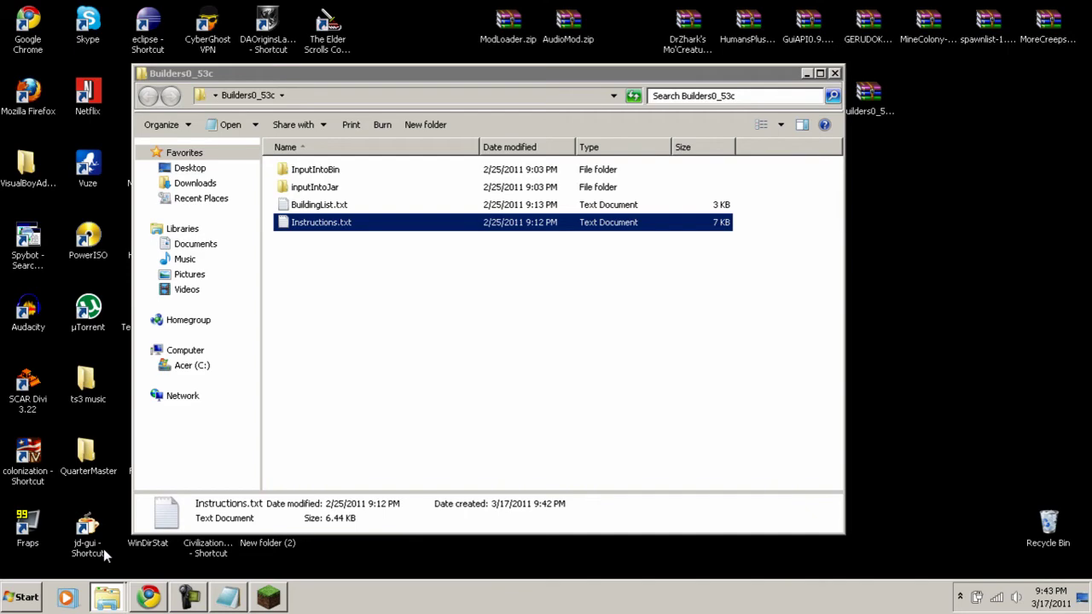
pyautogui.click(102, 555)
pyautogui.click(704, 12)
pyautogui.click(7, 604)
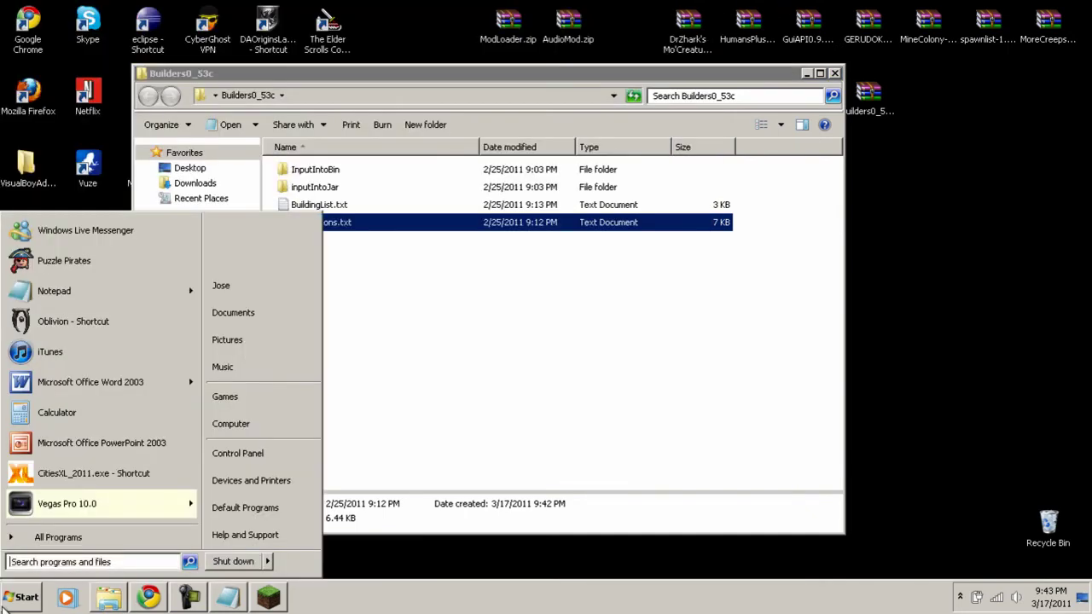
pyautogui.write('red')
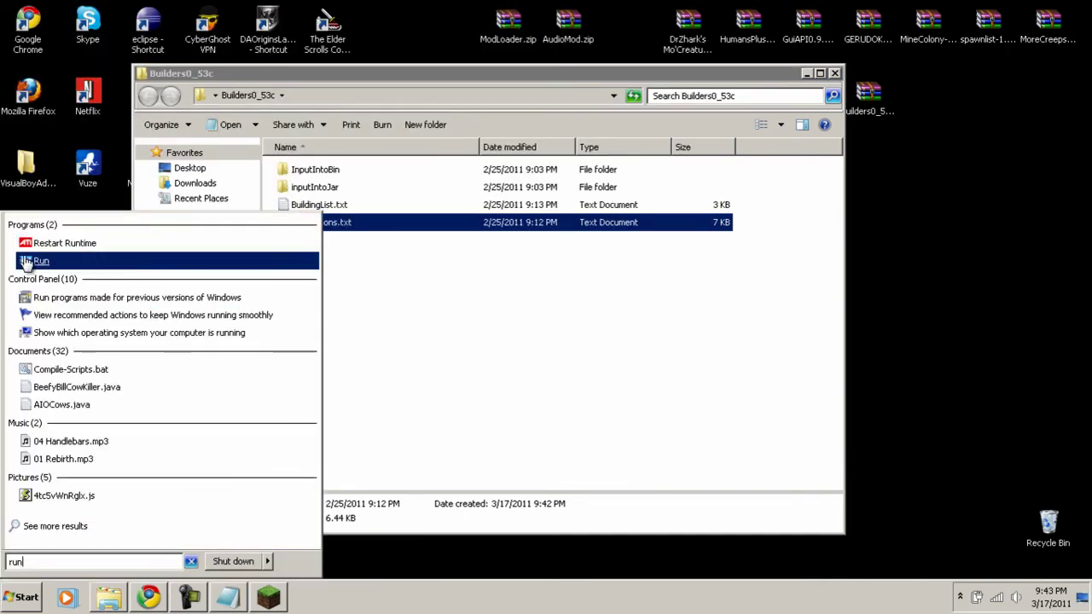
pyautogui.click(51, 271)
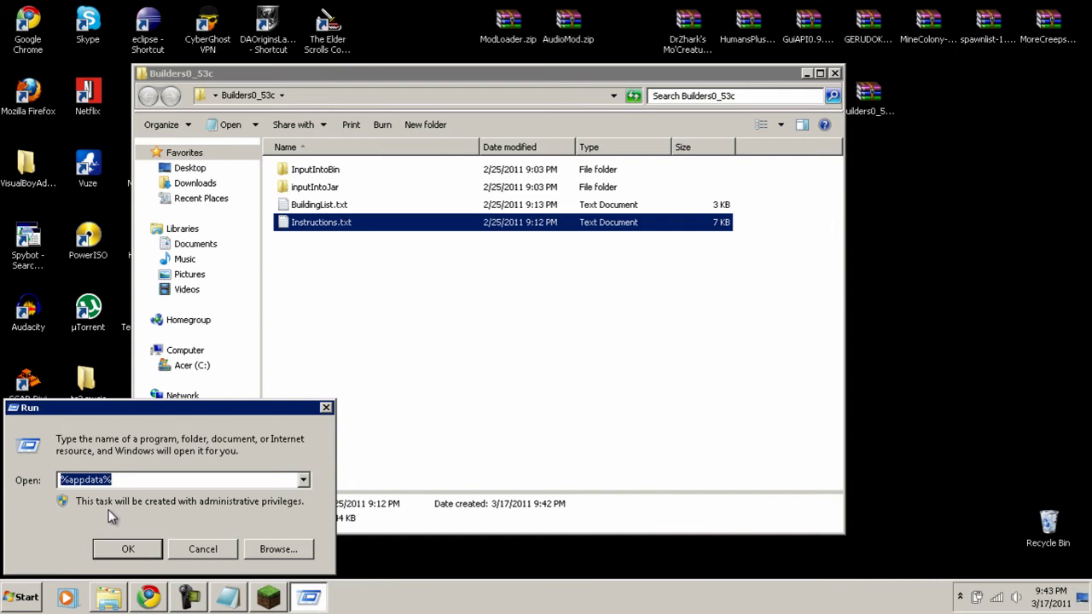
pyautogui.click(128, 549)
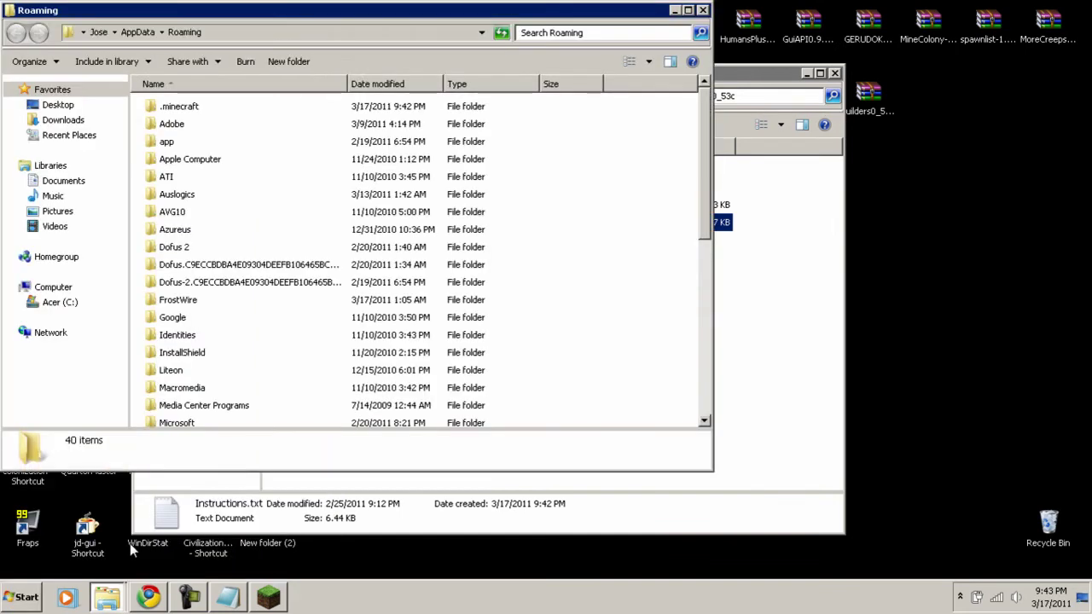
# Open minecraft.jar from .minecraft\bin in WinRAR and dismiss the licence reminder
pyautogui.doubleClick(173, 109)
pyautogui.doubleClick(165, 107)
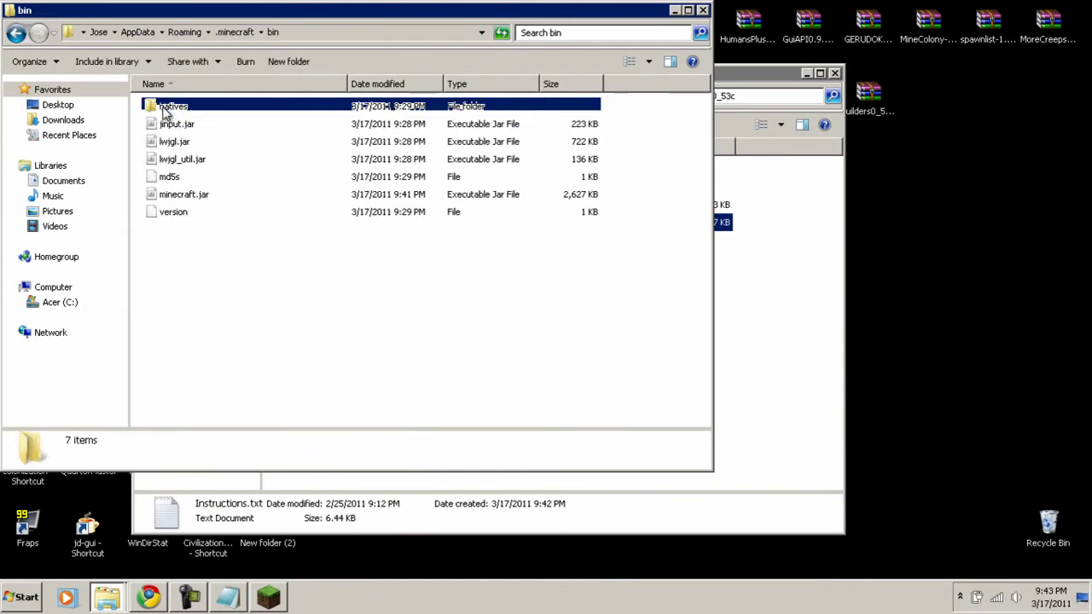
pyautogui.rightClick(191, 200)
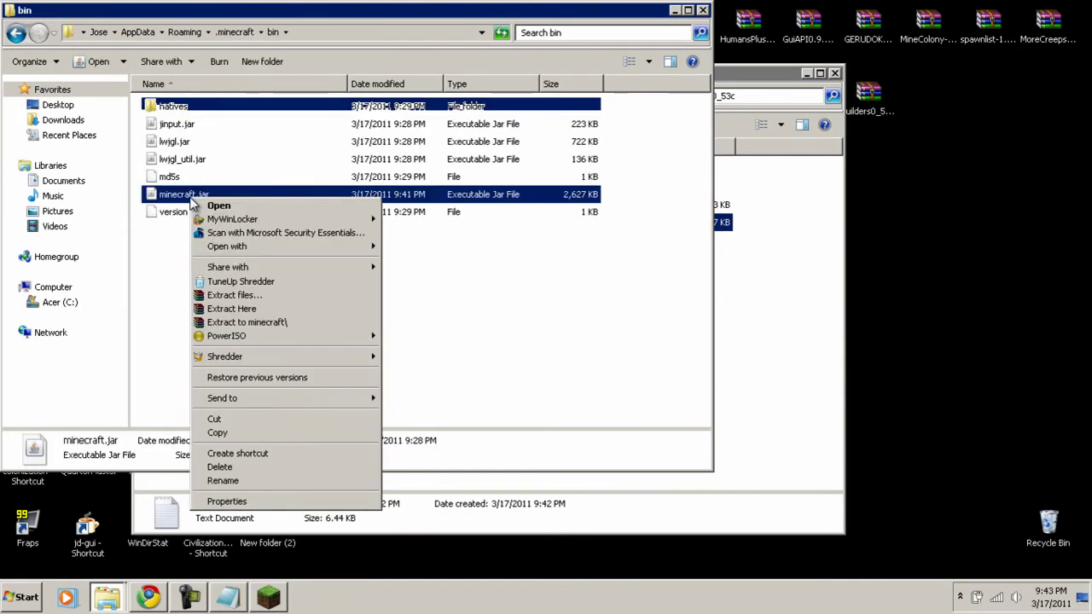
pyautogui.moveTo(288, 249)
pyautogui.click(409, 262)
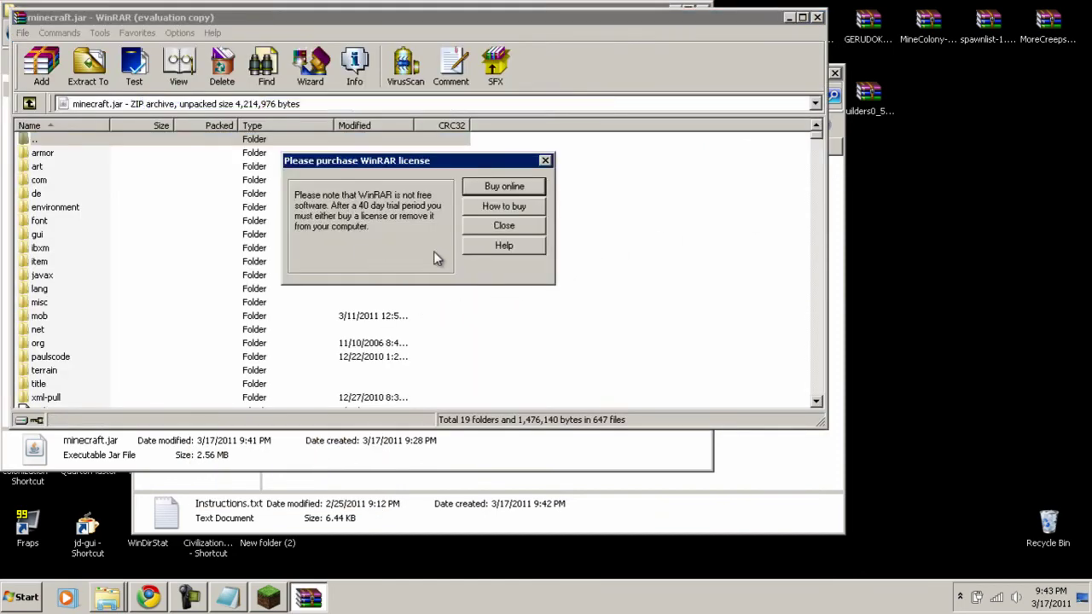
pyautogui.click(509, 225)
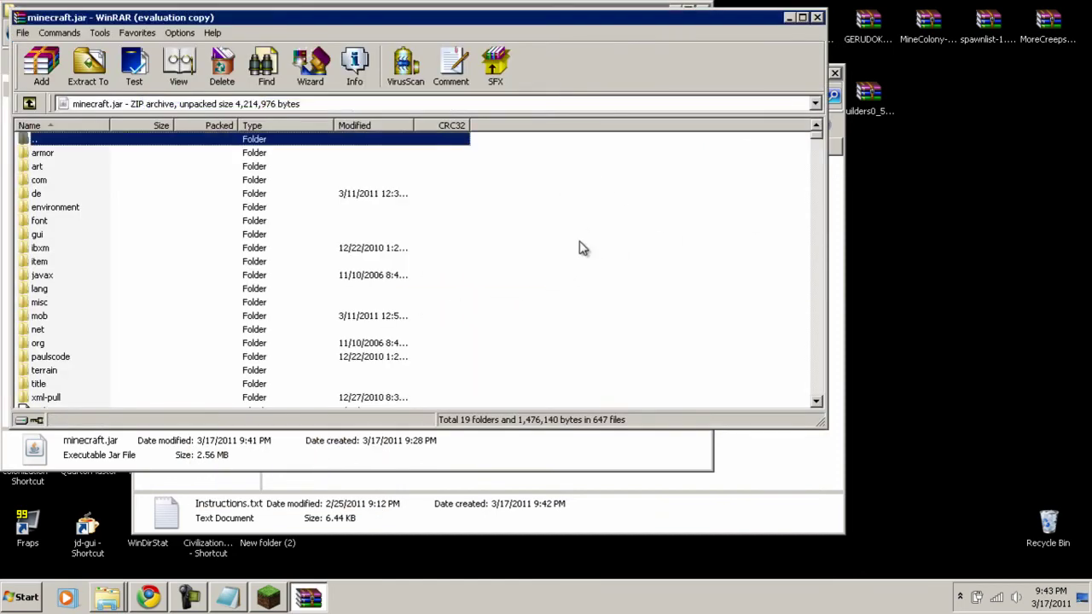
# Drag the 15 inputIntoJar files from Builders0_53c into minecraft.jar and confirm
pyautogui.click(842, 211)
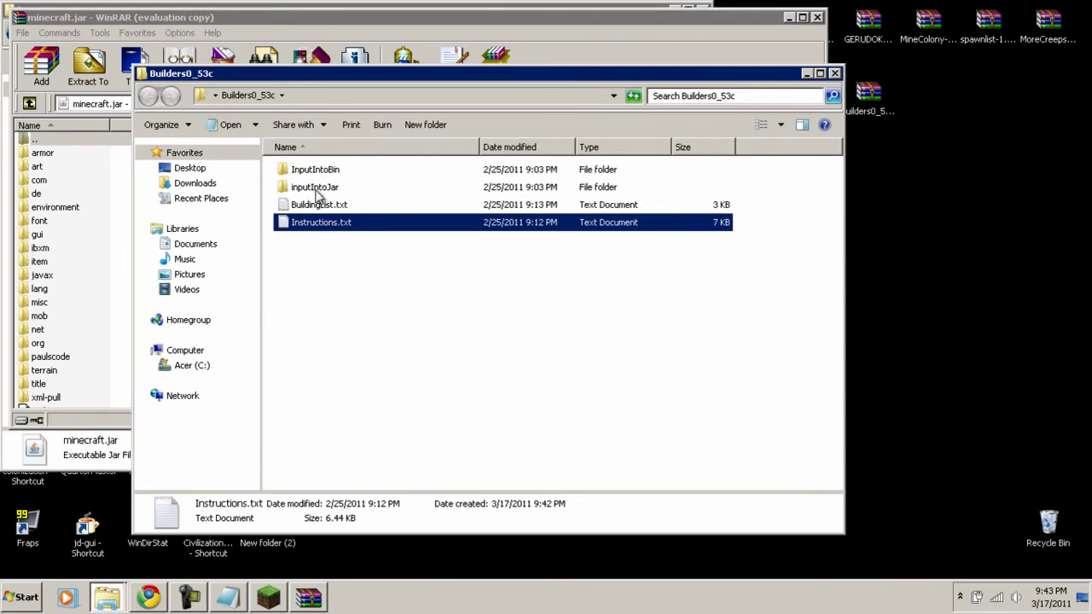
pyautogui.doubleClick(317, 195)
pyautogui.click(129, 34)
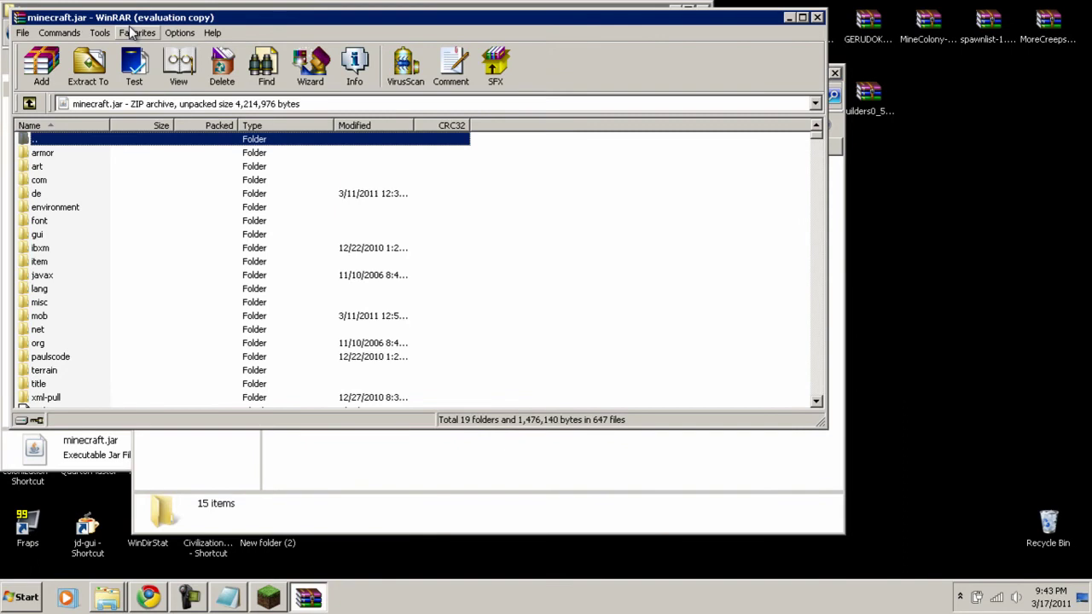
pyautogui.click(778, 499)
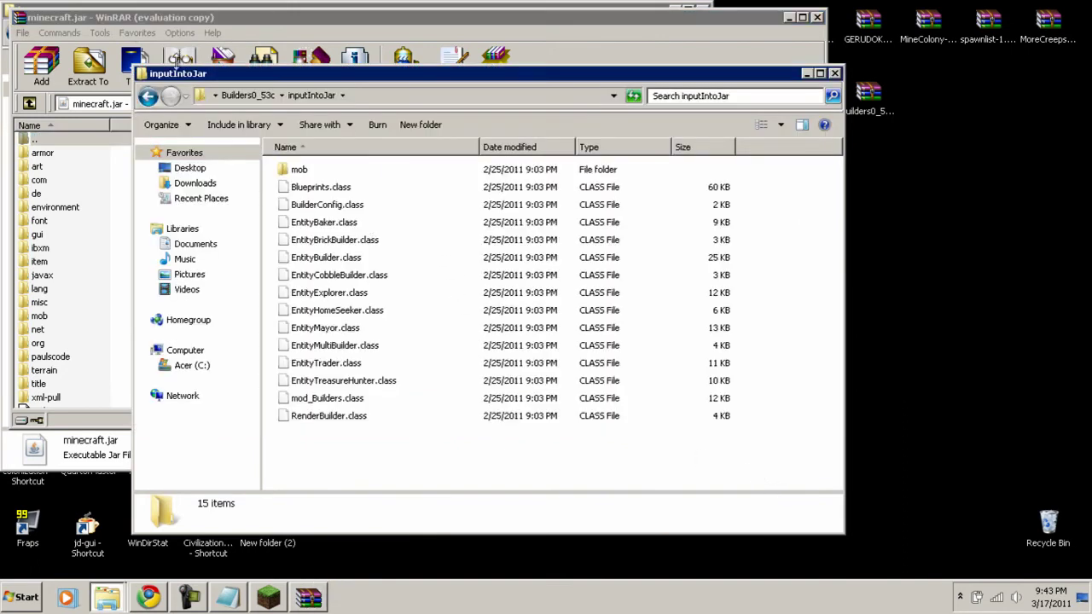
pyautogui.moveTo(358, 450); pyautogui.dragTo(112, 281)
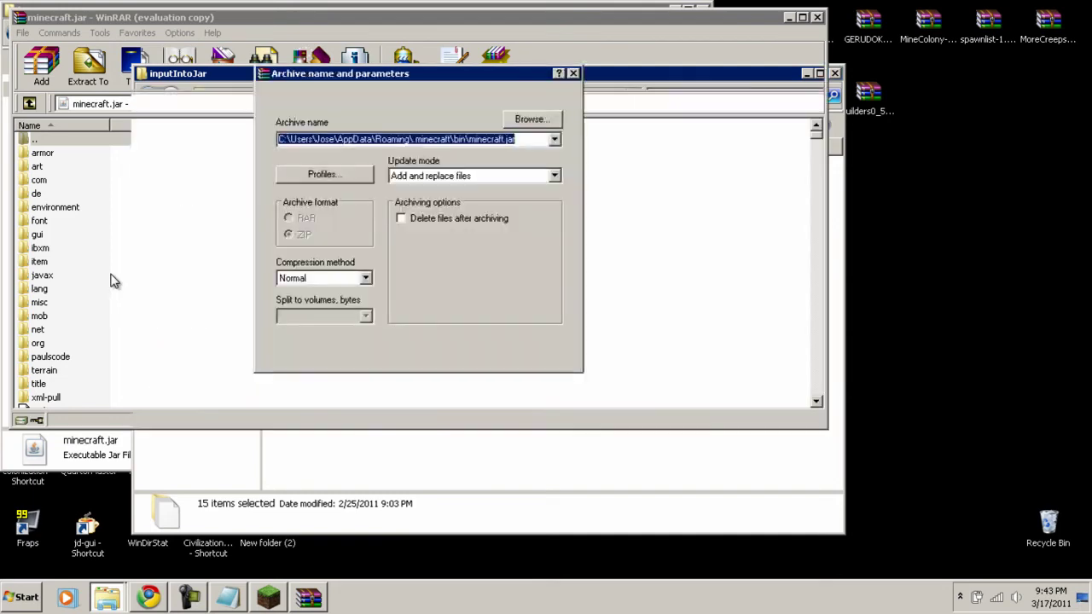
pyautogui.click(410, 355)
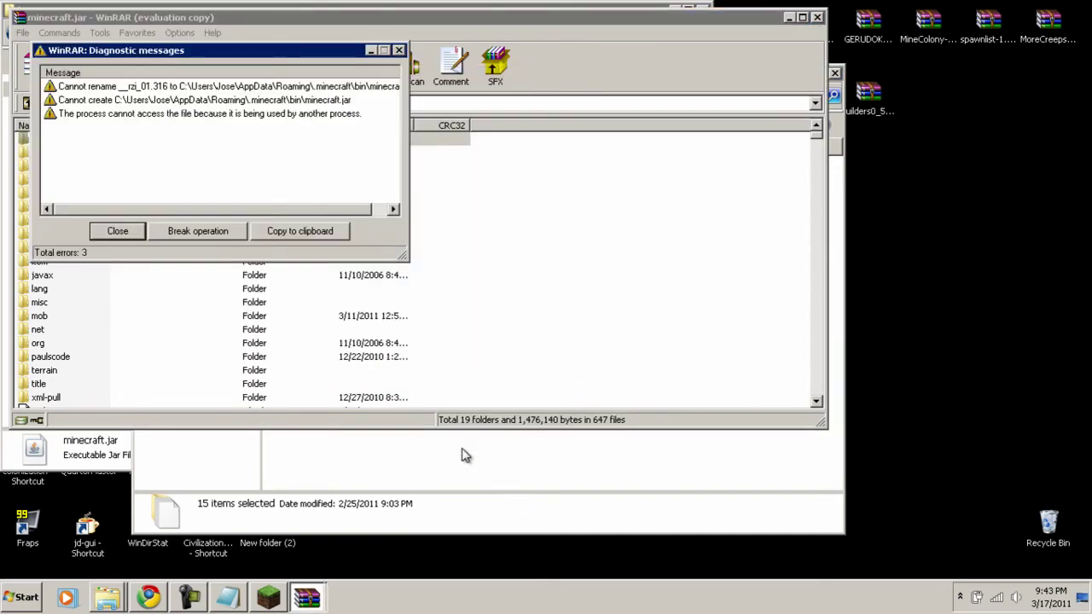
# Dismiss WinRAR's file-in-use errors and resume the running Minecraft world
pyautogui.moveTo(281, 212); pyautogui.dragTo(295, 101)
pyautogui.click(117, 235)
pyautogui.click(269, 597)
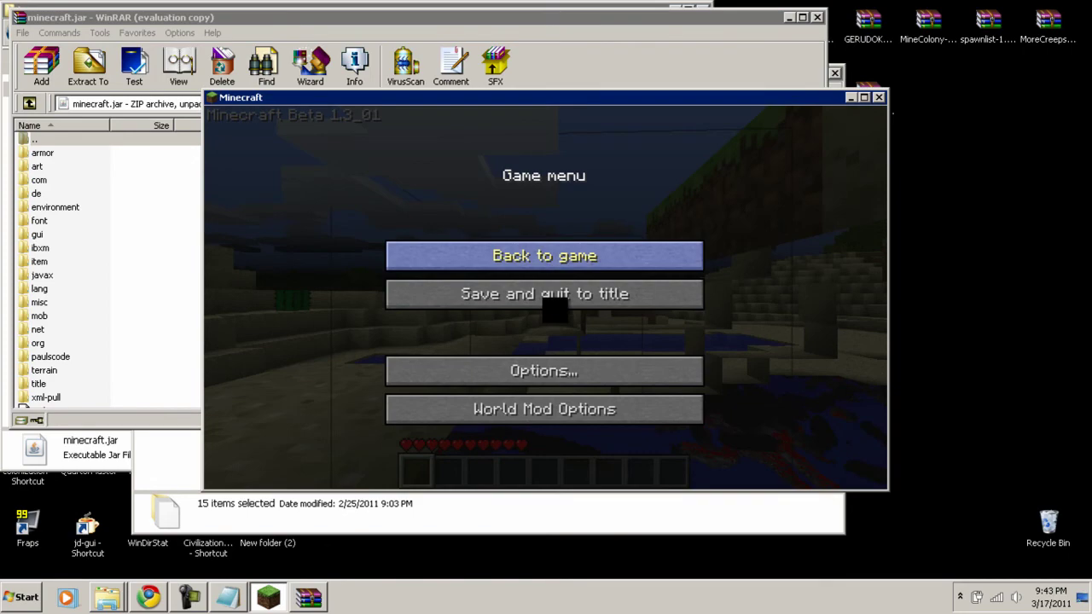
pyautogui.click(559, 260)
# Walk toward the trees, punch a chicken twice, then save and quit Minecraft
pyautogui.moveTo(547, 296)
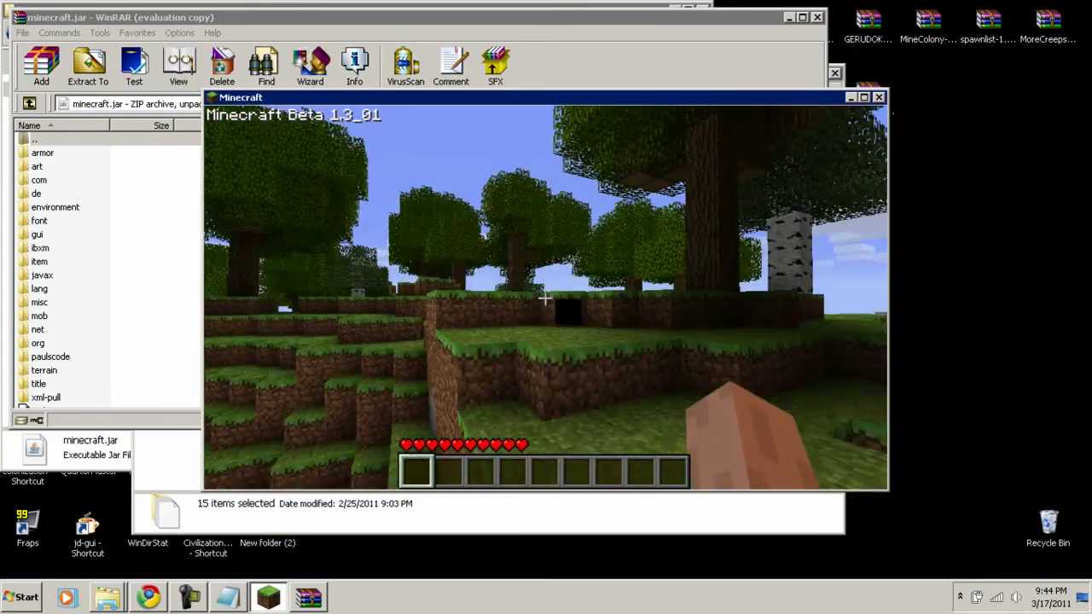
pyautogui.press('w')
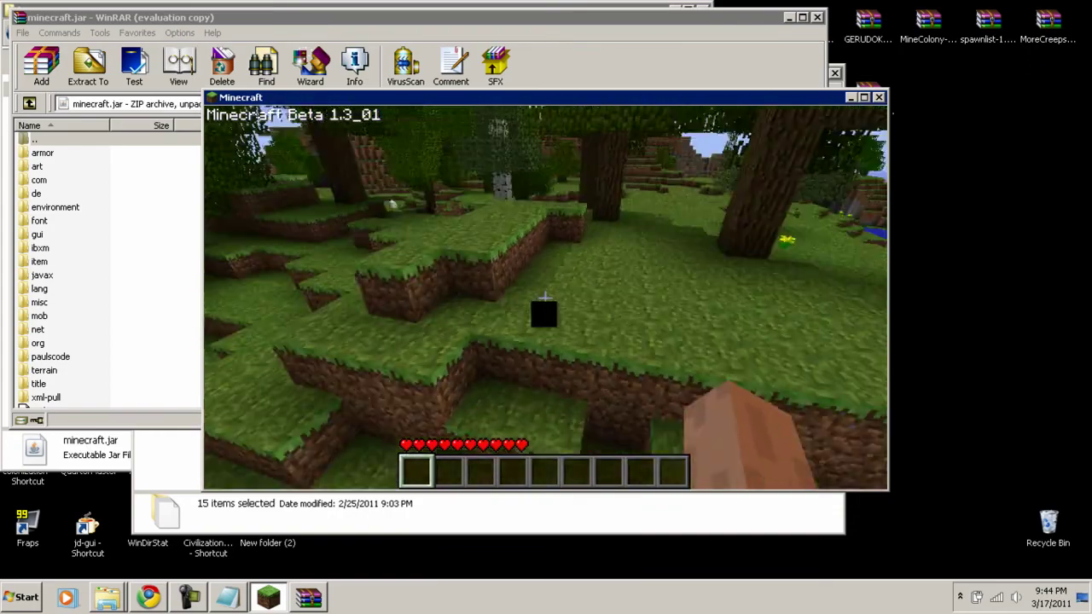
pyautogui.press('w')
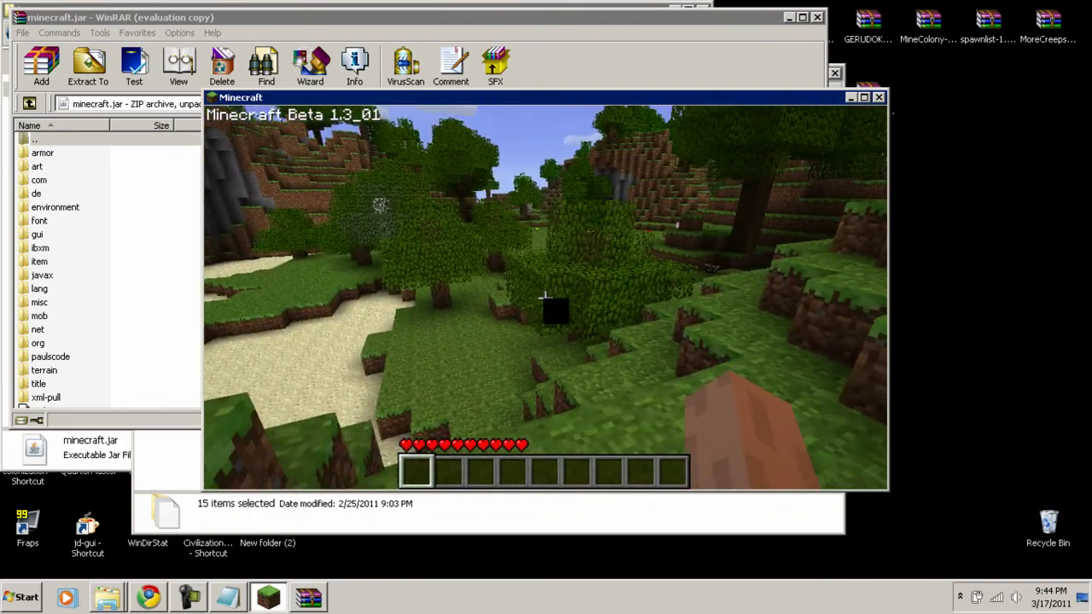
pyautogui.press('w')
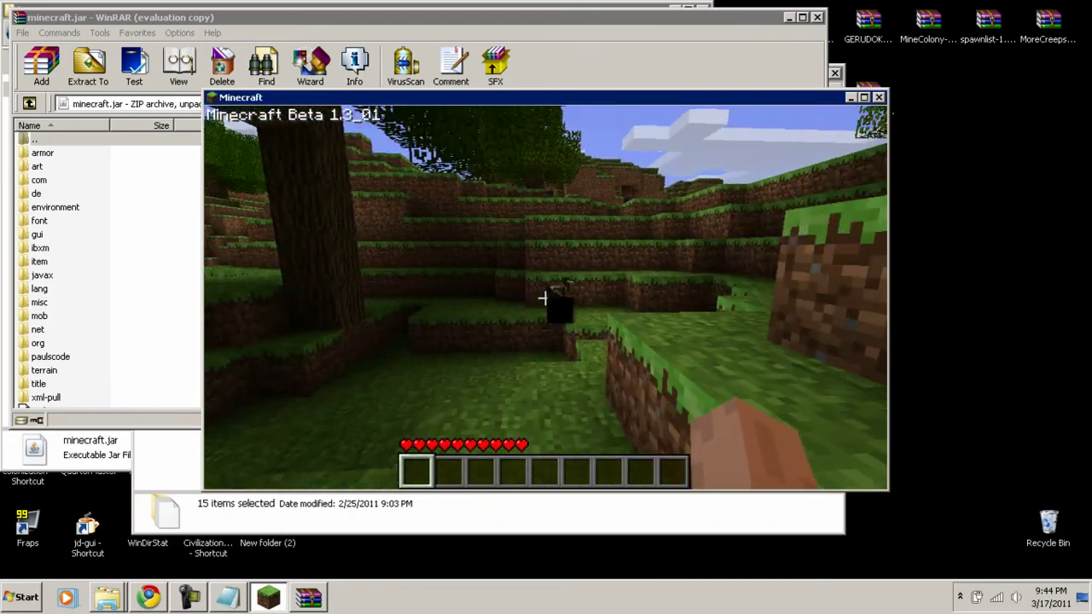
pyautogui.press('w')
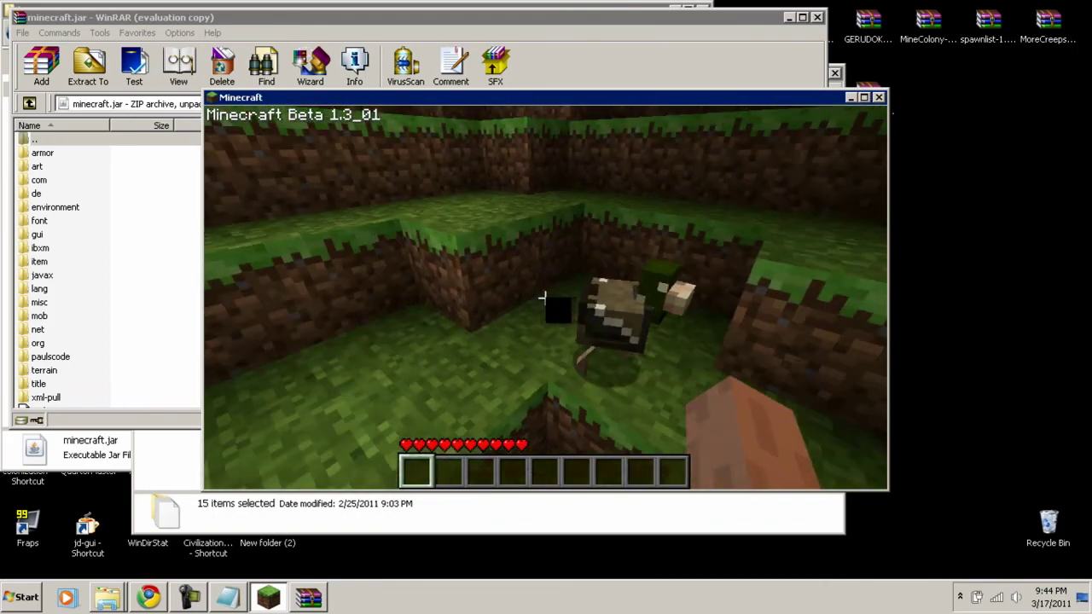
pyautogui.click(545, 298)
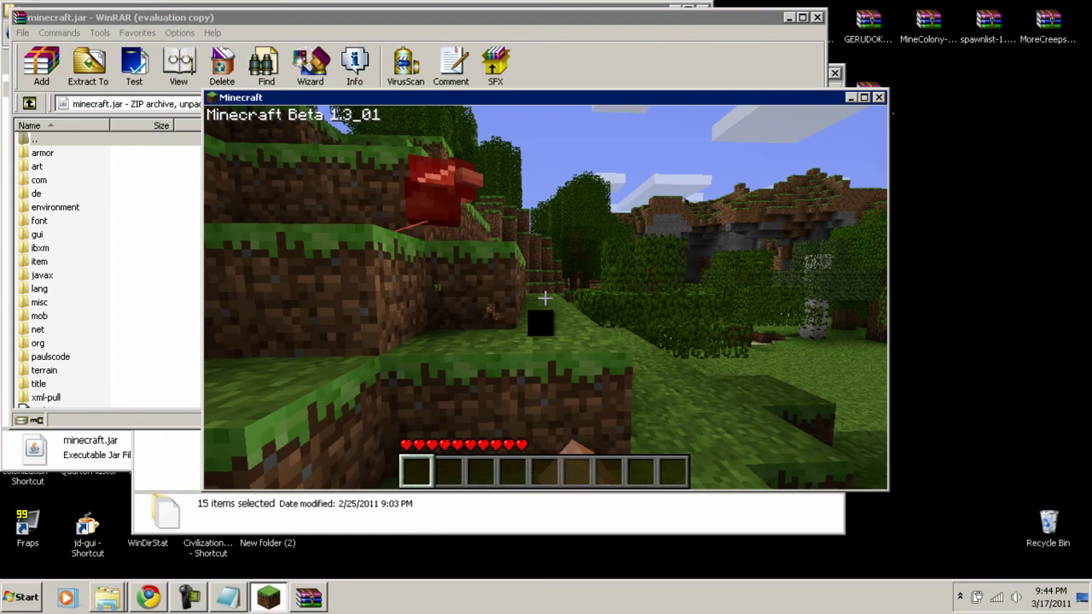
pyautogui.click(544, 298)
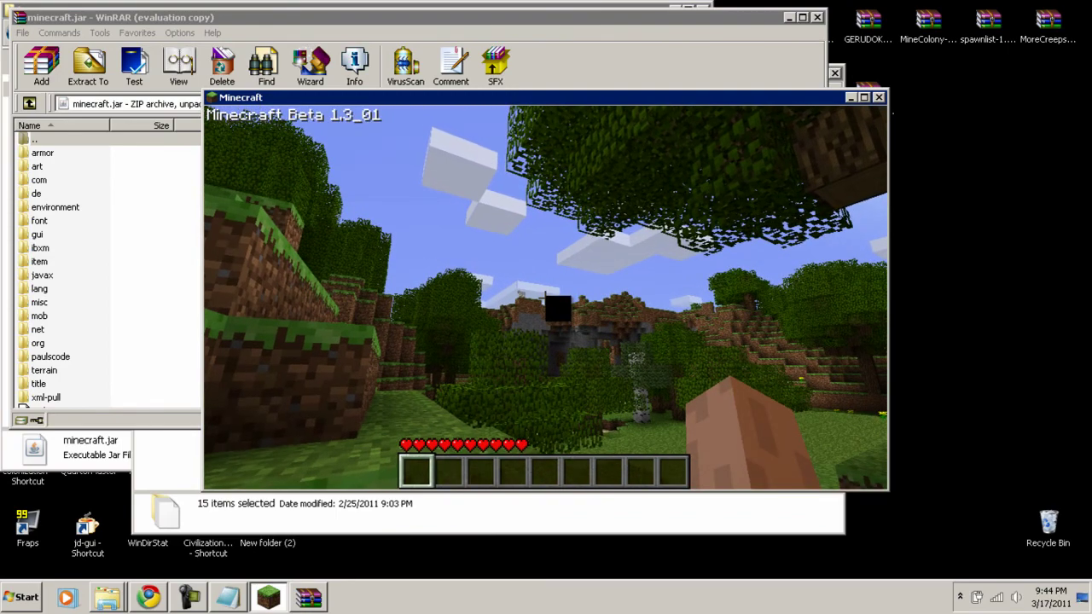
pyautogui.press('Escape')
pyautogui.click(877, 98)
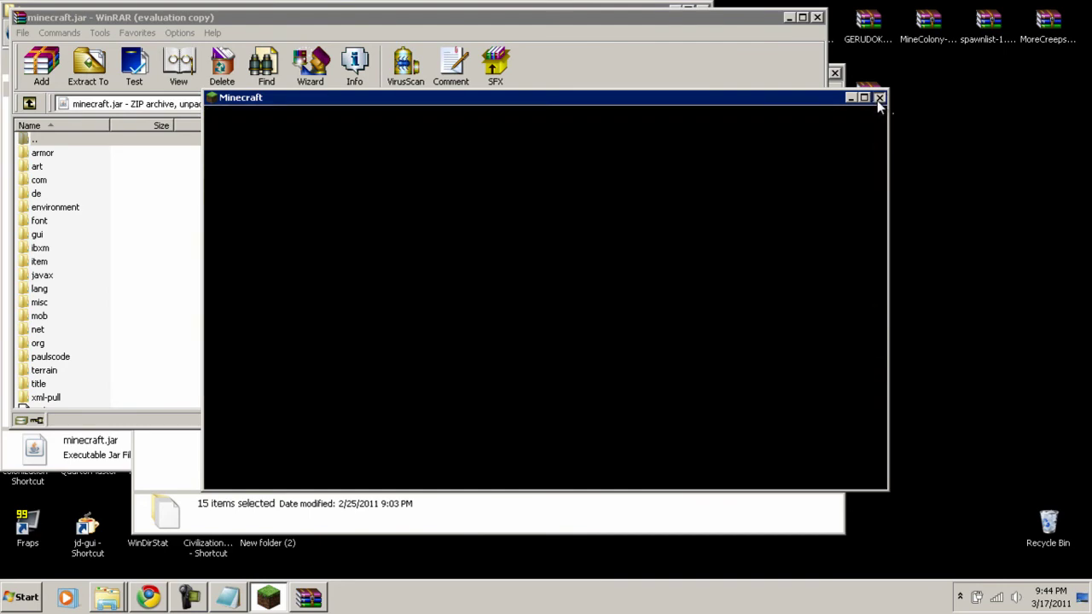
# Move the WinRAR window aside and close the bin folder window
pyautogui.click(576, 26)
pyautogui.moveTo(576, 27); pyautogui.dragTo(520, 195)
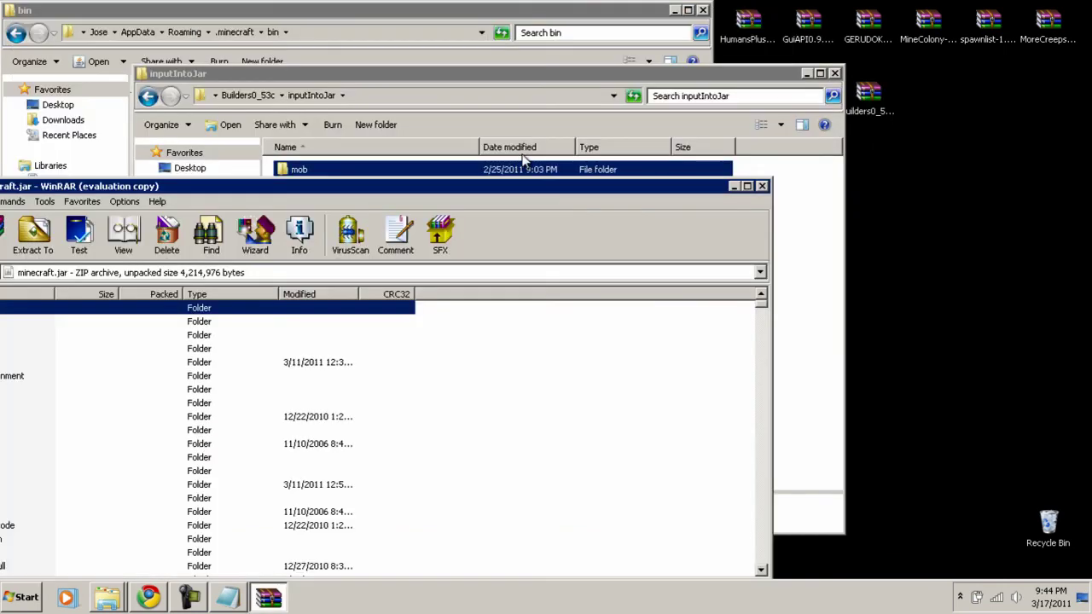
pyautogui.click(515, 67)
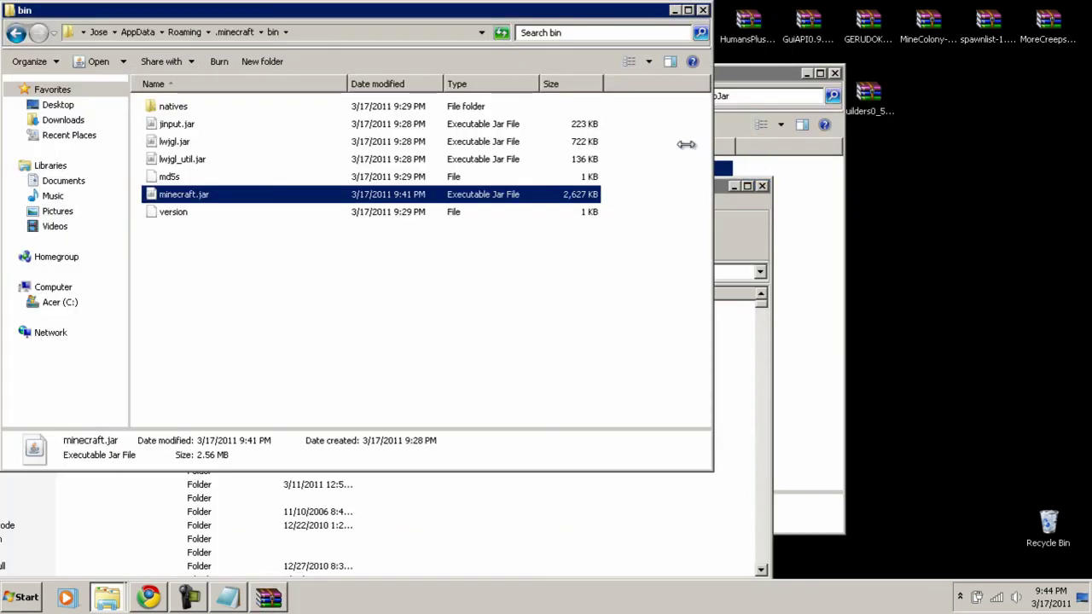
pyautogui.click(702, 10)
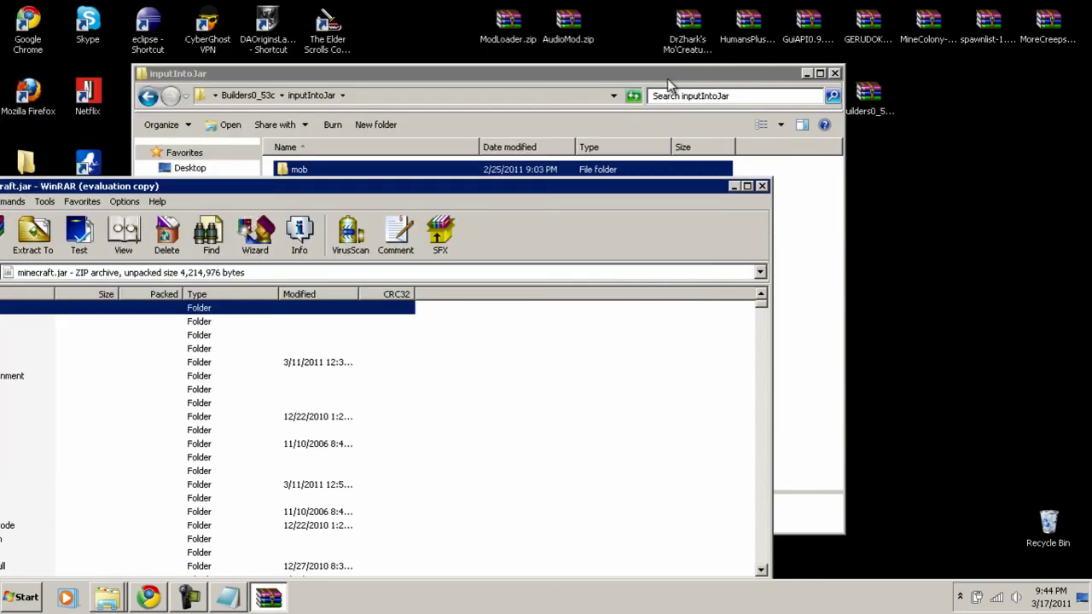
# Drag the 15 inputIntoJar files into minecraft.jar and confirm the update
pyautogui.click(670, 85)
pyautogui.moveTo(388, 77); pyautogui.dragTo(686, 80)
pyautogui.moveTo(615, 167); pyautogui.dragTo(320, 410)
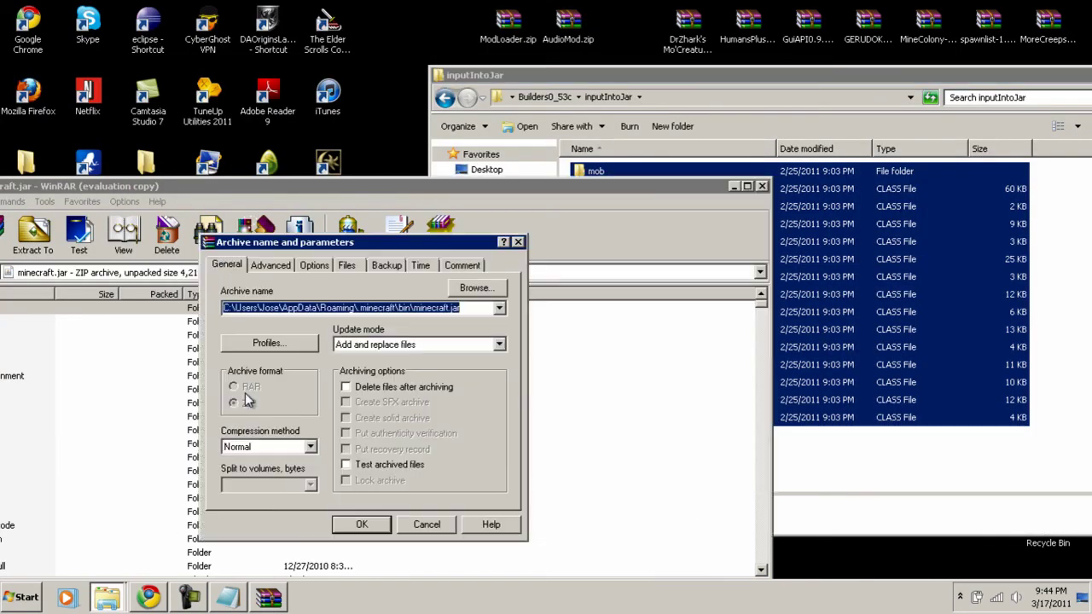
pyautogui.click(369, 524)
pyautogui.moveTo(505, 207); pyautogui.dragTo(588, 80)
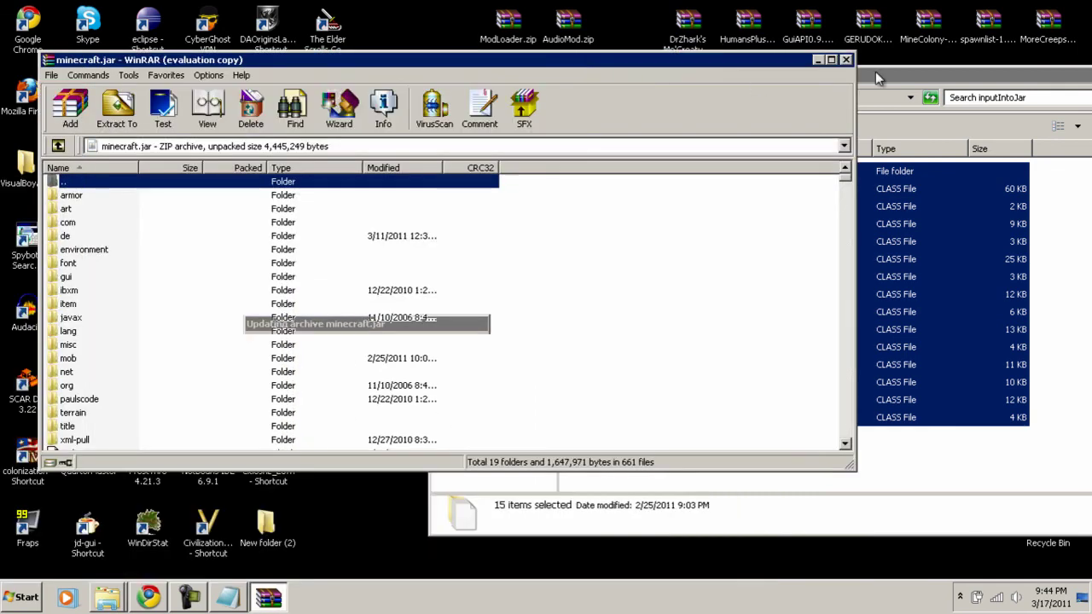